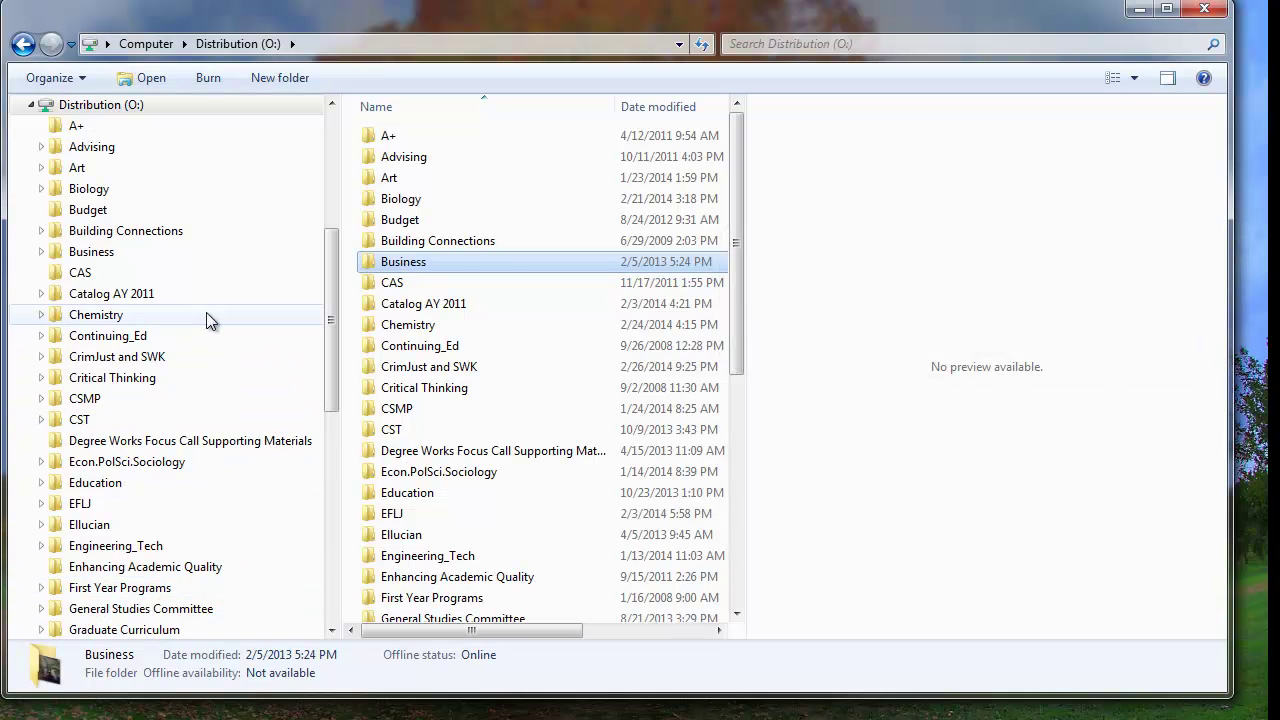
Step: Open the inventory update queries.accdb database from the Example databases folder inside the MGT418 course folder of the Business directory
double_click(372, 261)
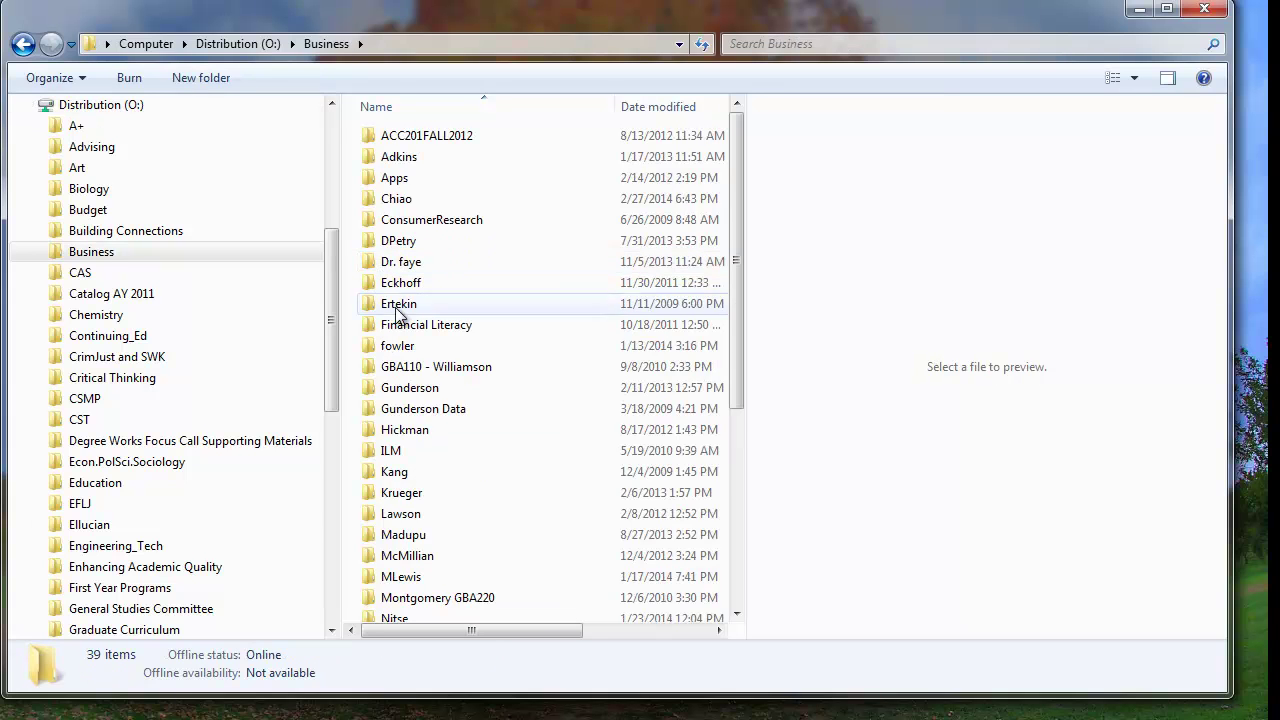
double_click(370, 577)
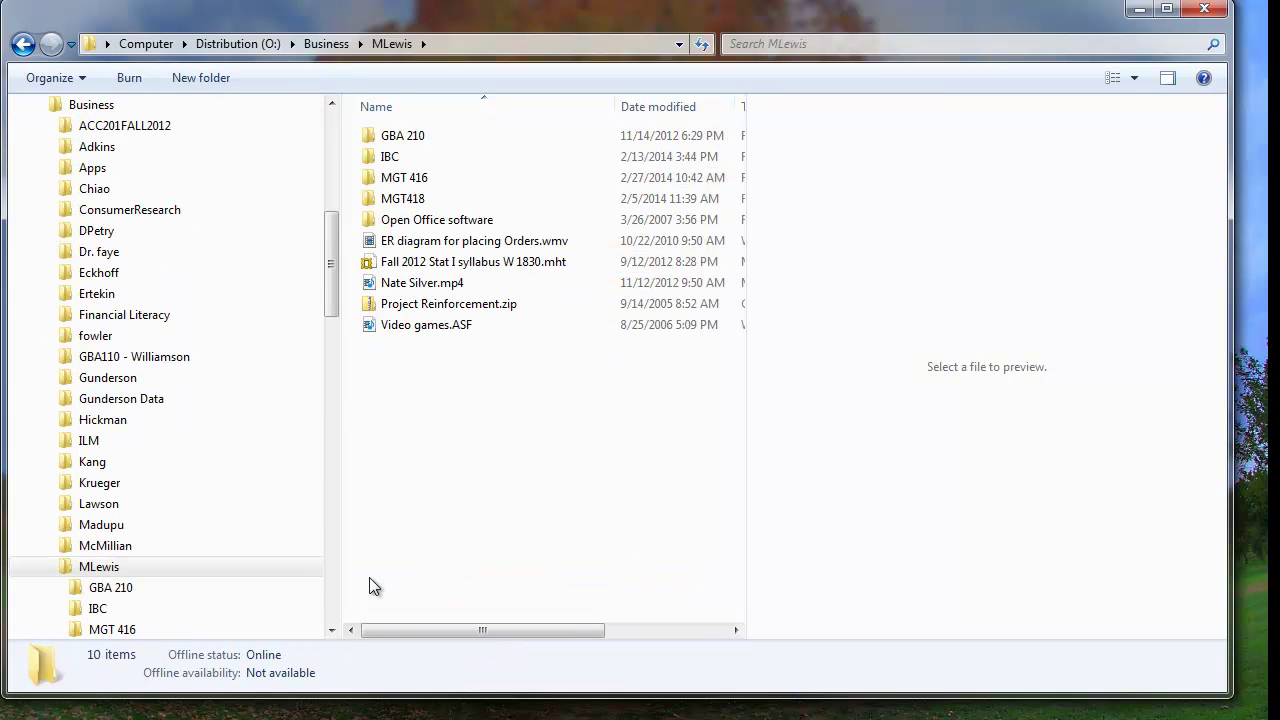
double_click(370, 199)
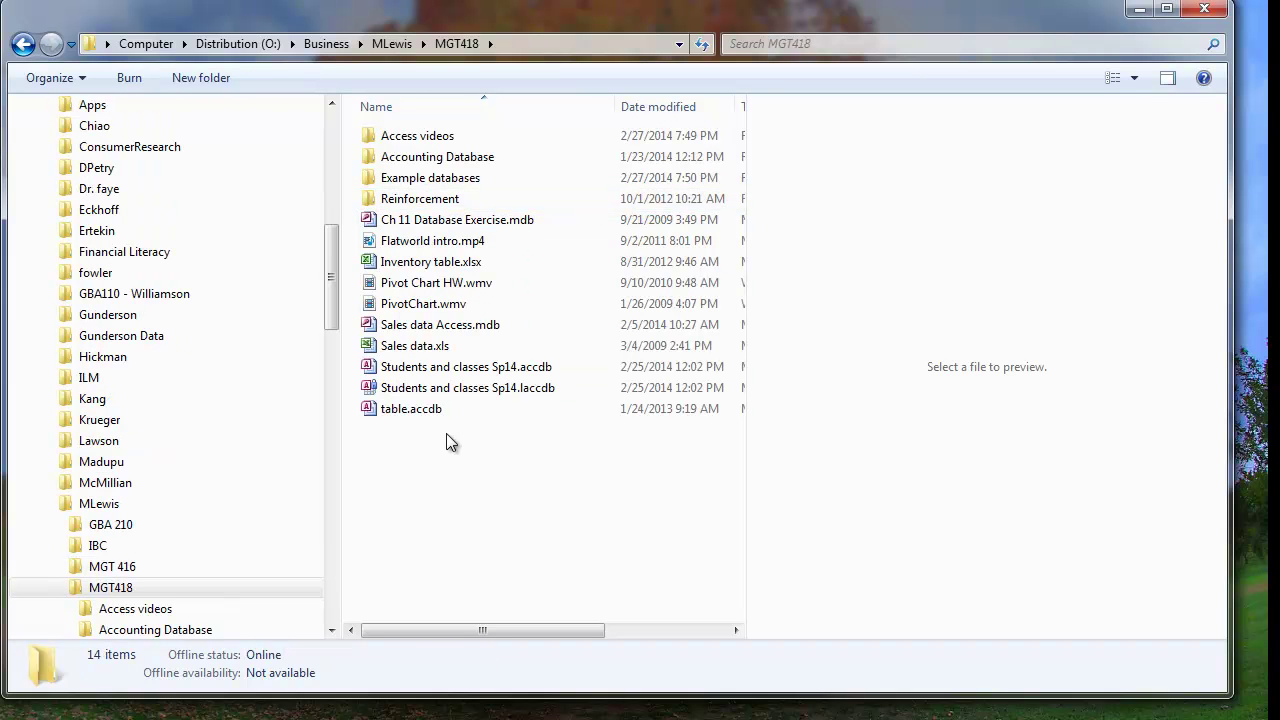
left_click(388, 184)
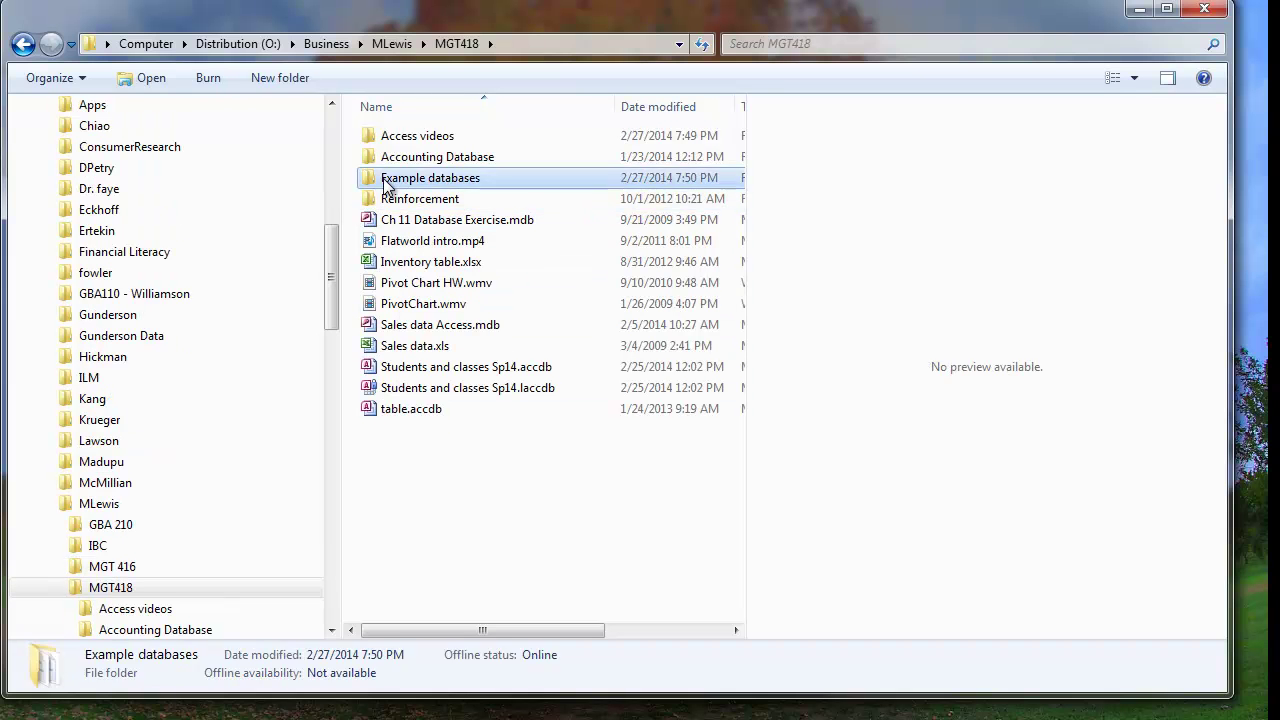
double_click(388, 185)
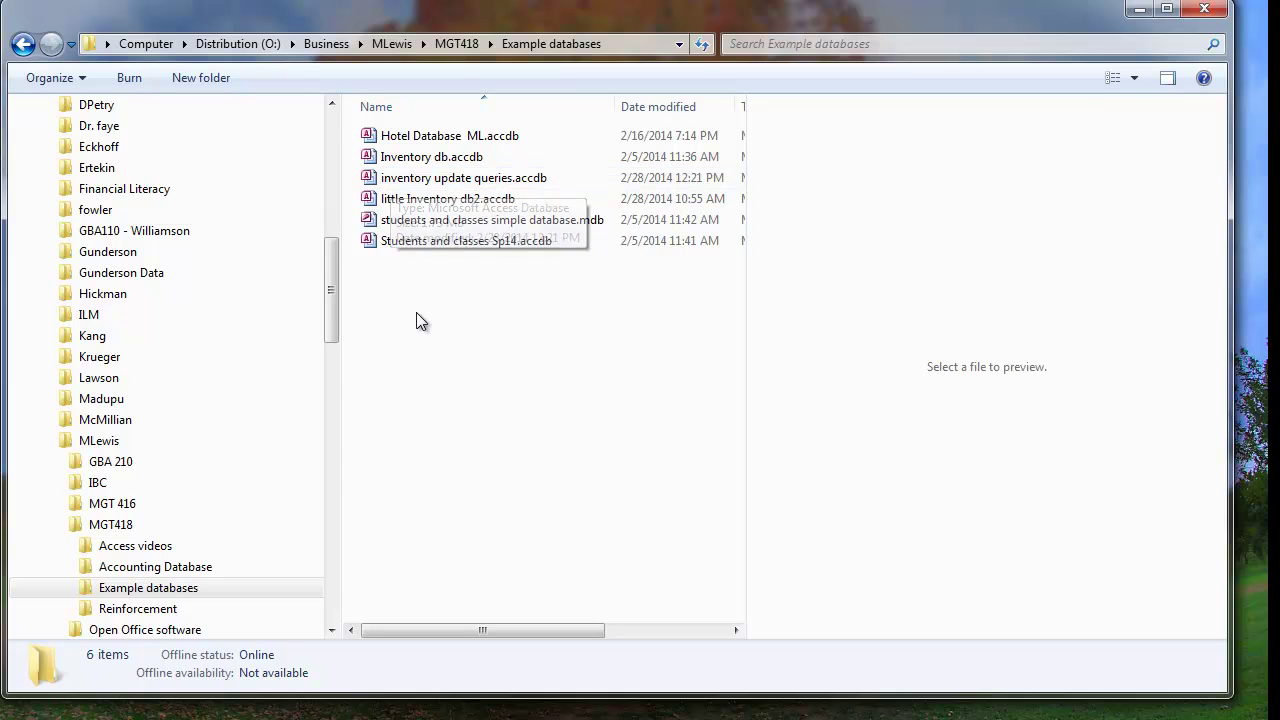
double_click(373, 178)
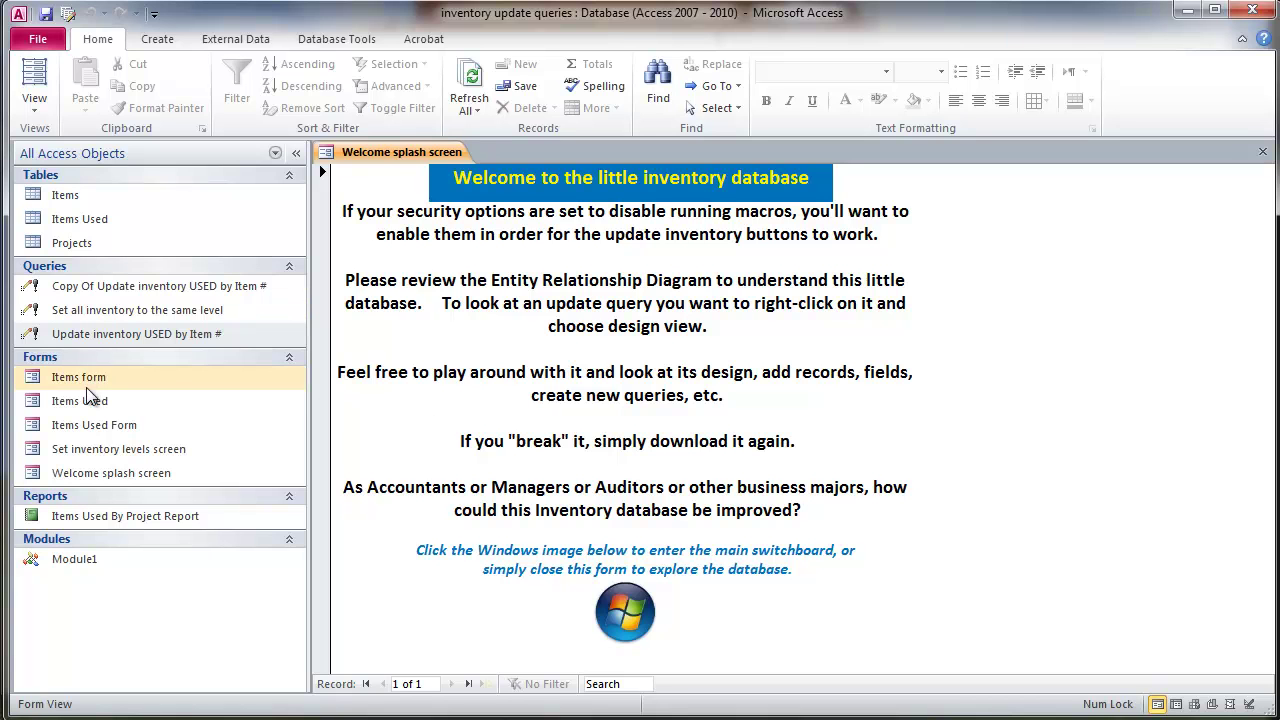
Step: Open the database's relationships diagram and add the Projects table to it beside Items Used
left_click(326, 42)
left_click(253, 90)
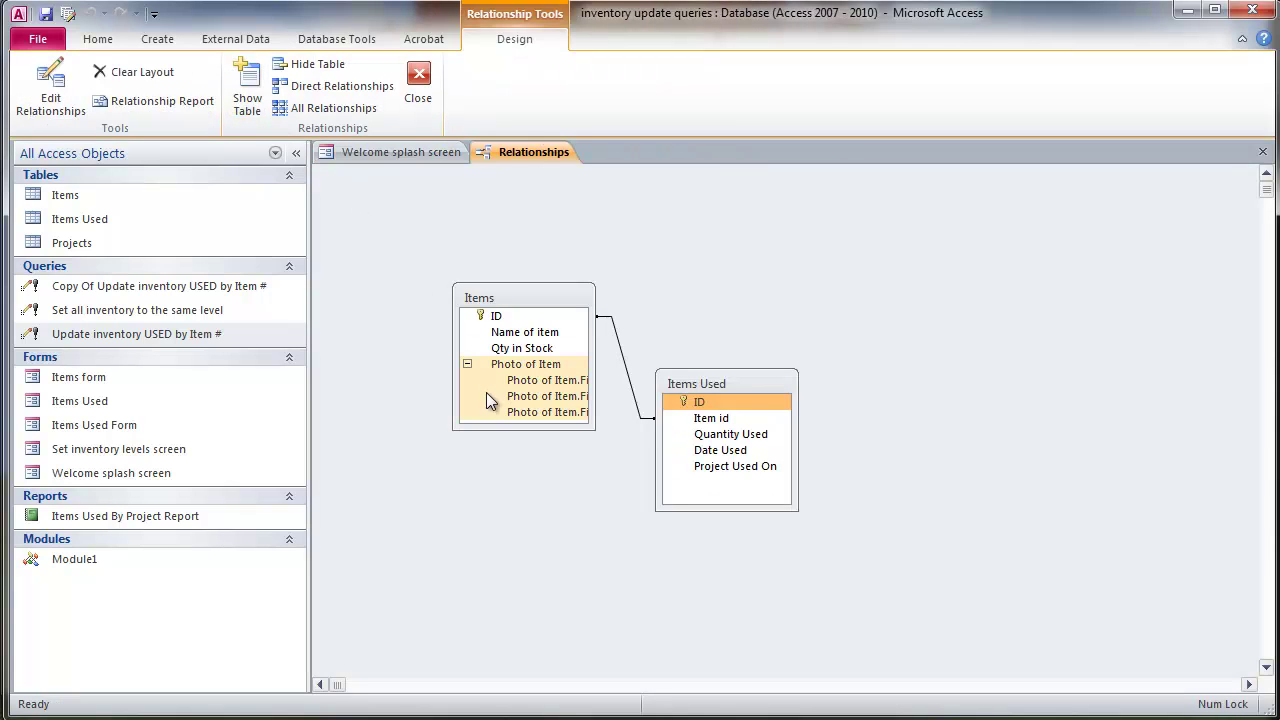
left_click_drag(108, 242, 890, 262)
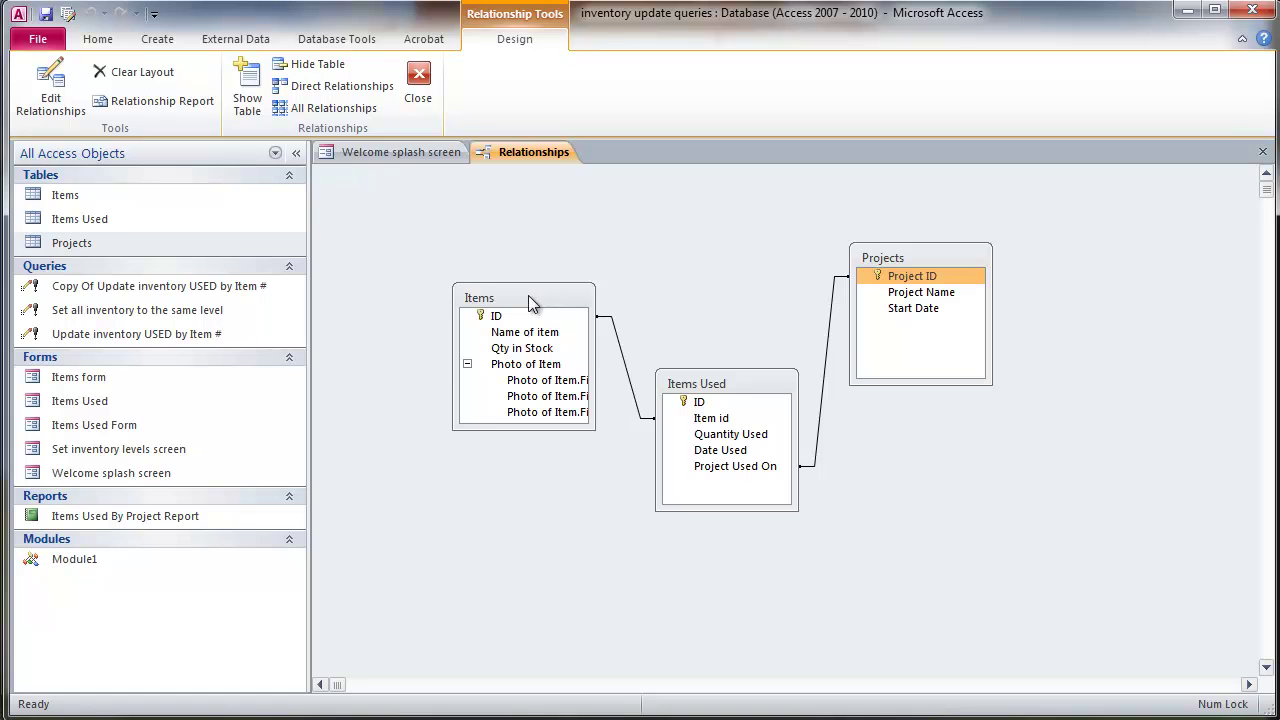
Step: Rearrange the Items, Projects and Items Used tables in the relationships diagram, then save the layout and close it
left_click_drag(528, 295, 482, 250)
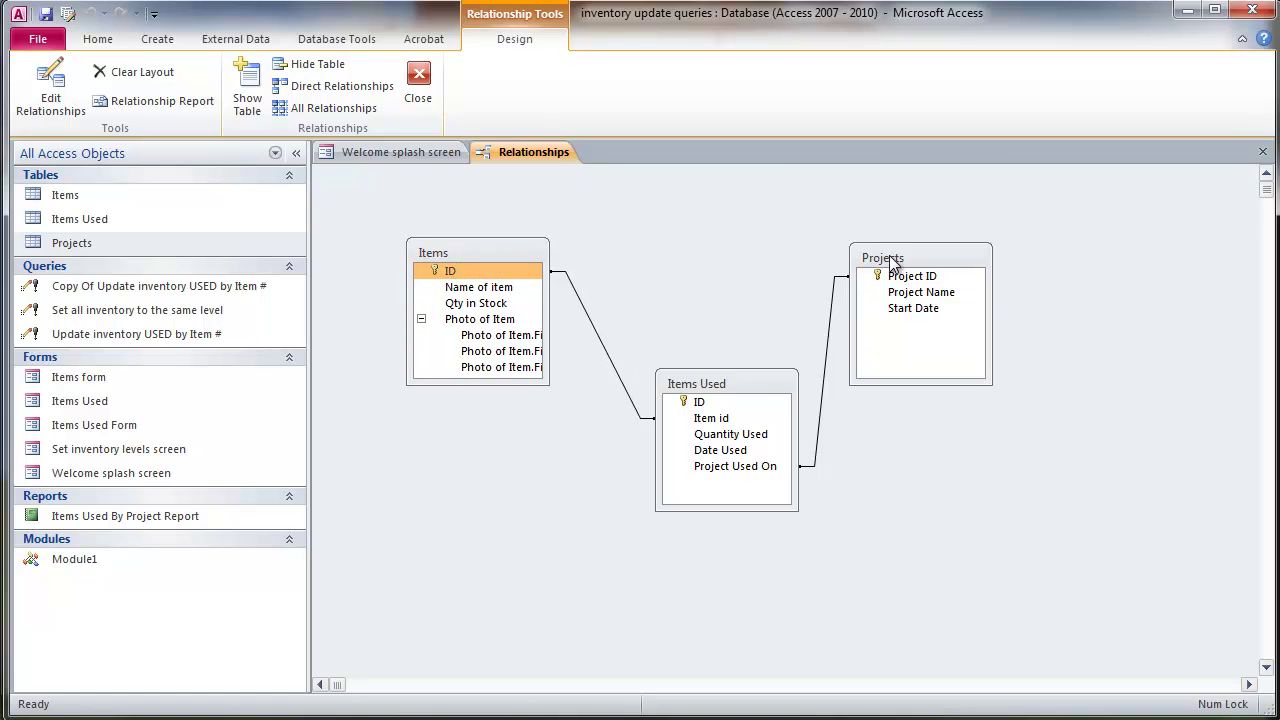
left_click_drag(891, 256, 879, 234)
left_click_drag(724, 385, 696, 316)
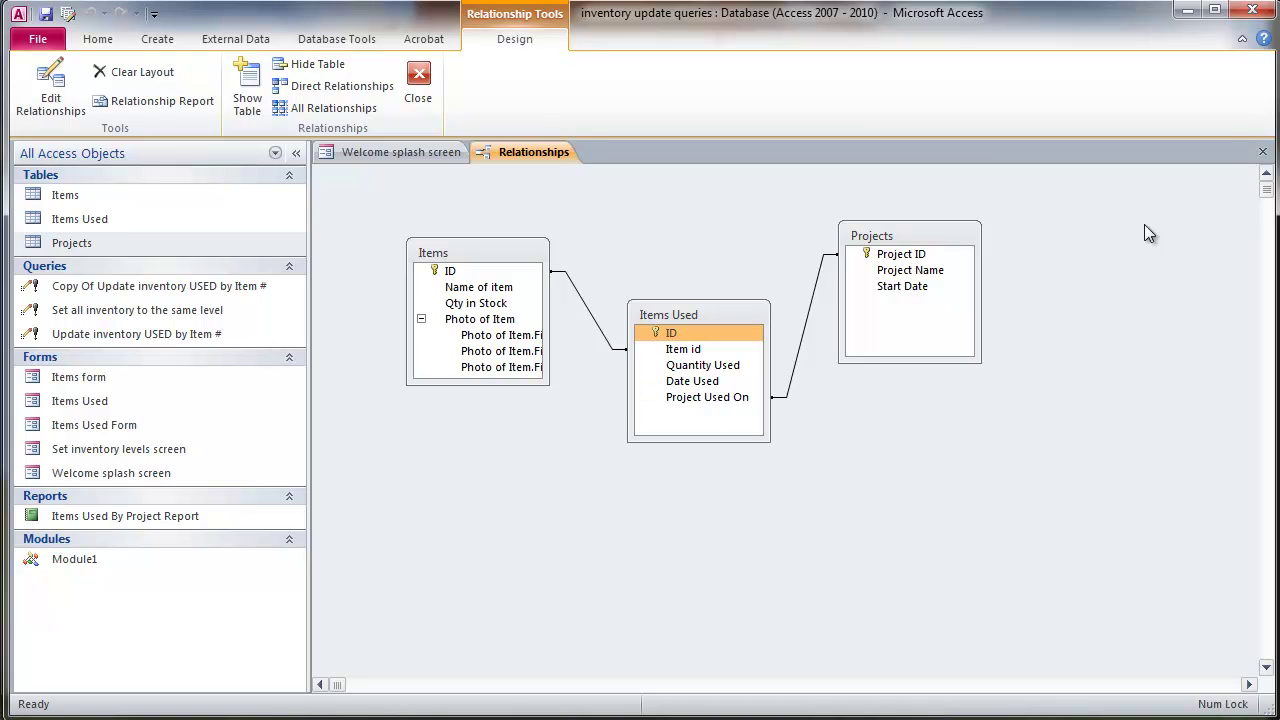
left_click(1262, 151)
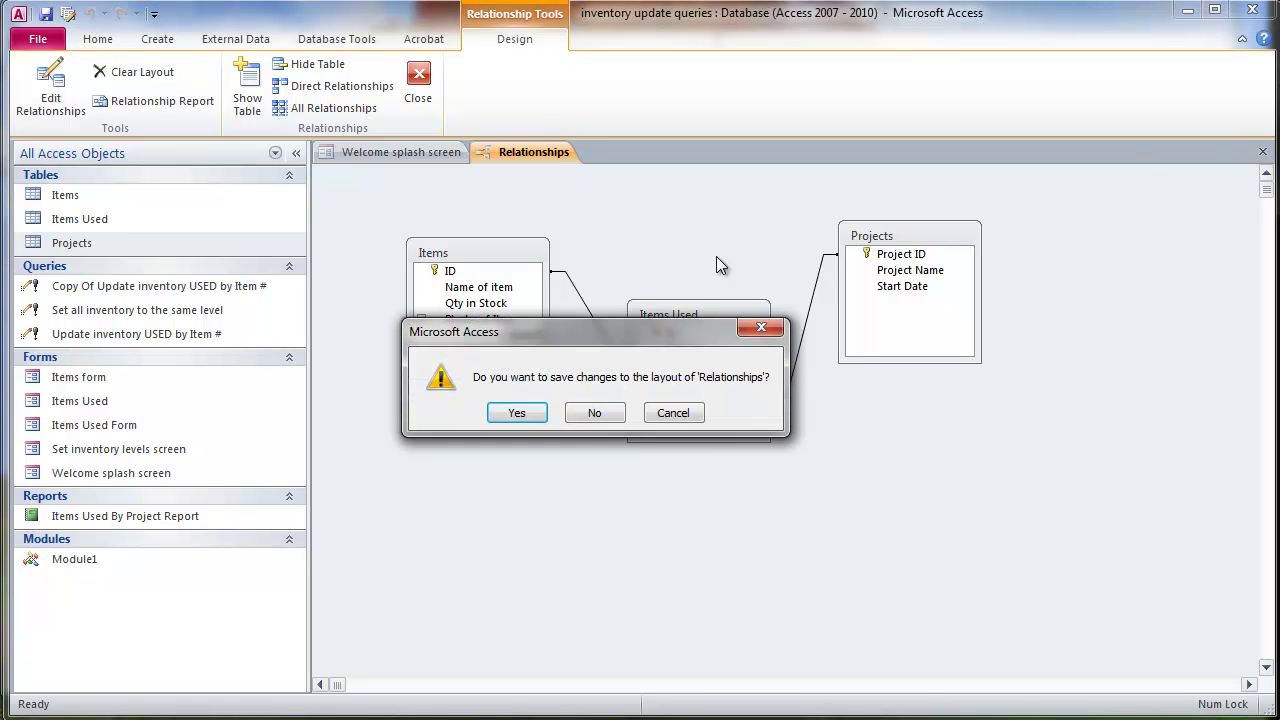
left_click(531, 413)
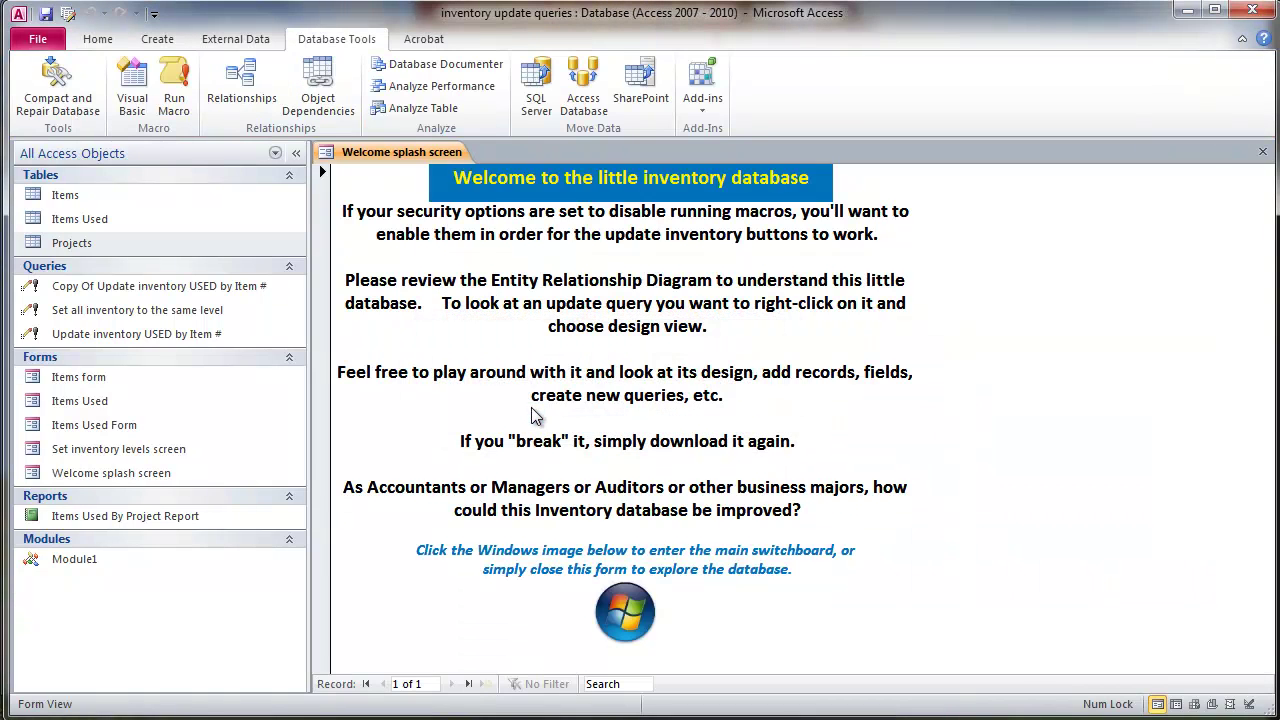
Step: Enter the inventory database from the welcome splash screen and browse the item records forward and back to the first one
left_click(613, 614)
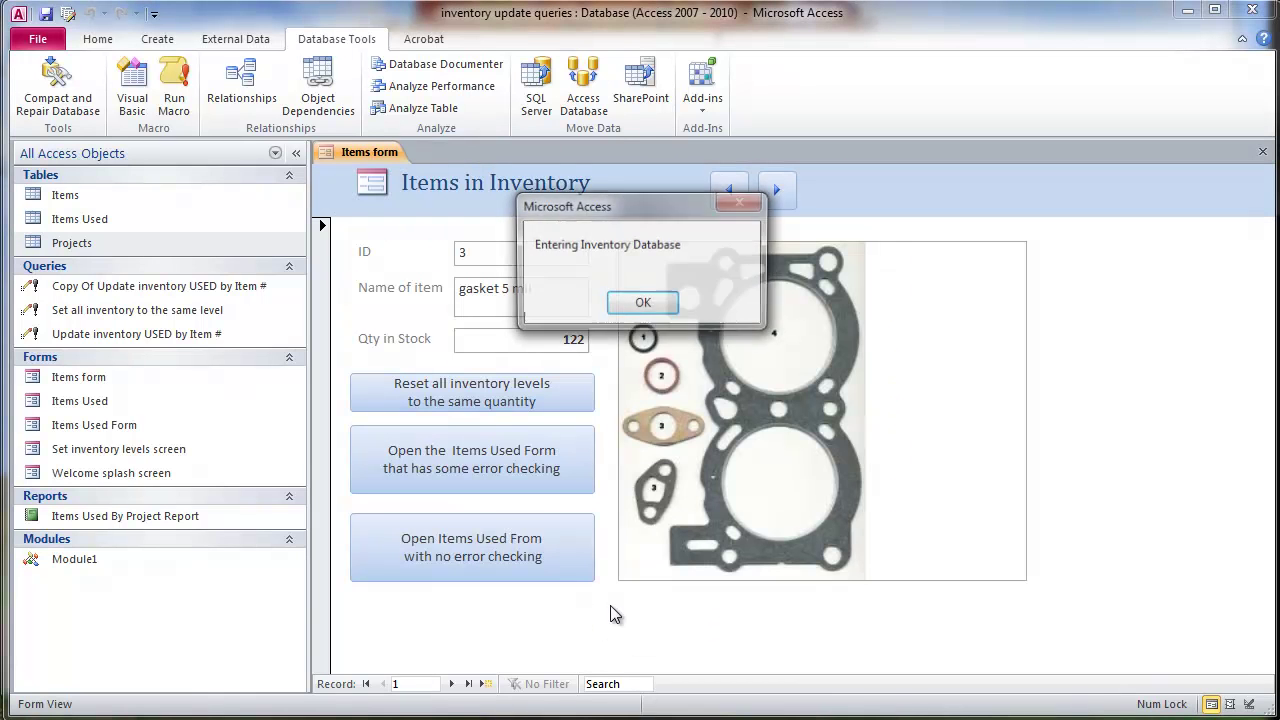
left_click(627, 305)
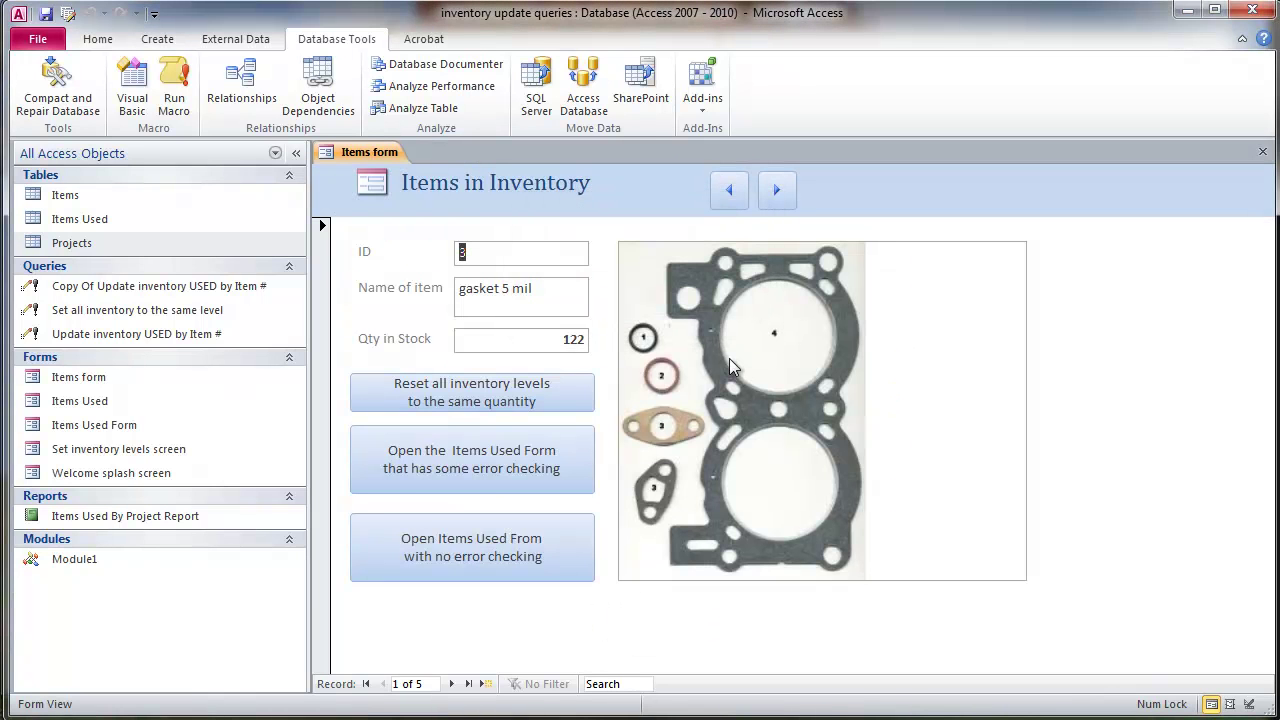
left_click(772, 193)
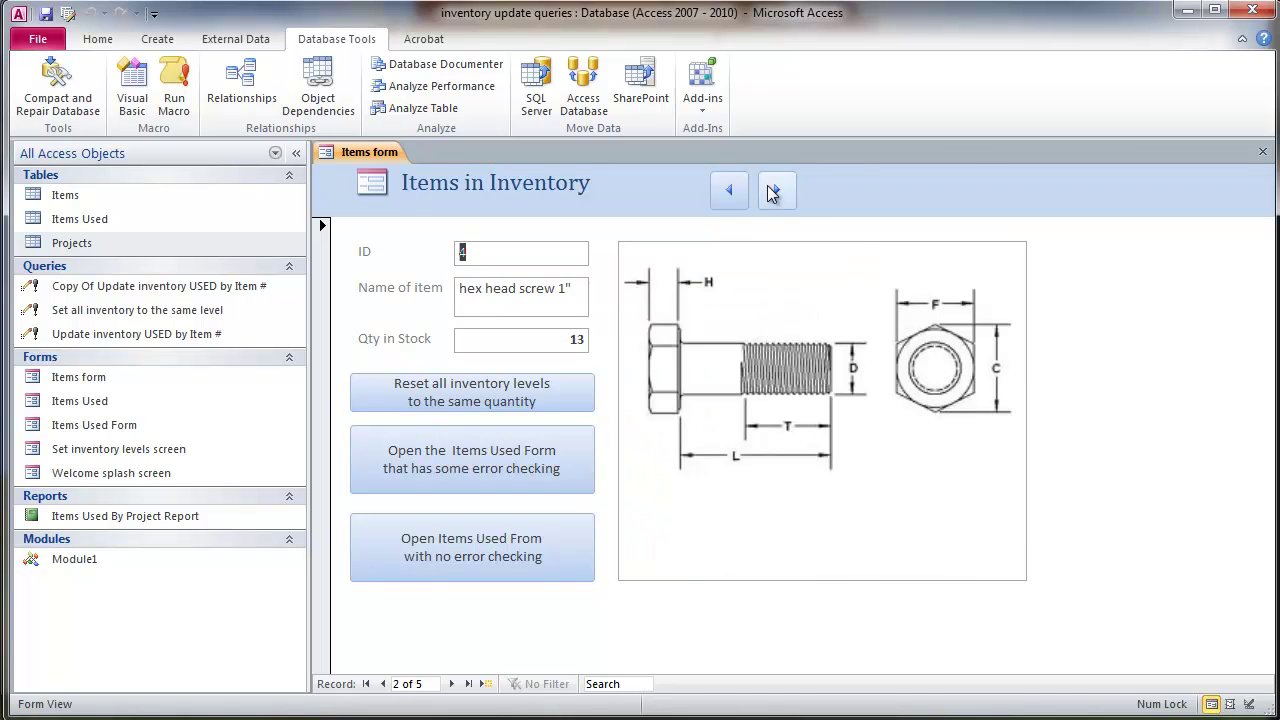
left_click(772, 193)
left_click(772, 193)
left_click(772, 193)
left_click(729, 191)
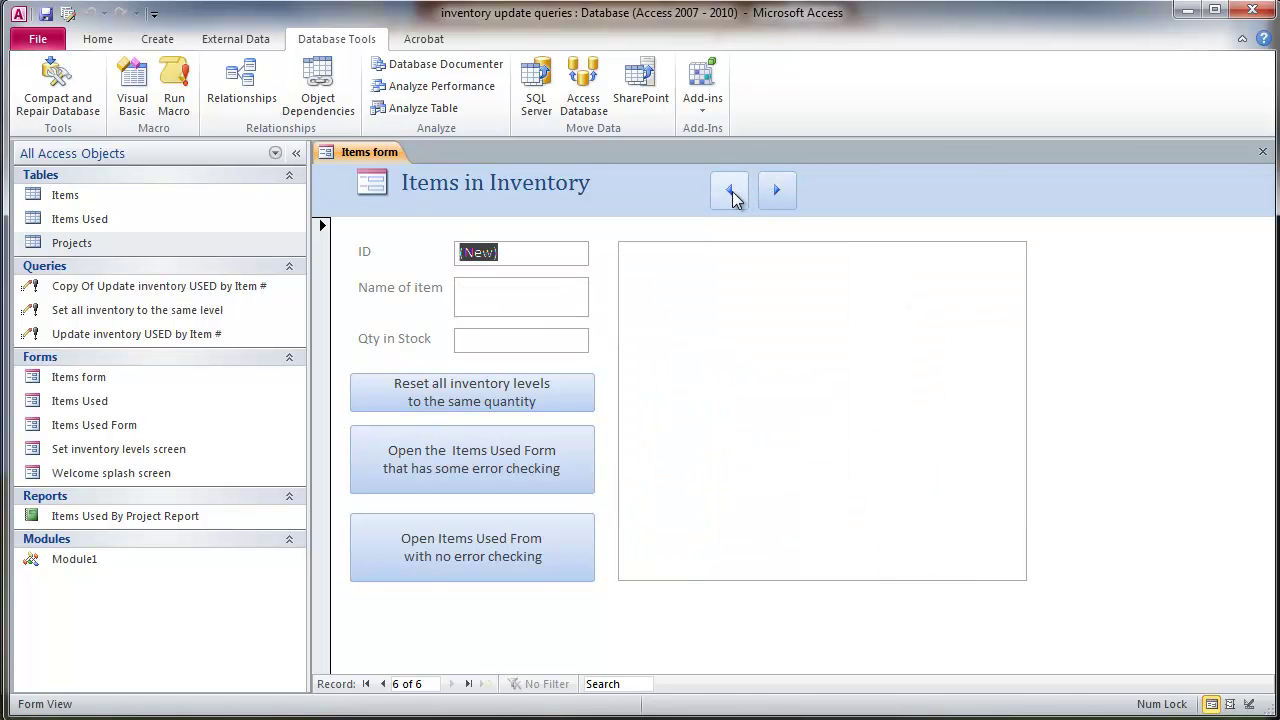
left_click(729, 191)
left_click(729, 191)
left_click(729, 191)
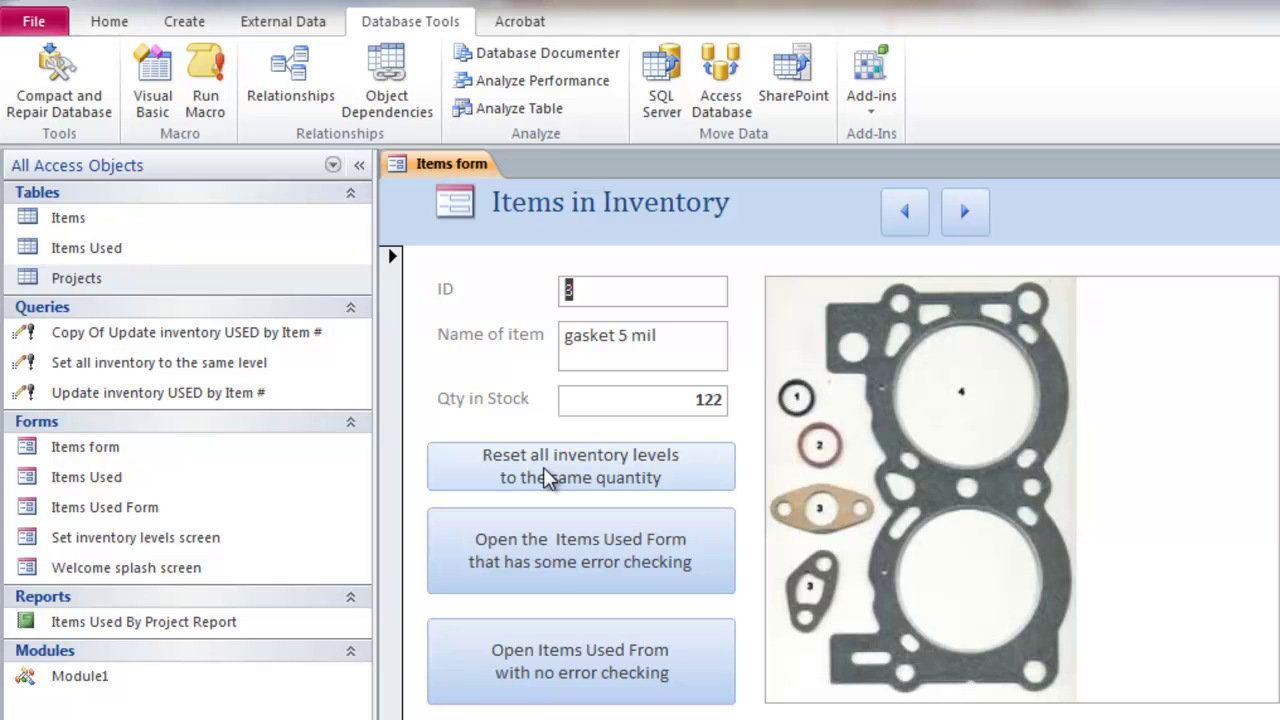
Step: Reset all inventory levels to a quantity of 100 by running the update query from the Items form
left_click(549, 478)
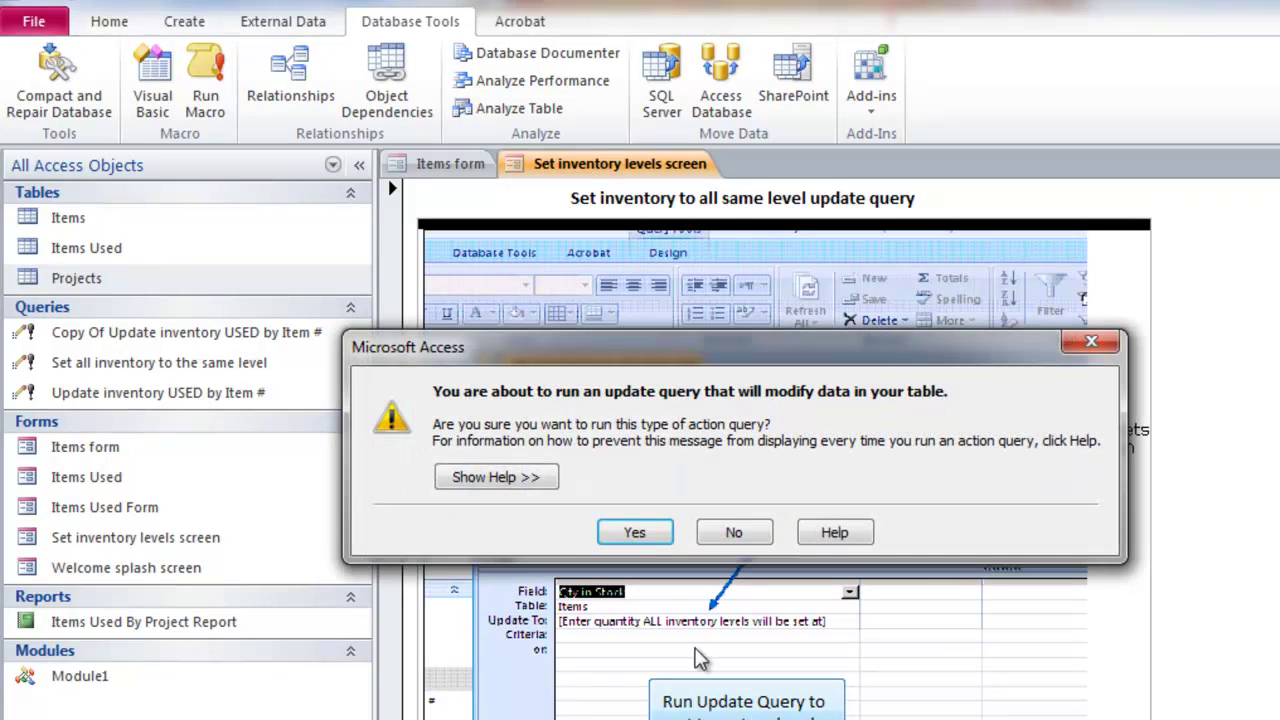
left_click(634, 533)
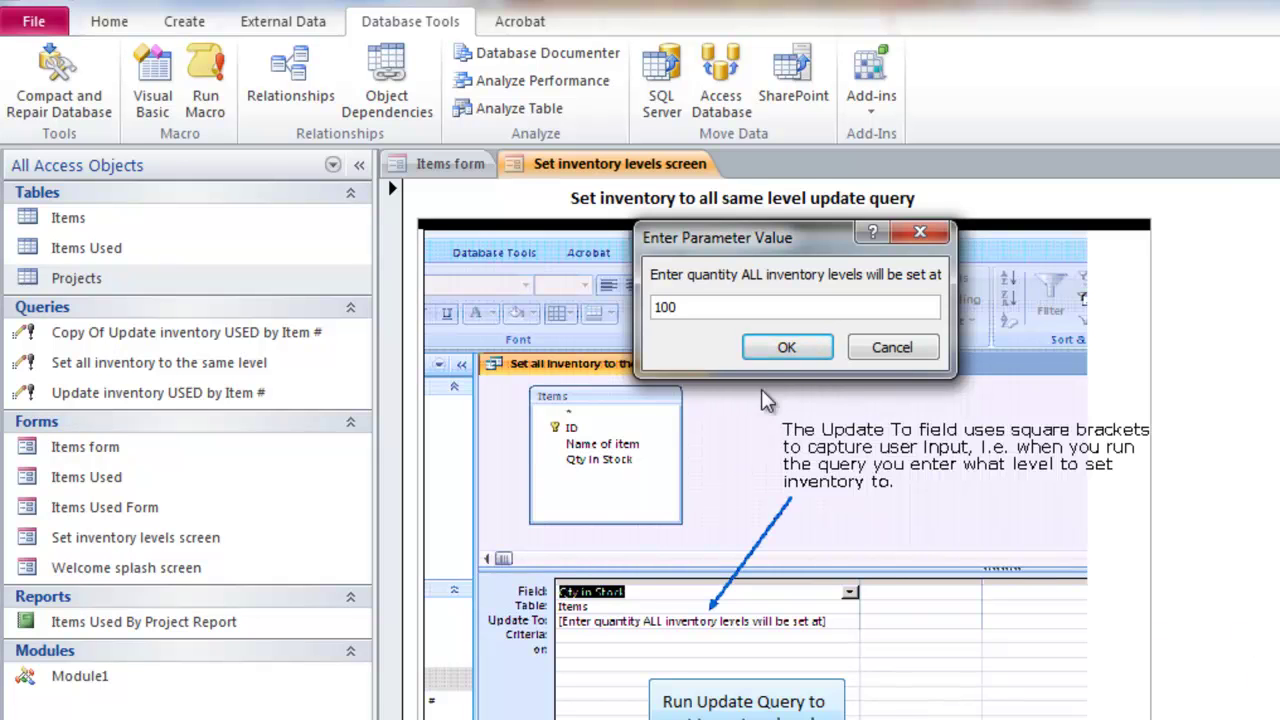
left_click(766, 348)
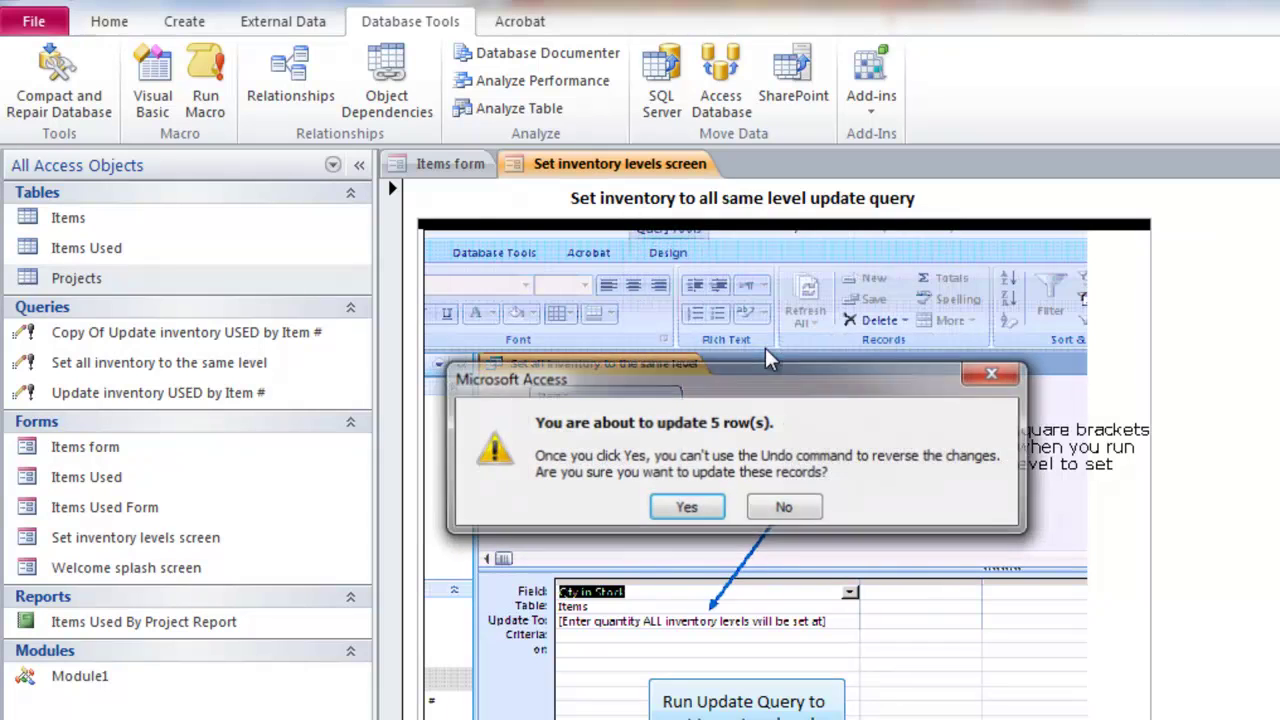
left_click(680, 506)
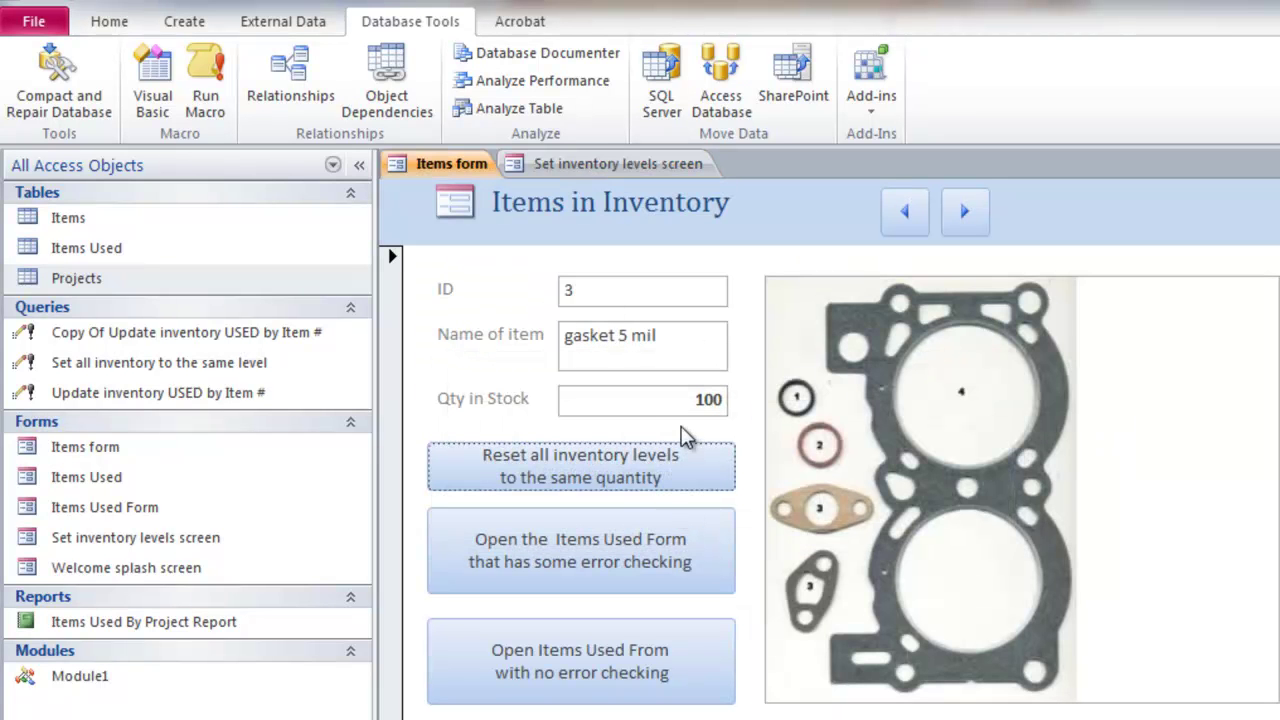
Step: Page through the item records to check each item's quantity in stock, and return to the first record
left_click(962, 218)
left_click(962, 218)
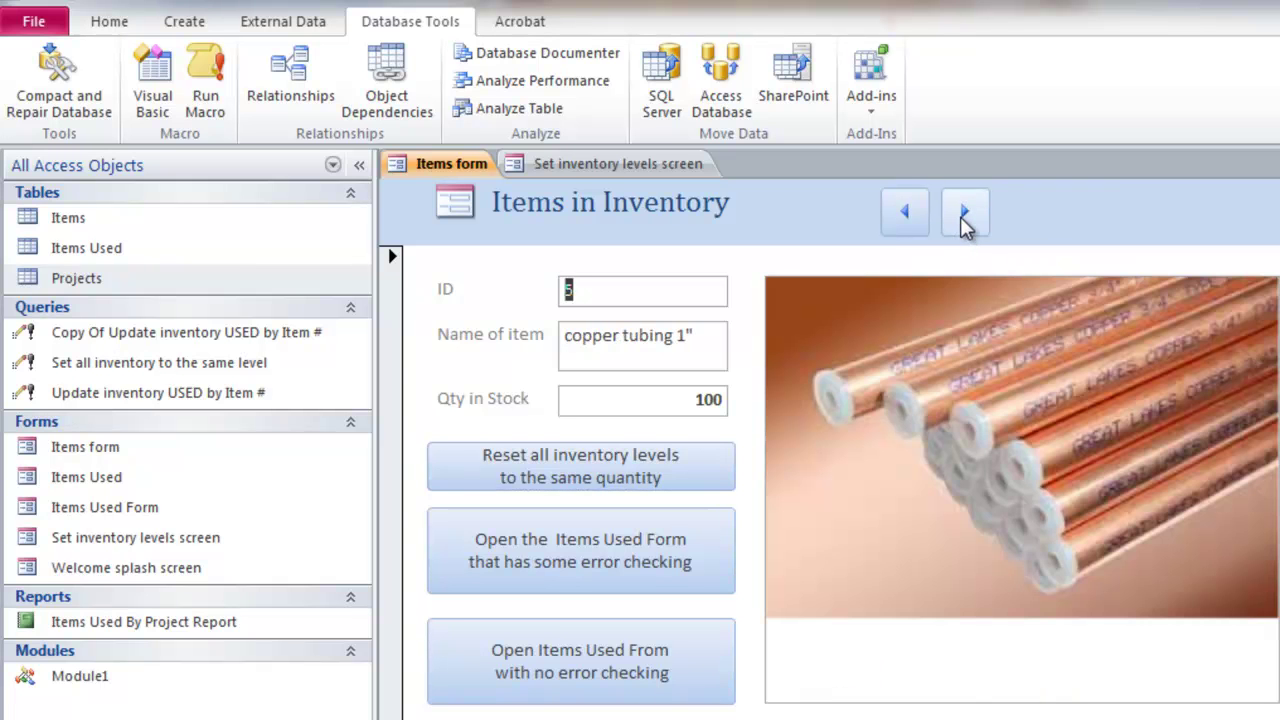
left_click(962, 218)
left_click(962, 218)
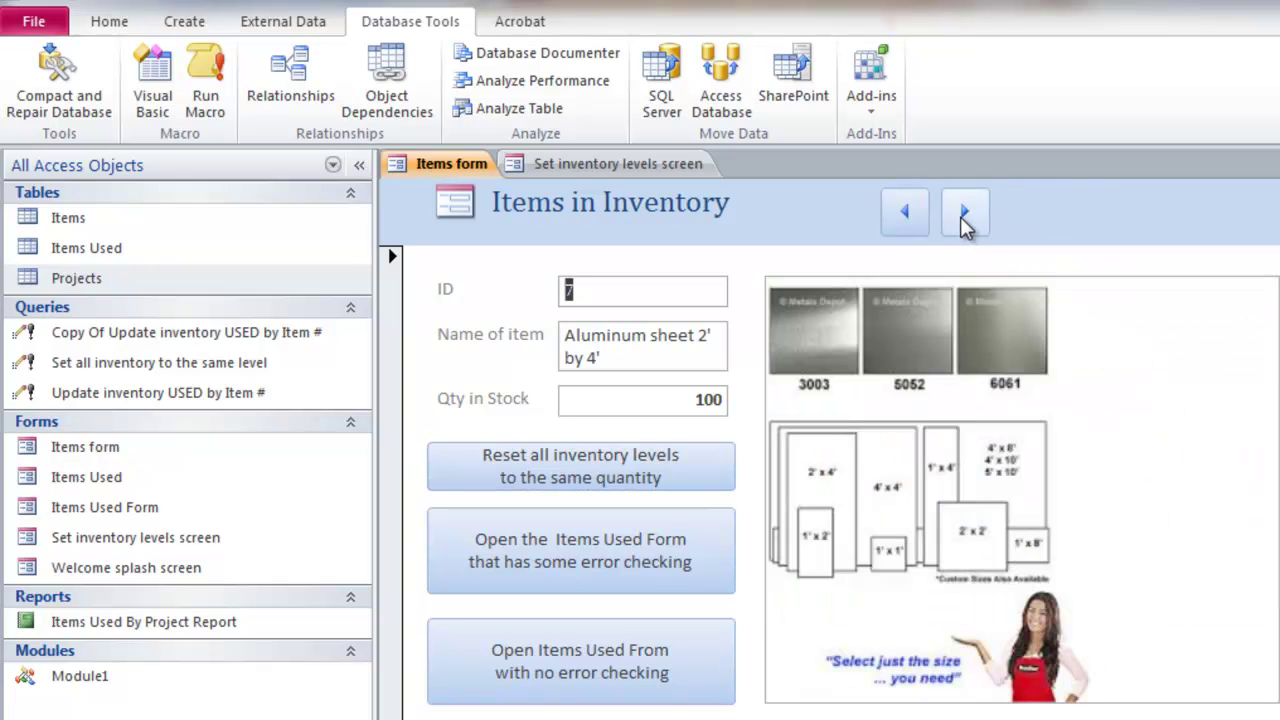
left_click(905, 222)
left_click(905, 222)
left_click(905, 222)
left_click(902, 215)
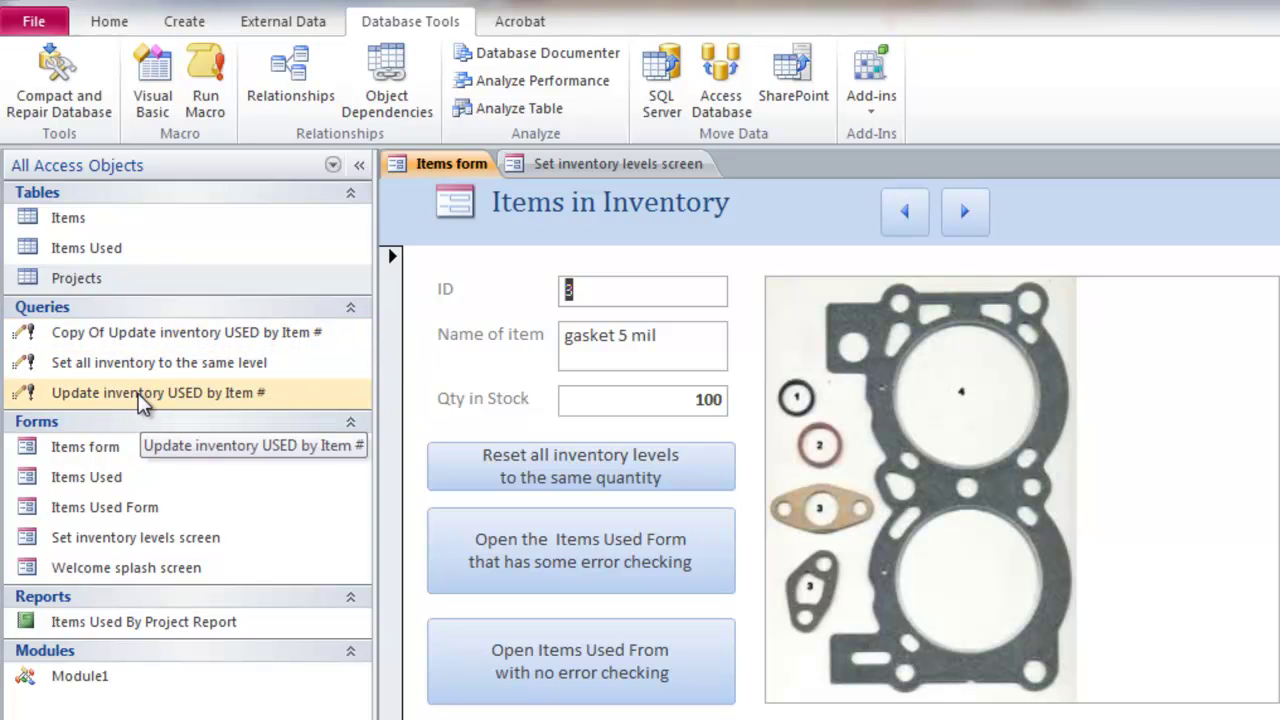
double_click(170, 376)
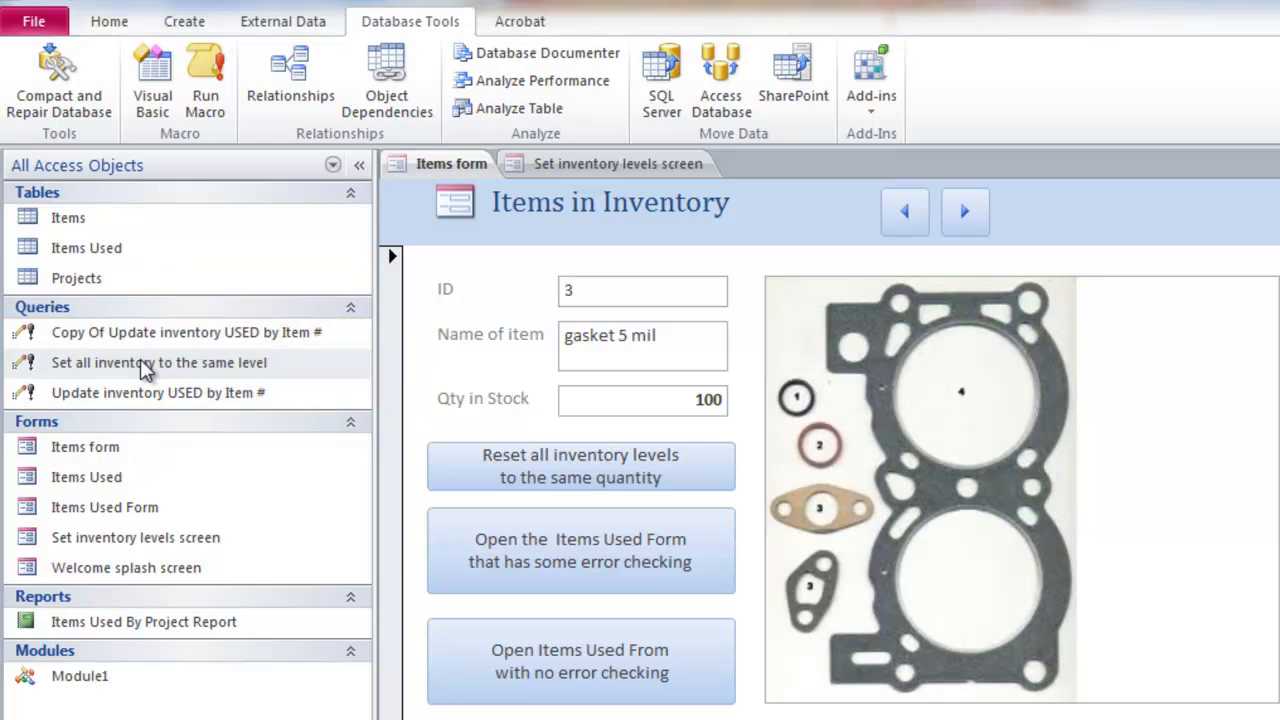
left_click(635, 532)
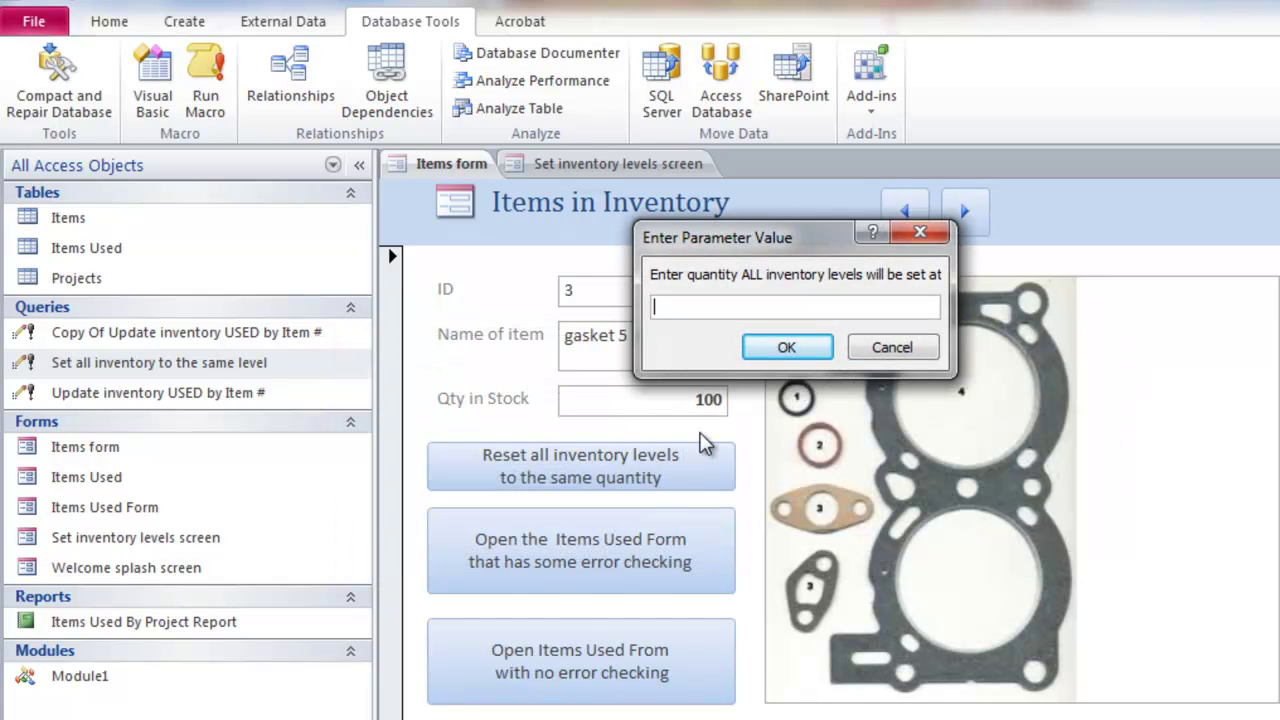
left_click(877, 345)
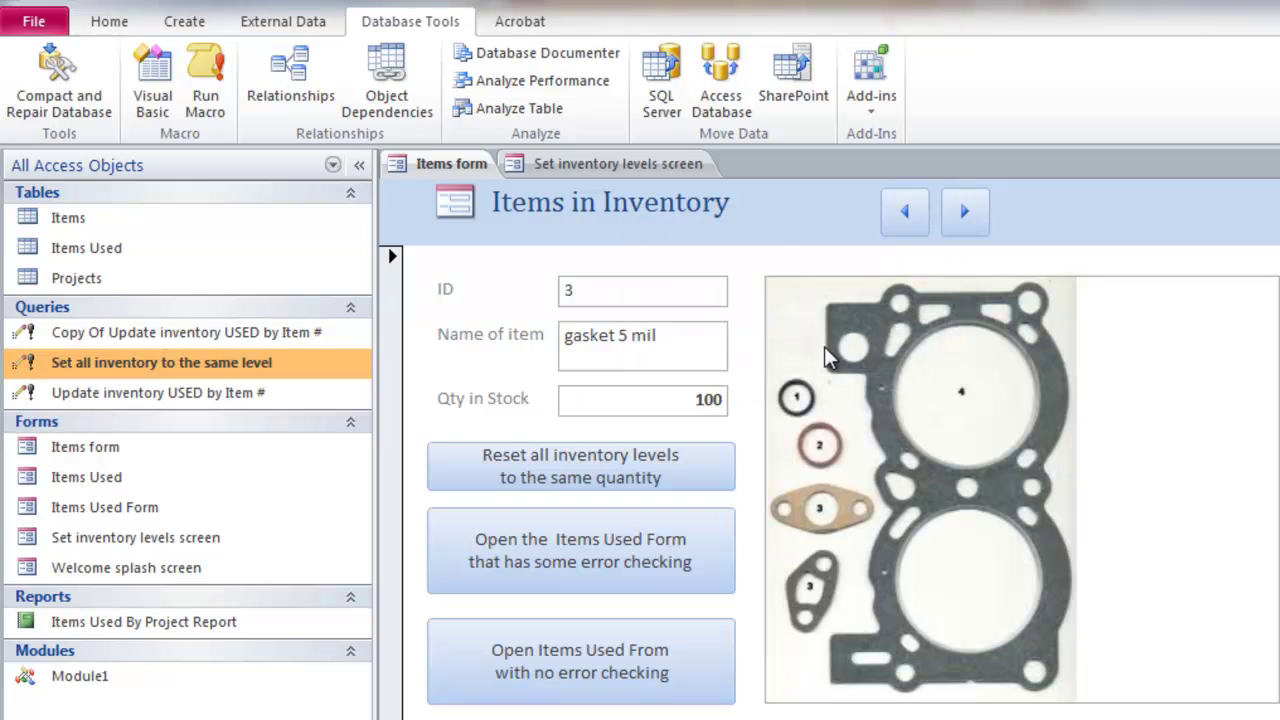
Step: Examine the Set all inventory to the same level query in Design View, widening the Qty in Stock column to read its Update To prompt
right_click(100, 366)
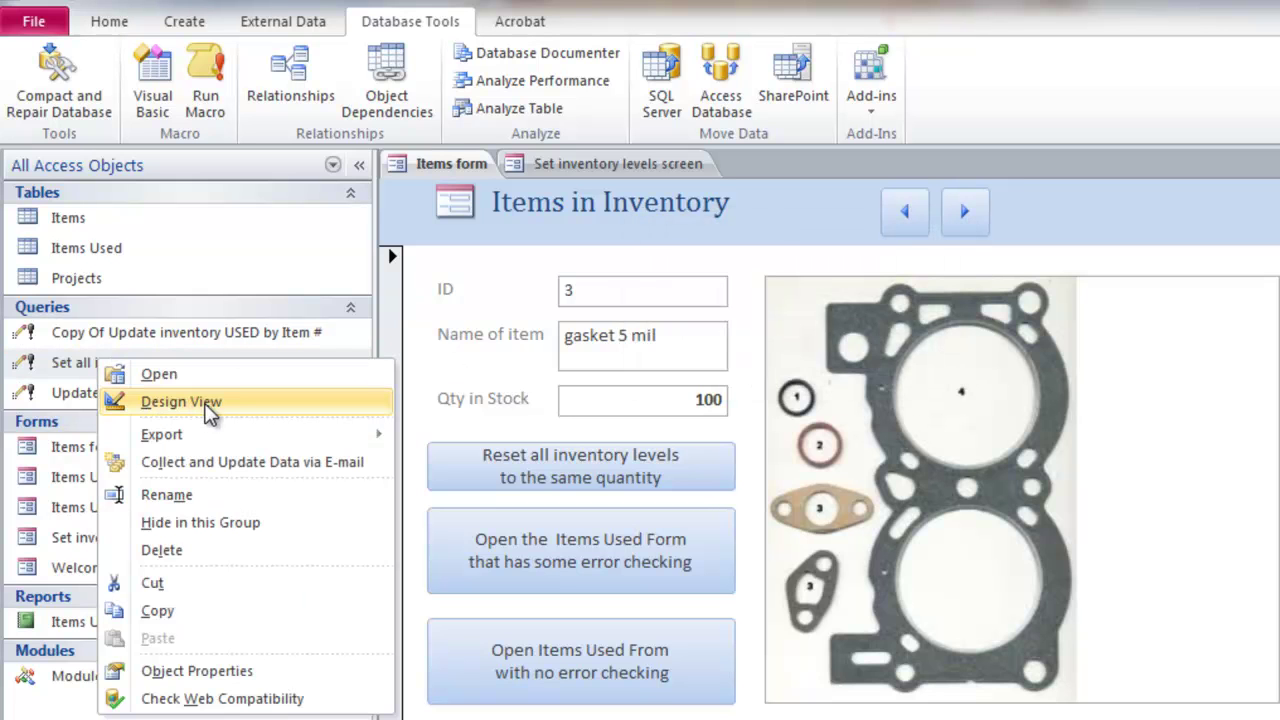
left_click(181, 401)
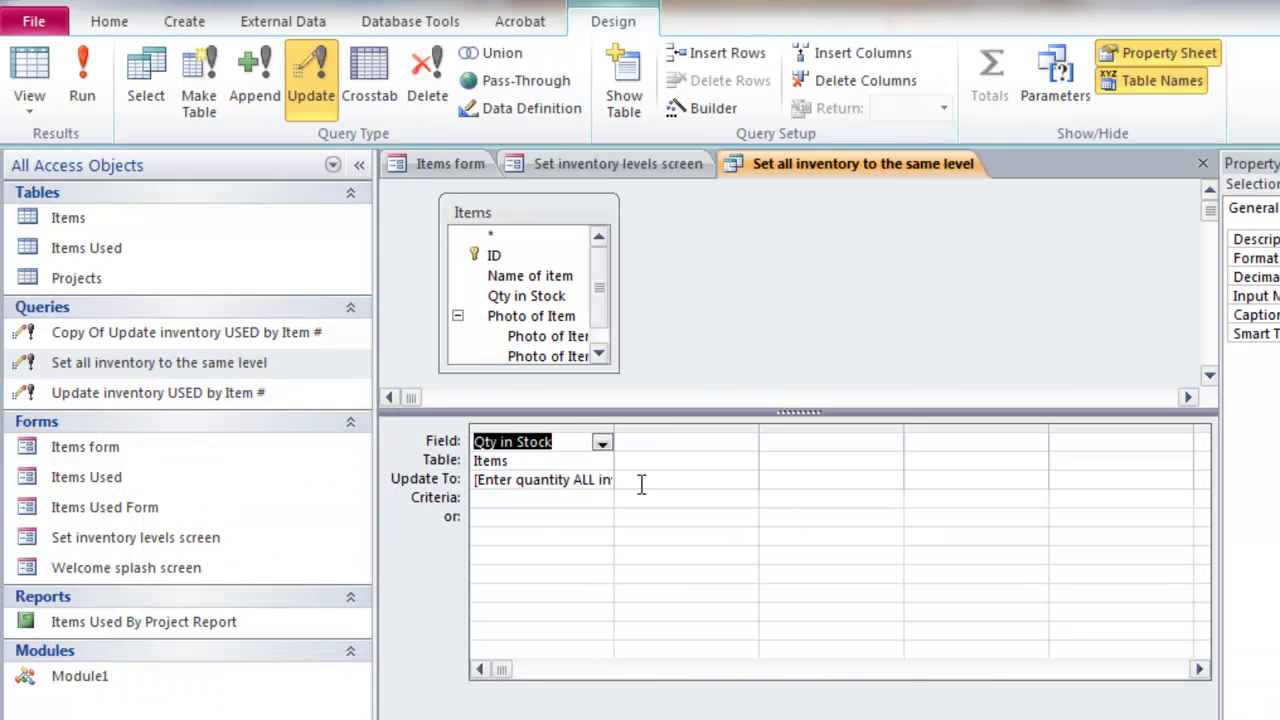
left_click_drag(617, 432, 832, 428)
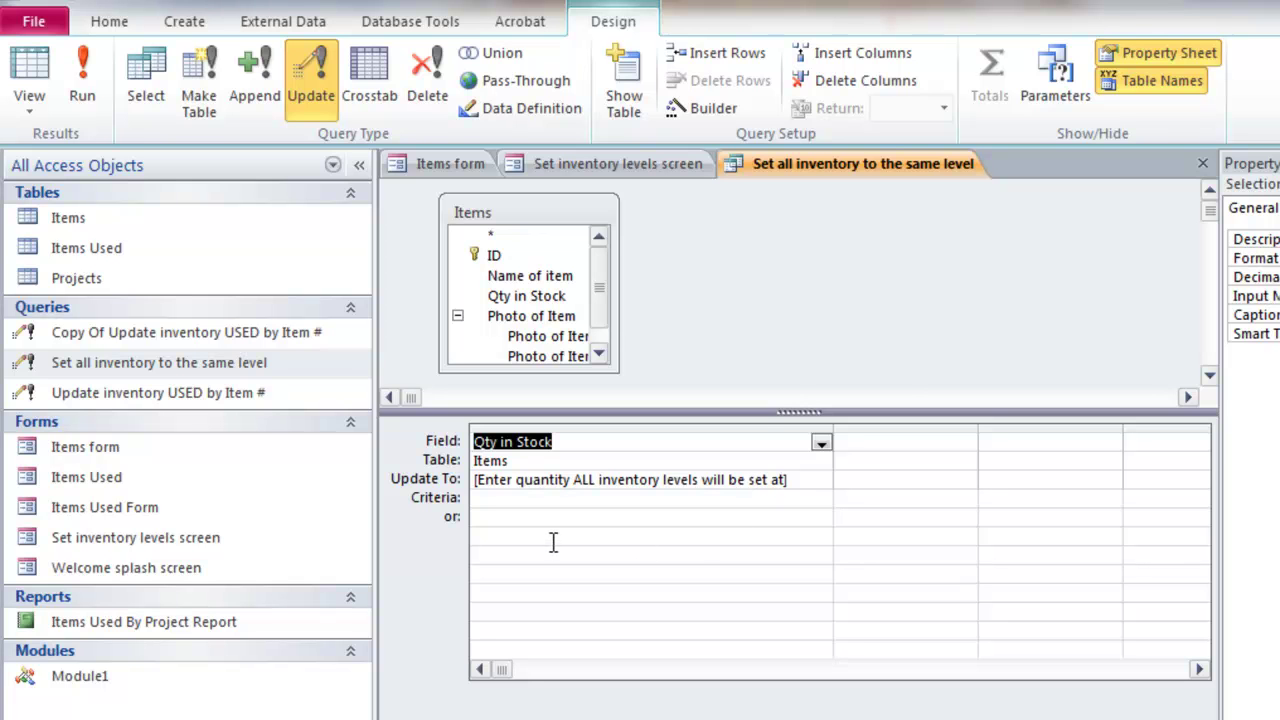
left_click(1202, 163)
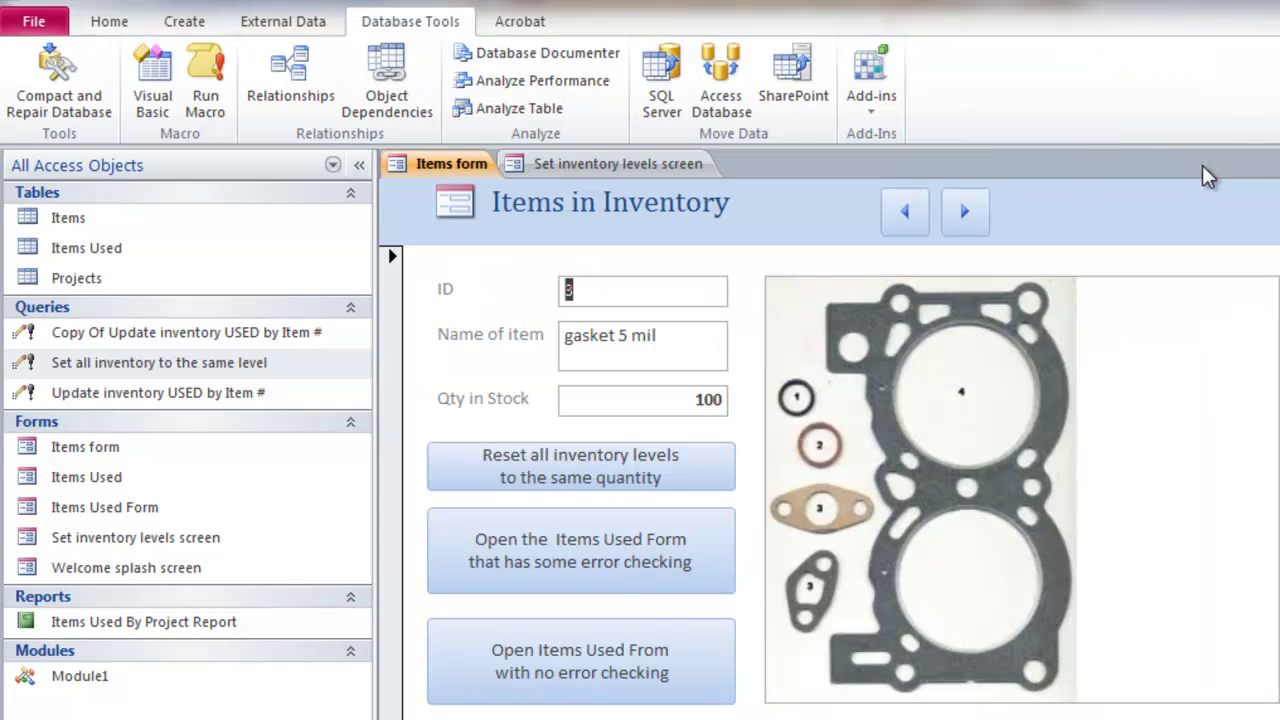
Step: Create a new query in design view based on the Items table and enlarge its field list to show all fields
left_click(182, 24)
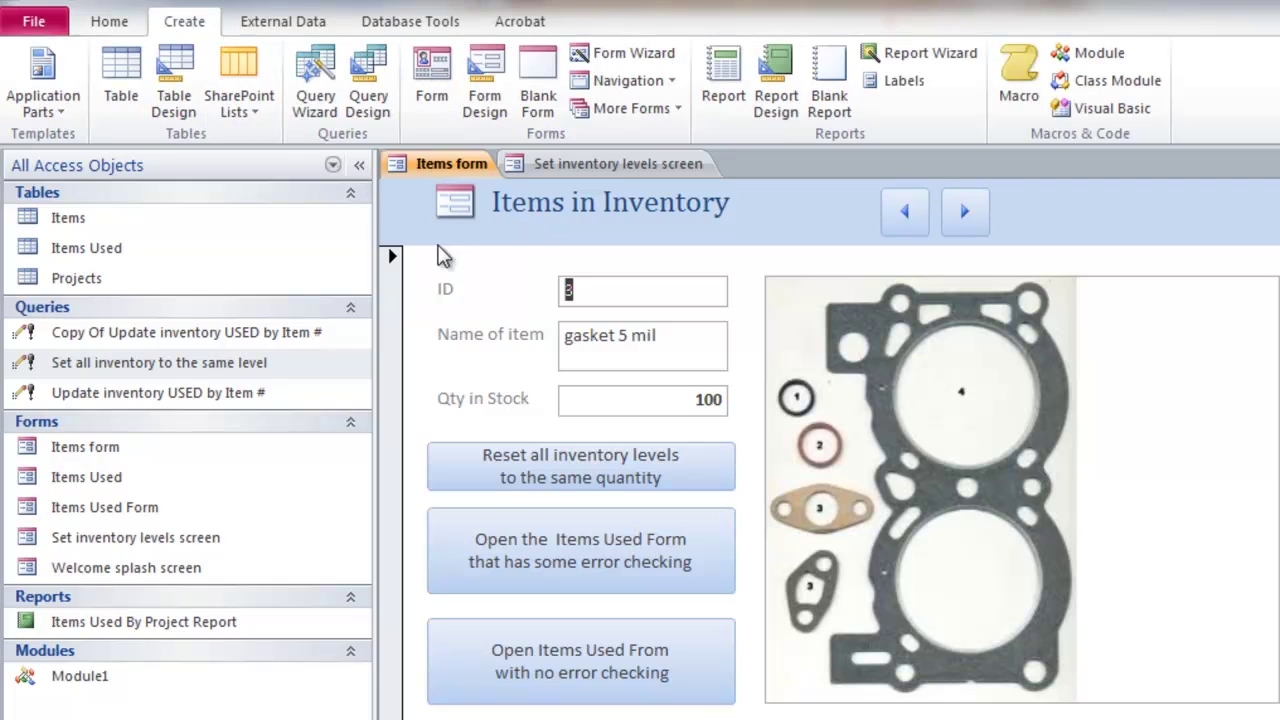
left_click(370, 100)
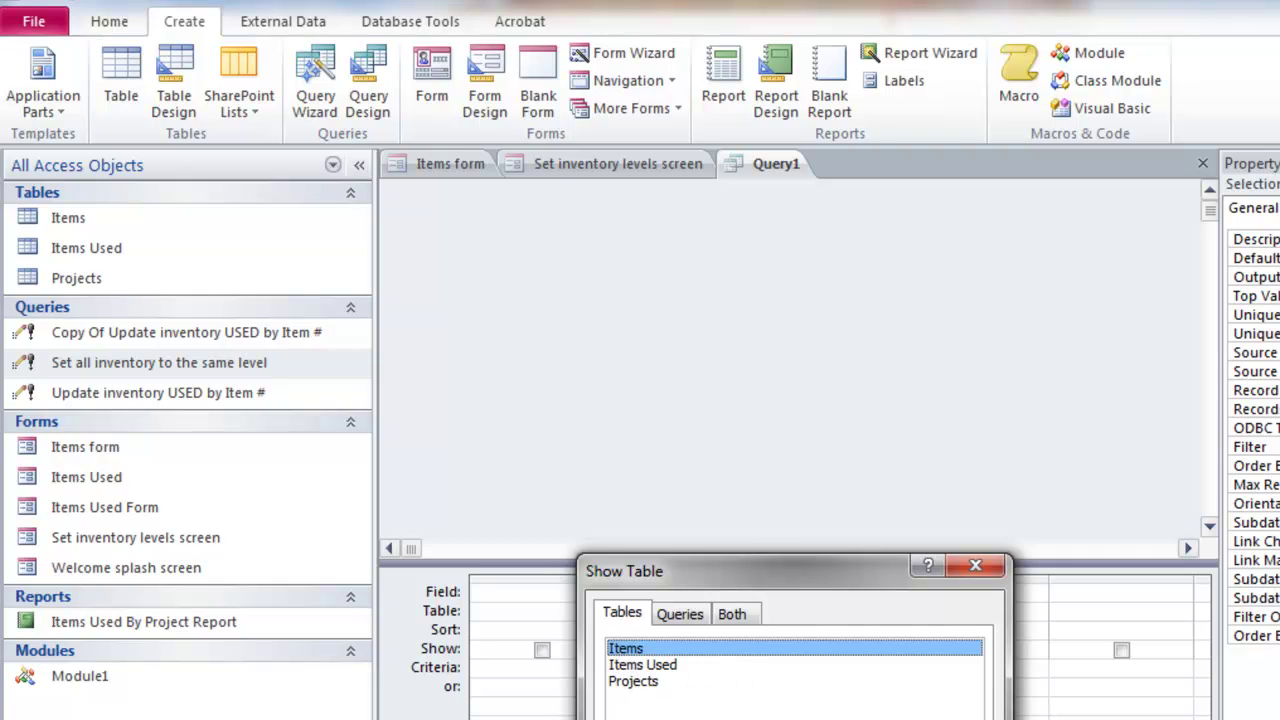
key("Return")
key("Escape")
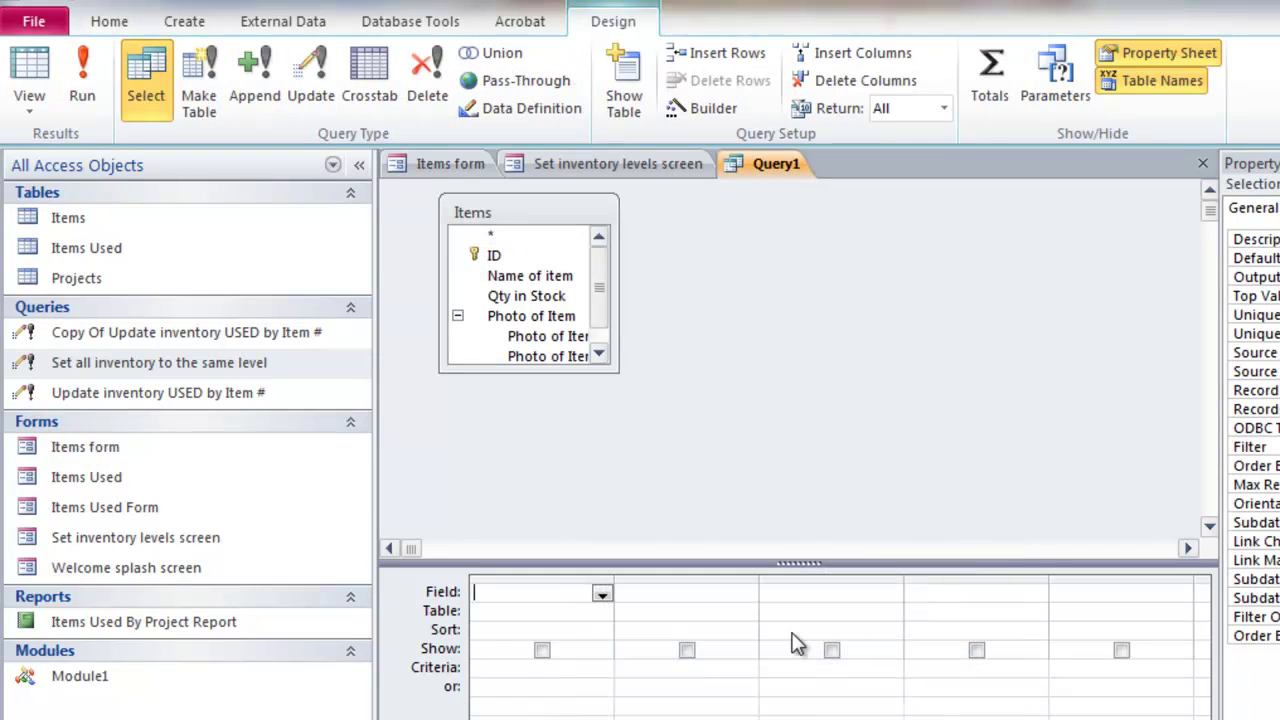
left_click_drag(617, 370, 742, 456)
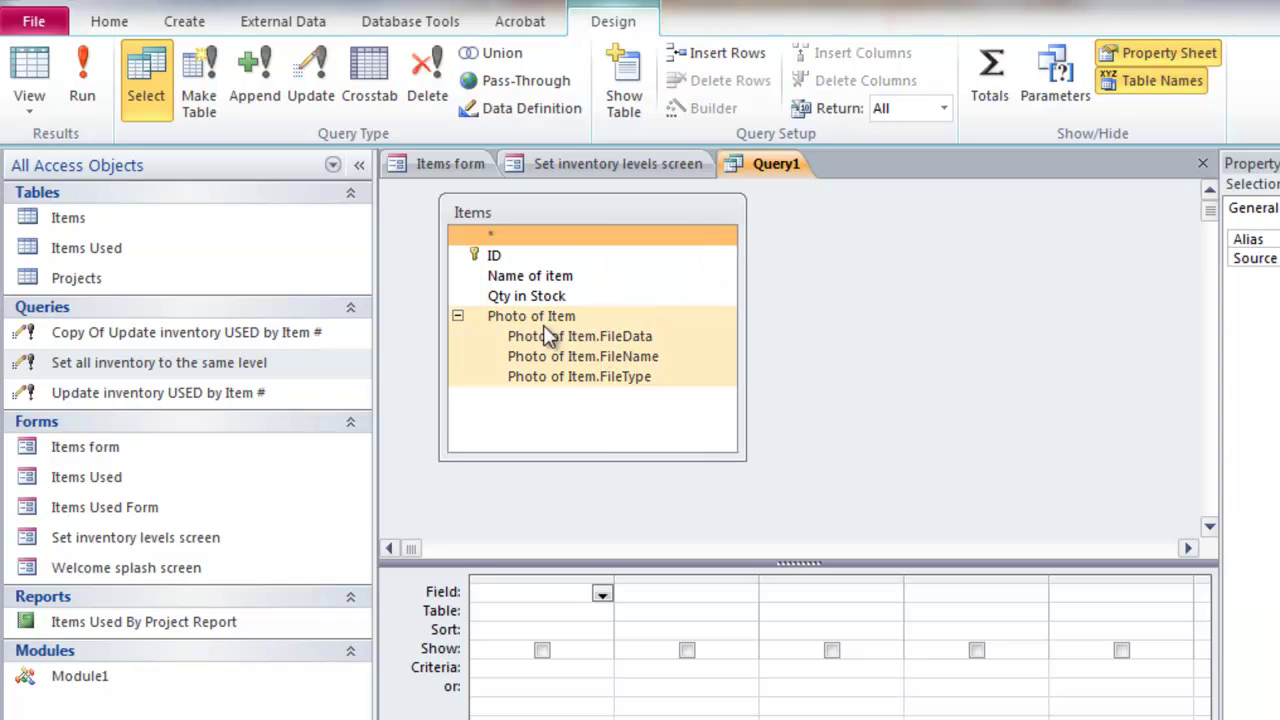
Step: Add Qty in Stock to the query and make it an update query that updates to [Please enter the # to update to]
left_click_drag(515, 296, 566, 600)
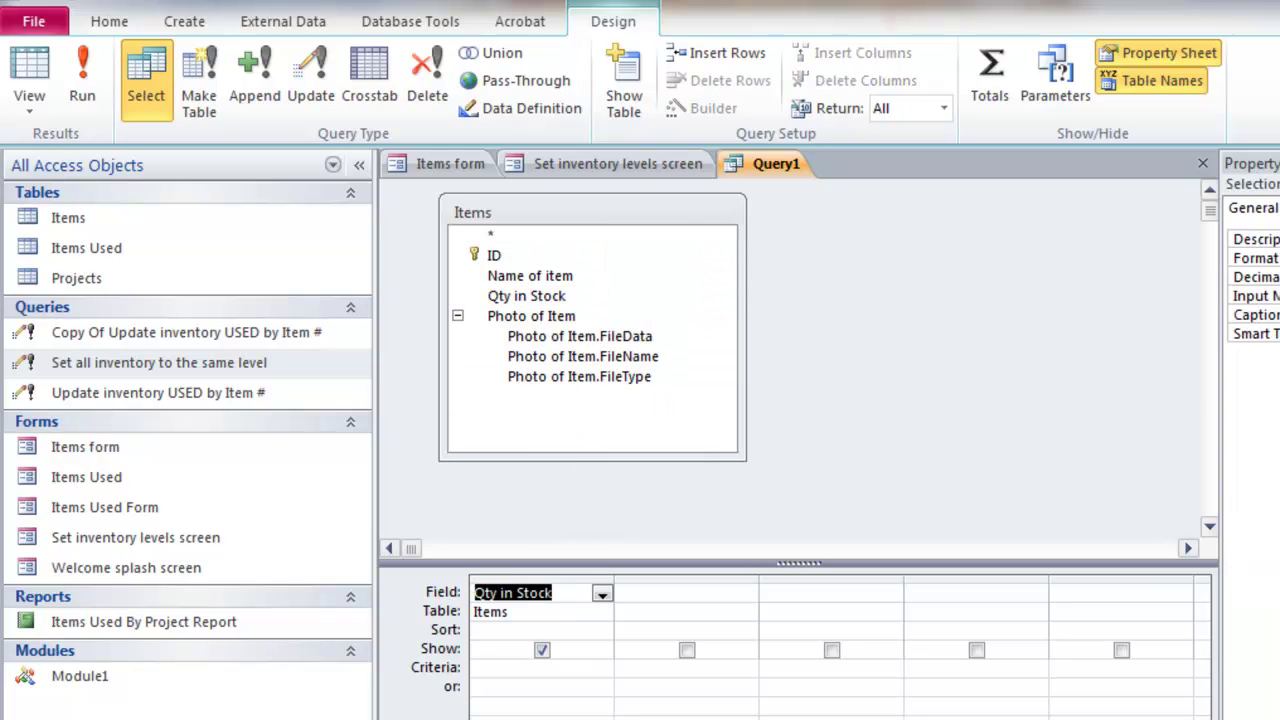
left_click(305, 73)
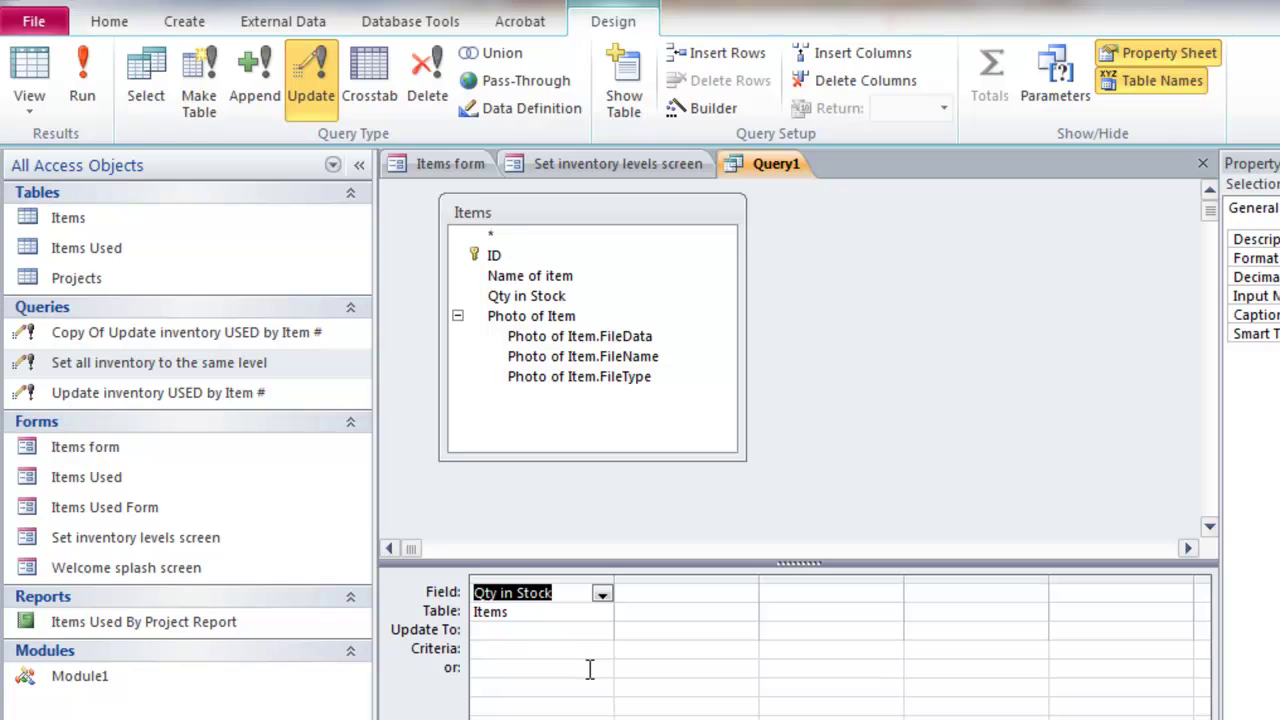
left_click(493, 629)
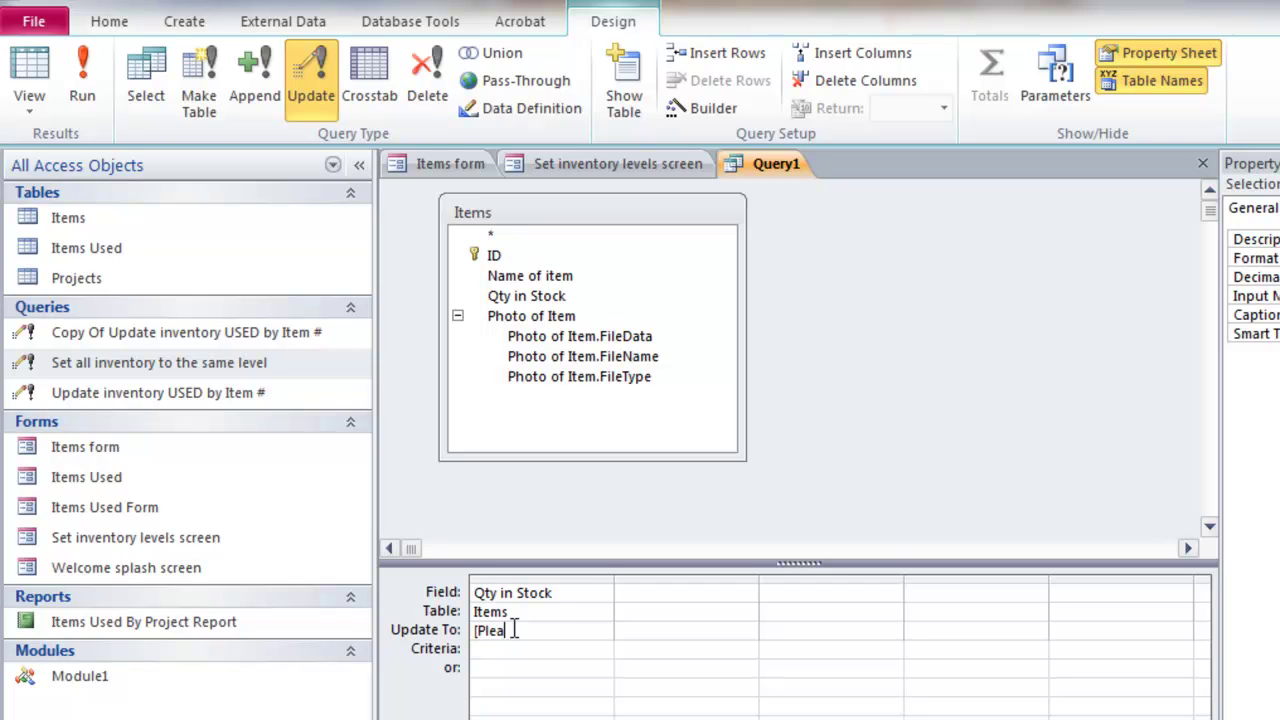
type("[Please enter the")
type(" # to up")
type("da")
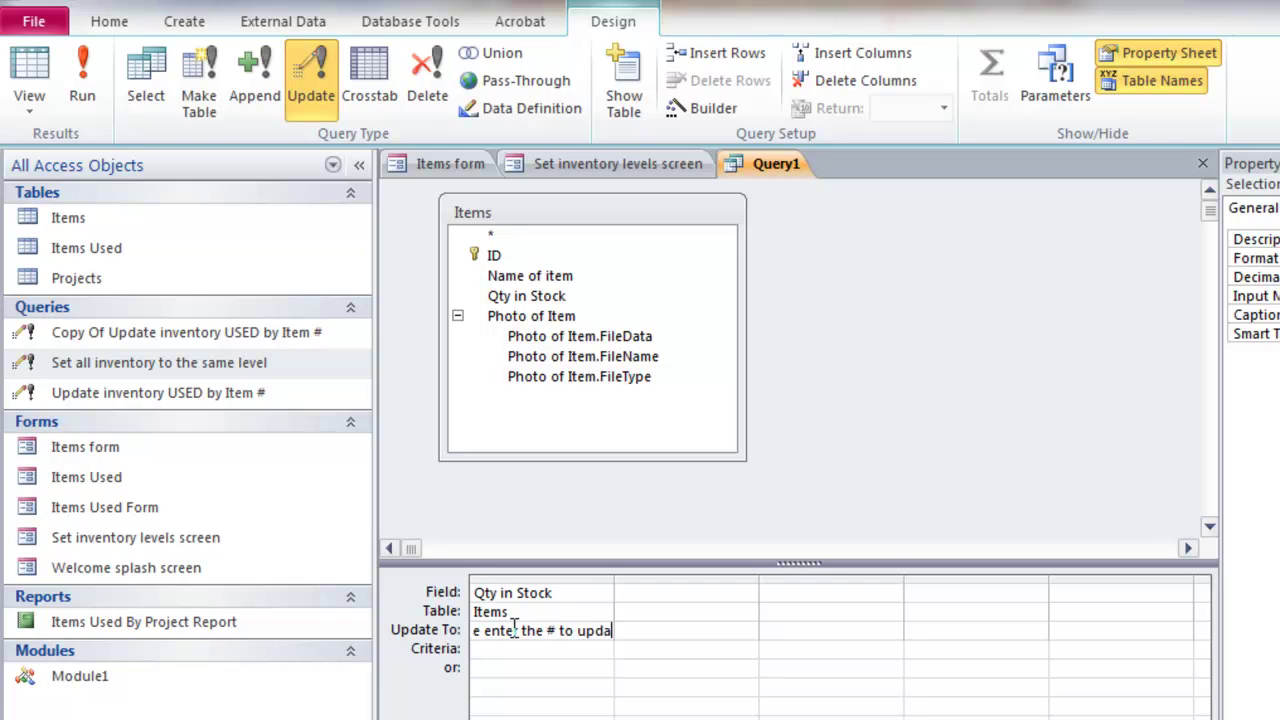
type("te to")
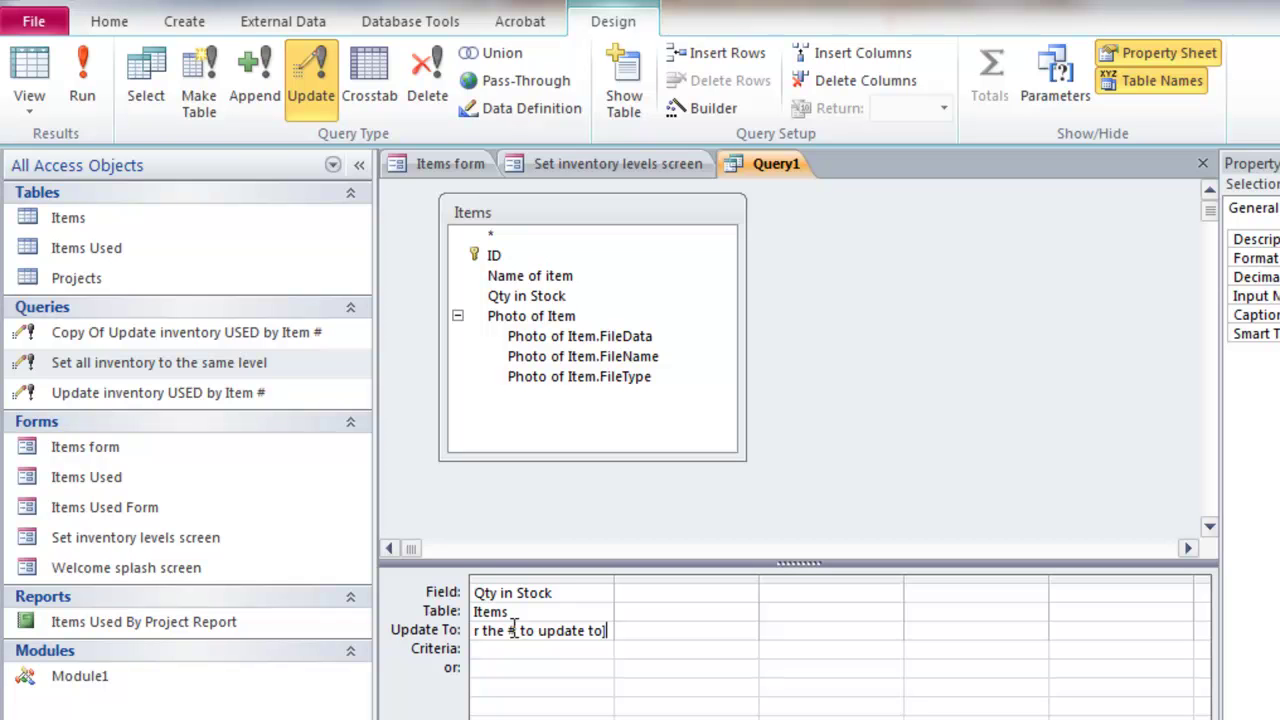
Step: Run the update query with a quantity of 11 and accept the update of the item records
left_click(82, 68)
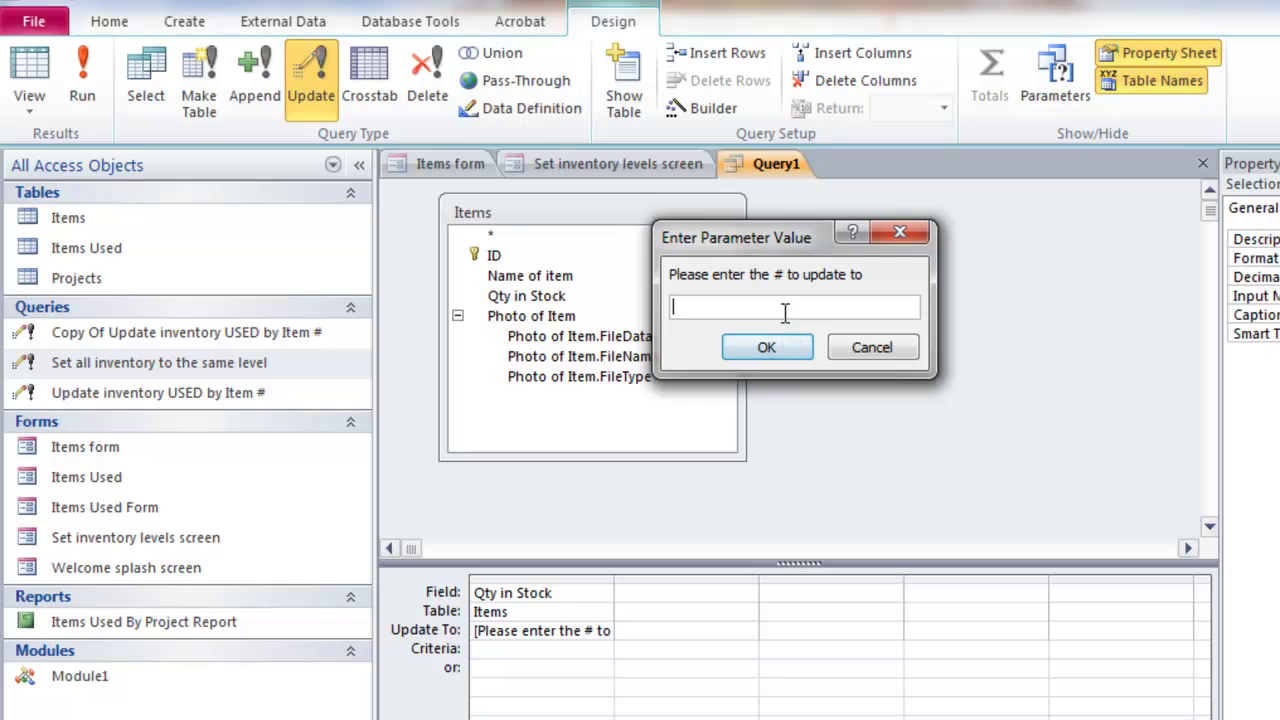
type("11")
left_click(771, 349)
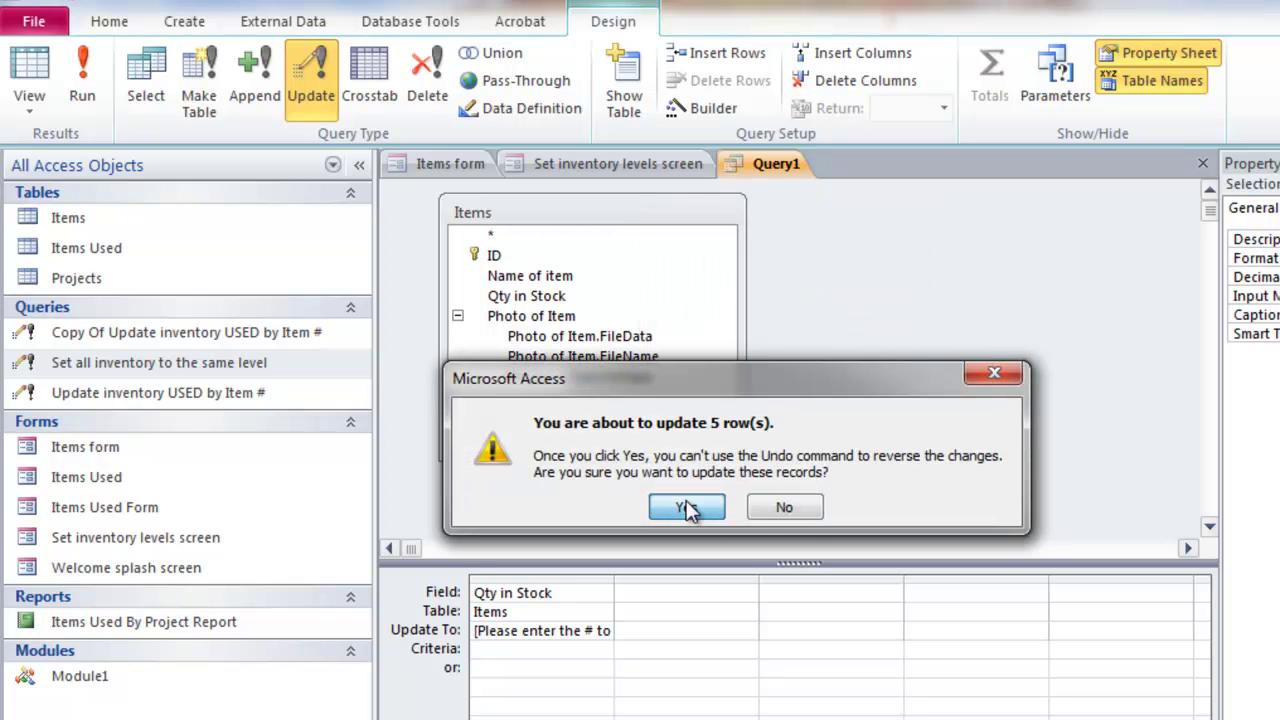
left_click(690, 506)
Step: Page forward and back through the item records in the Items form to check each quantity in stock
left_click(447, 163)
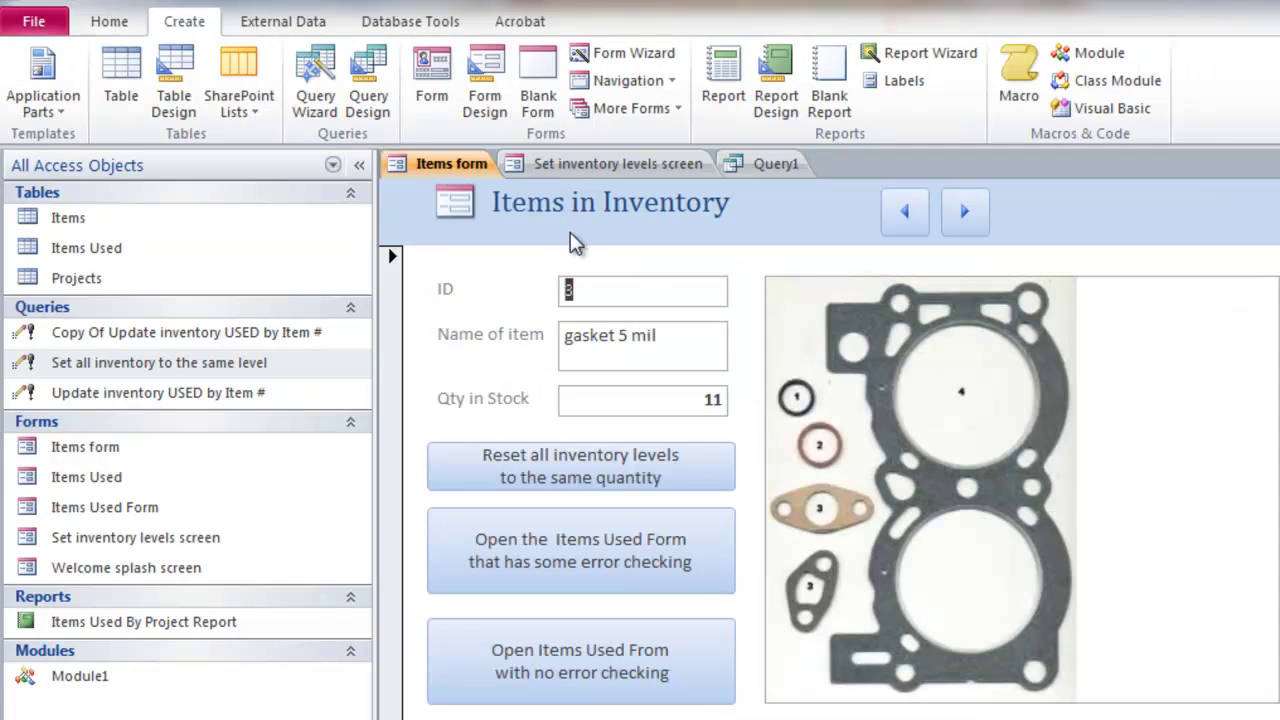
left_click(962, 212)
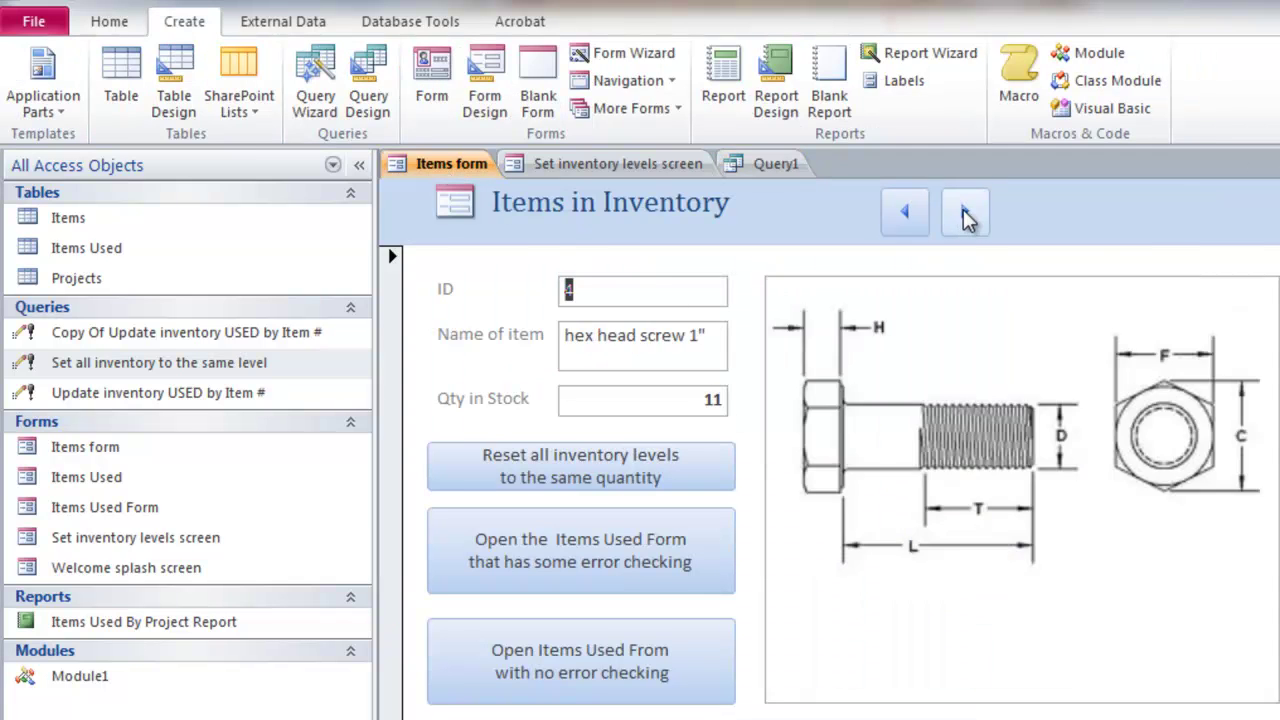
left_click(962, 212)
left_click(962, 212)
left_click(912, 220)
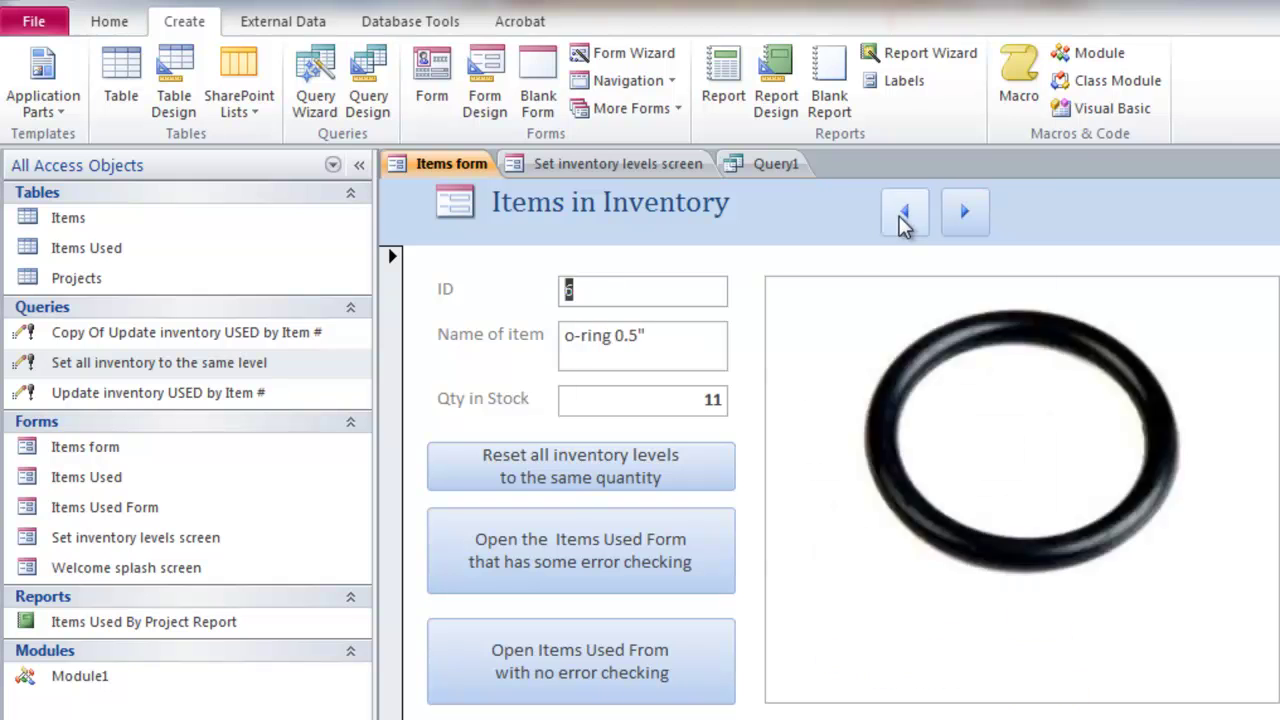
left_click(903, 220)
left_click(900, 216)
Step: Add the ID field to Query1 with the criteria prompt [Please enter Item id]
left_click(762, 164)
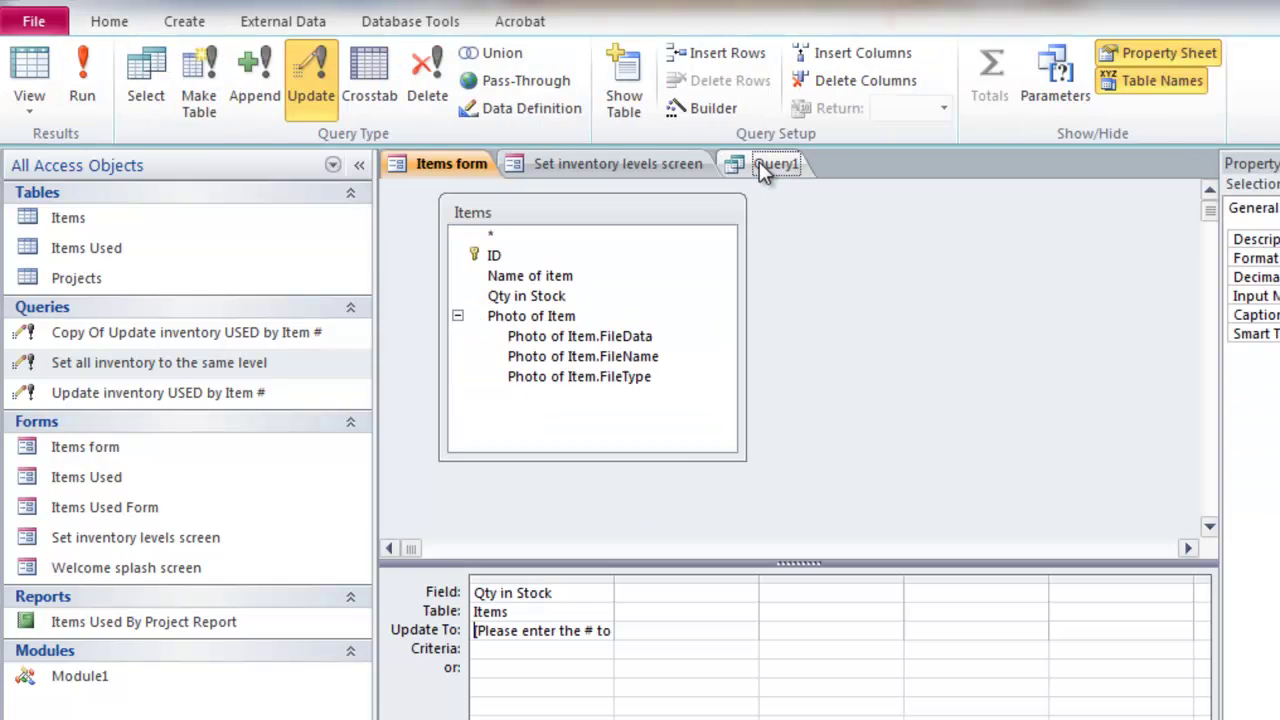
left_click(660, 595)
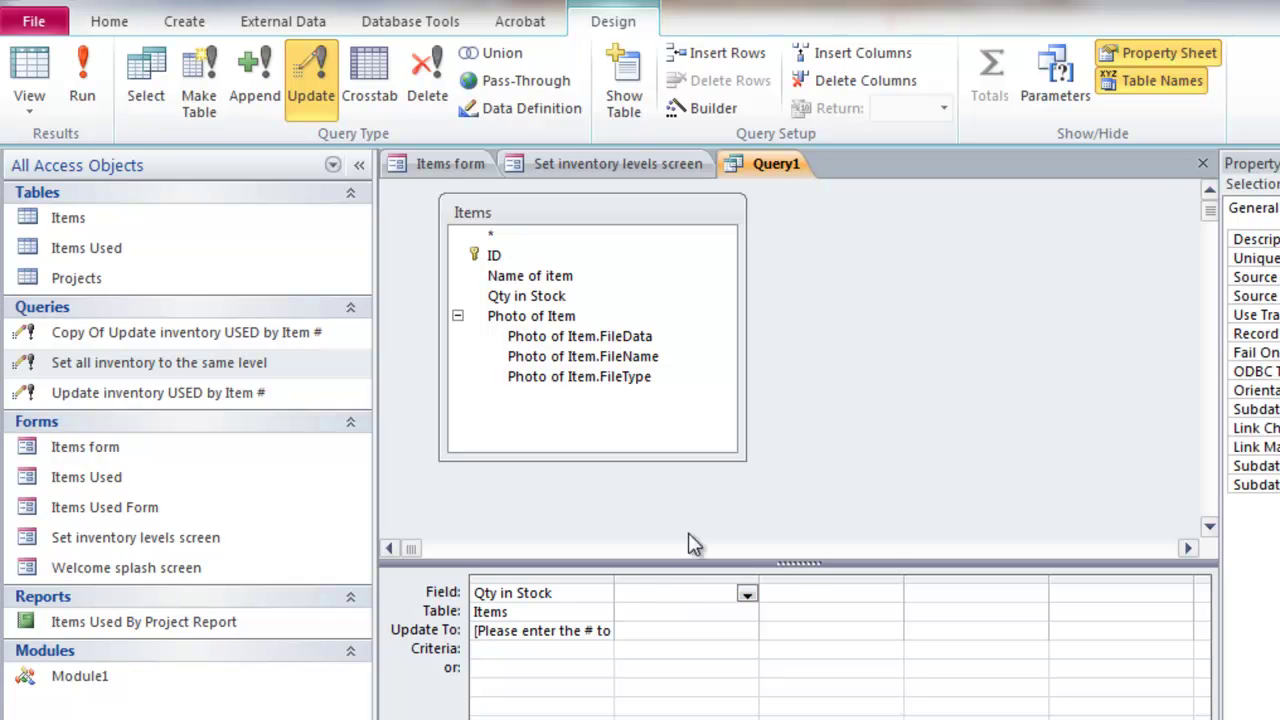
left_click(440, 163)
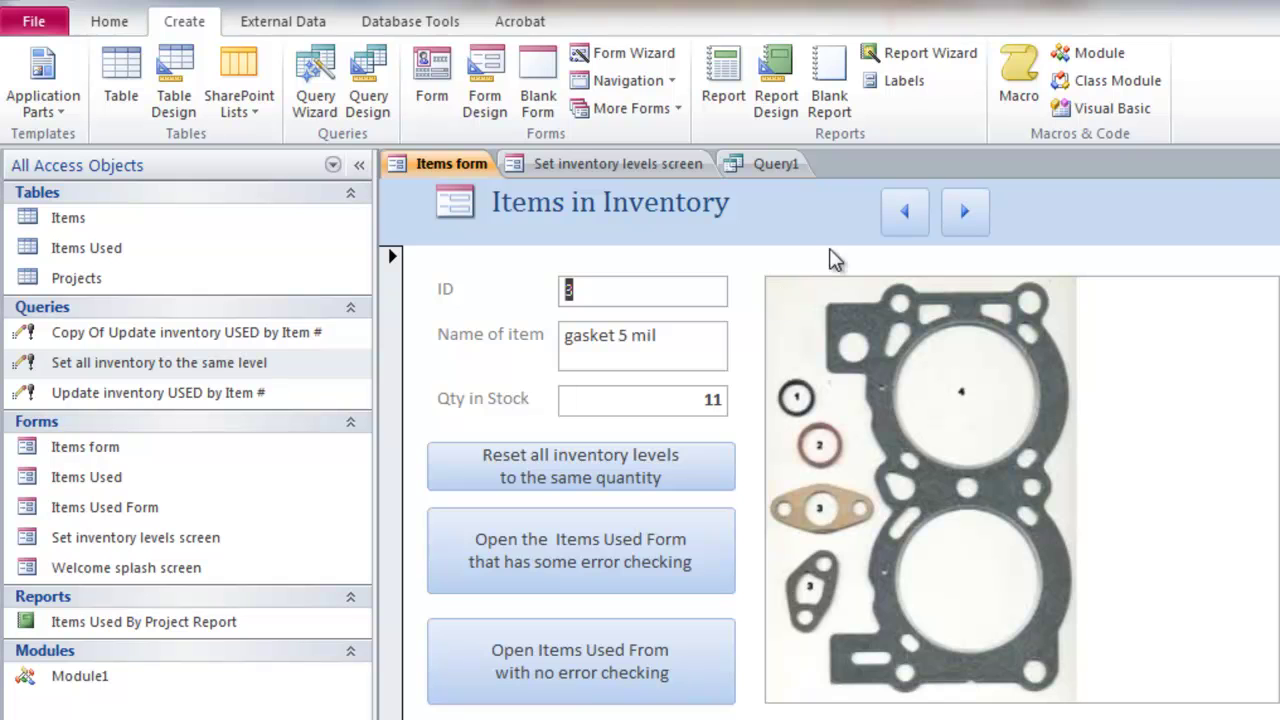
left_click(760, 168)
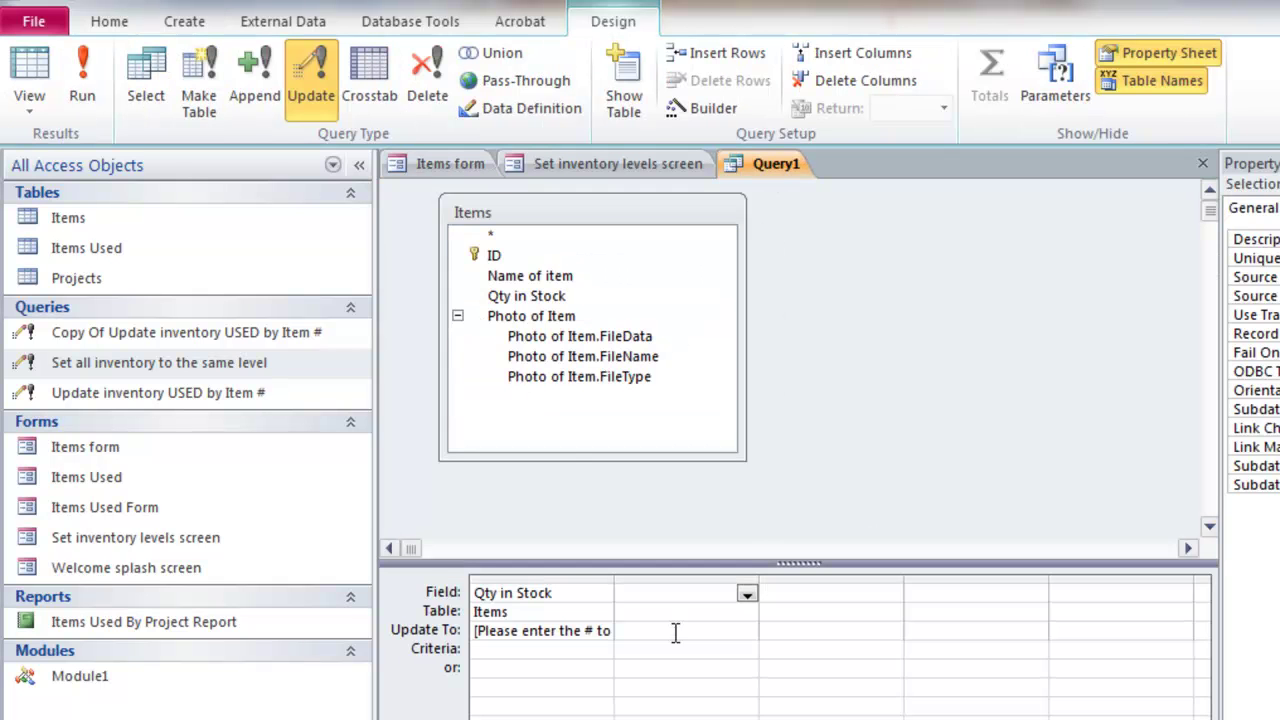
left_click_drag(494, 256, 678, 595)
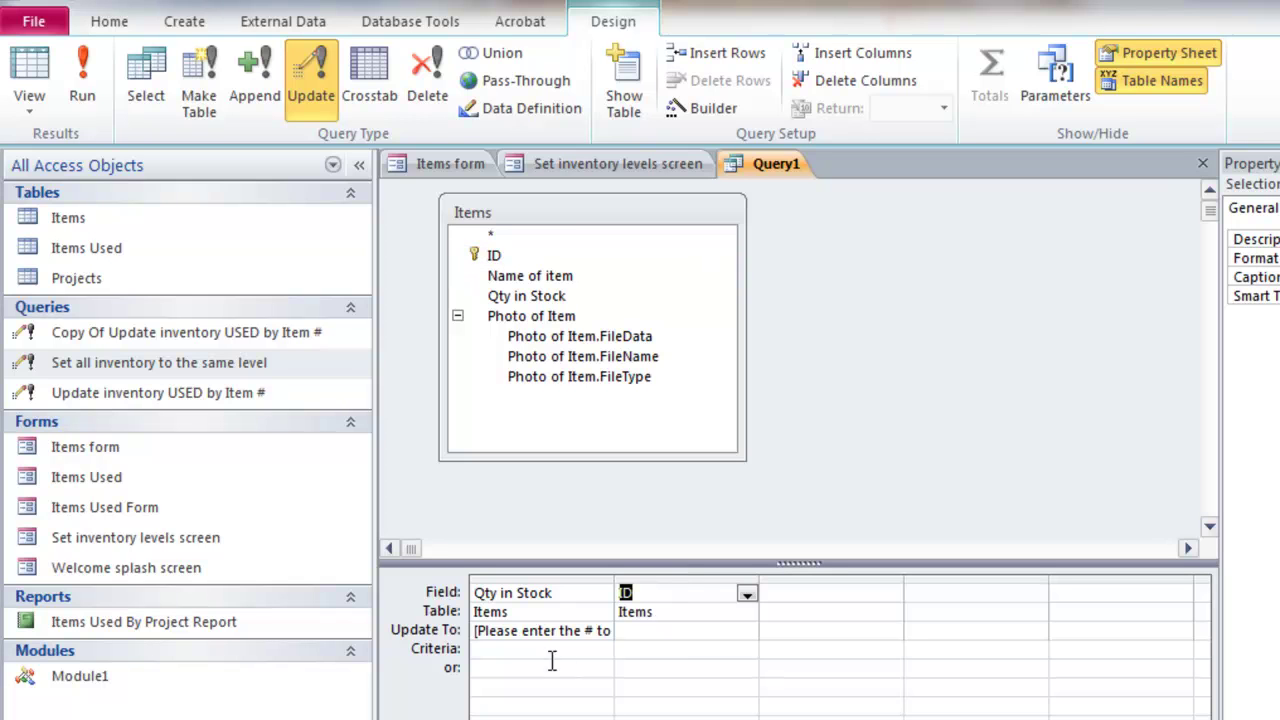
left_click(652, 650)
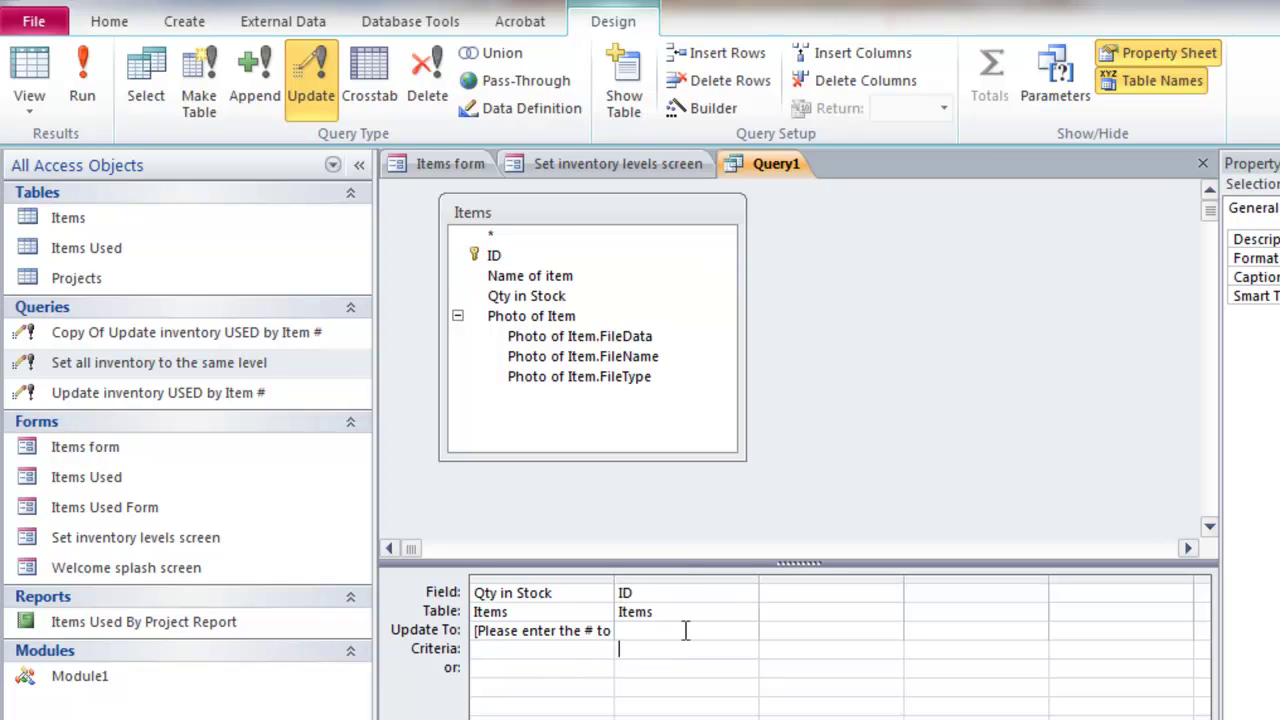
type("[Please enter Item id")
left_click(664, 611)
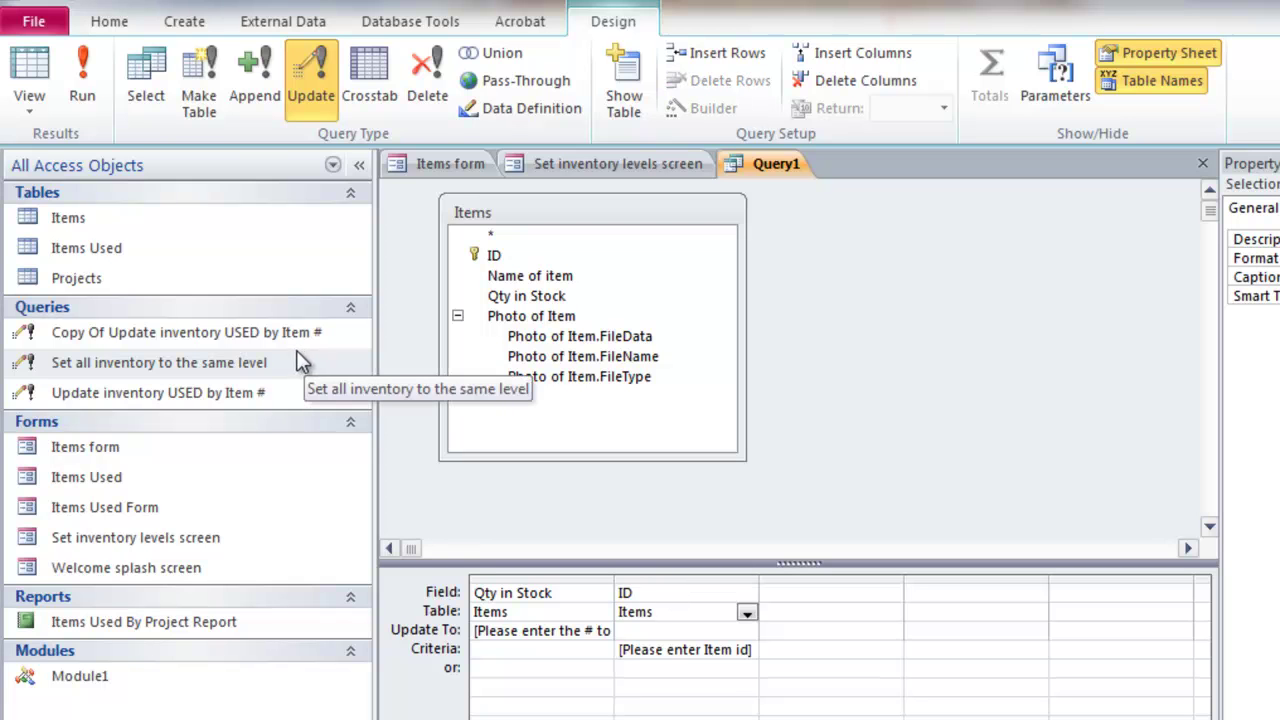
Step: Run the query with a quantity of 1333 for item id 3 and accept the update
left_click(85, 70)
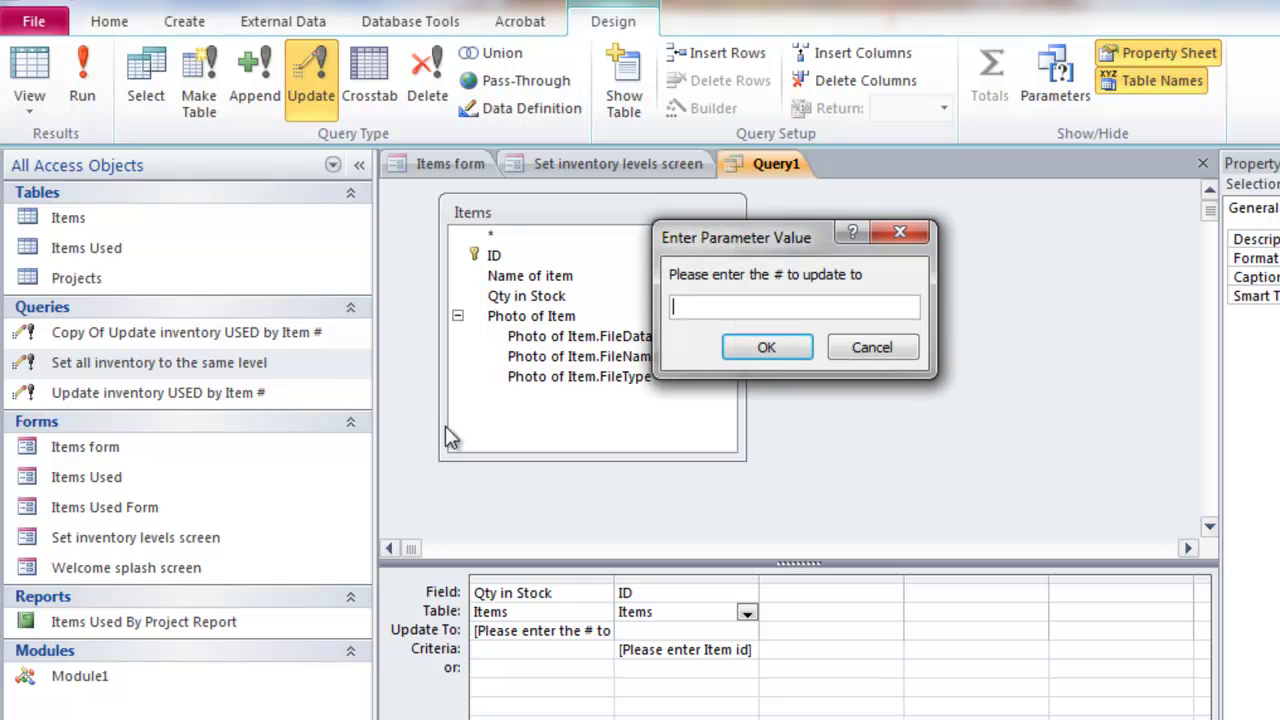
type("1333")
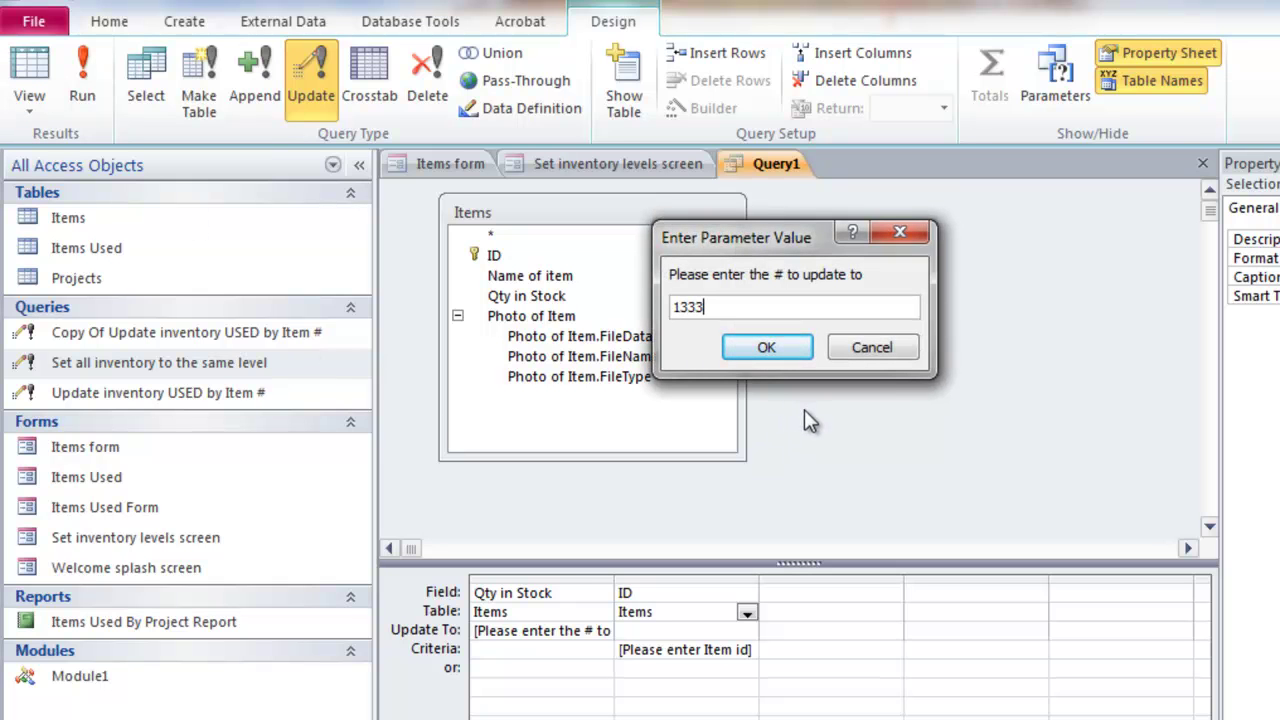
left_click(766, 349)
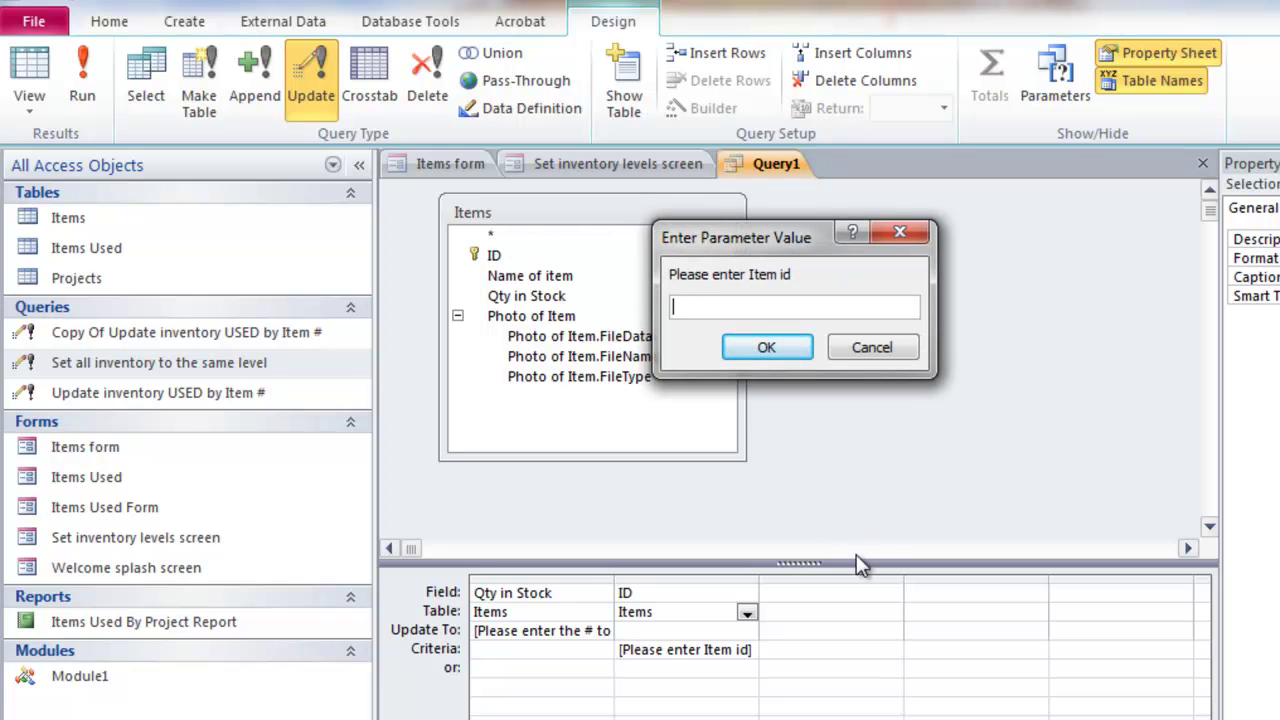
type("3")
left_click(766, 347)
left_click(688, 508)
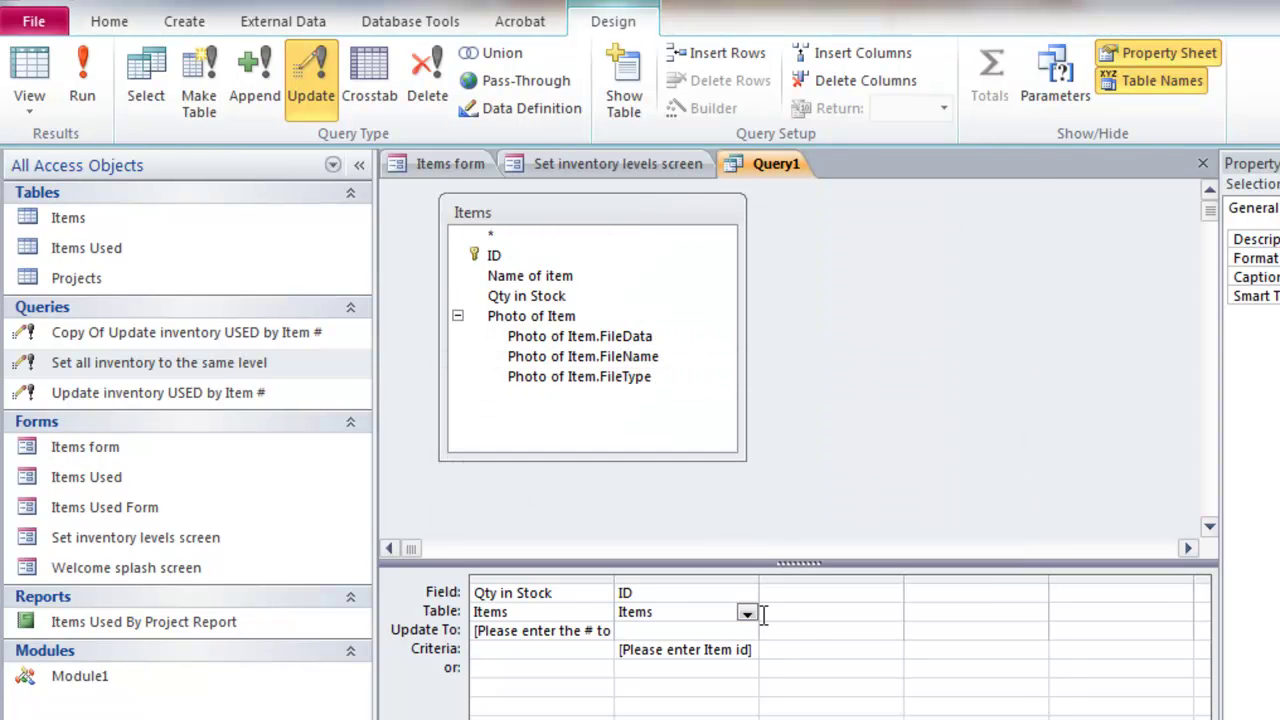
Step: Check the quantity in stock of the gasket 5 mil record in the Items form
left_click(428, 163)
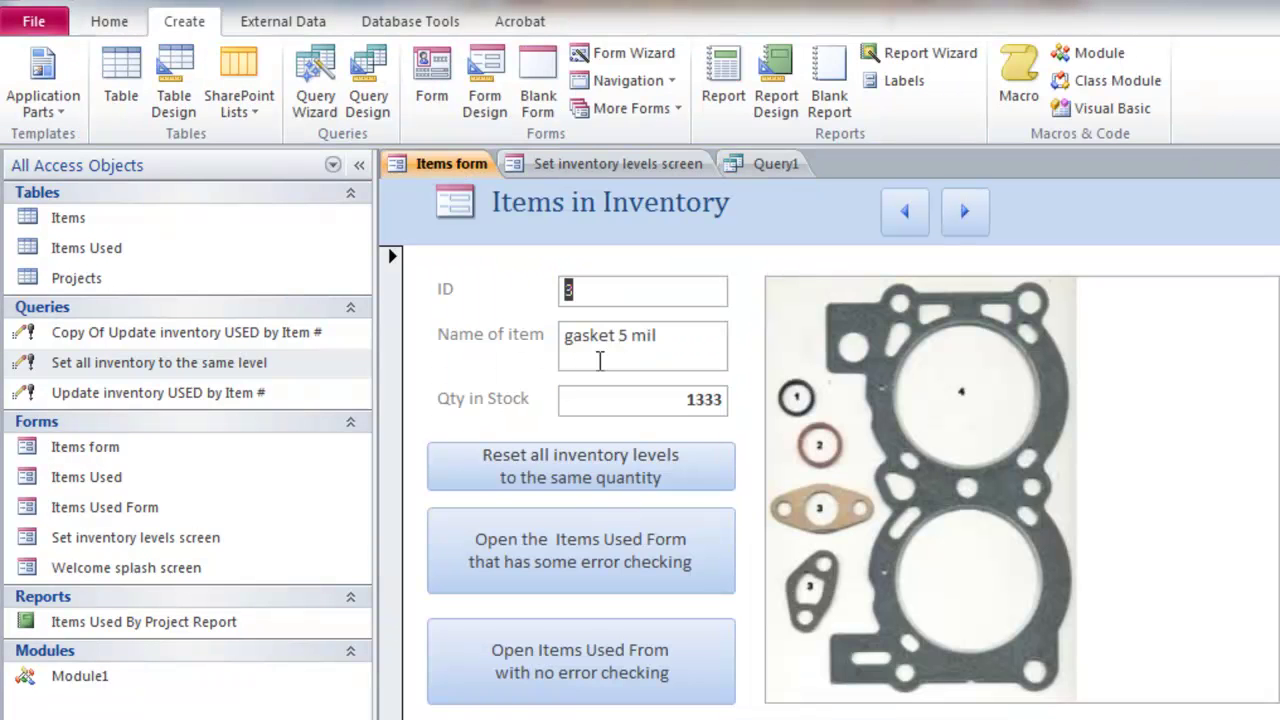
left_click(682, 399)
left_click_drag(682, 399, 730, 407)
Step: Close Query1 without saving its design
left_click(760, 164)
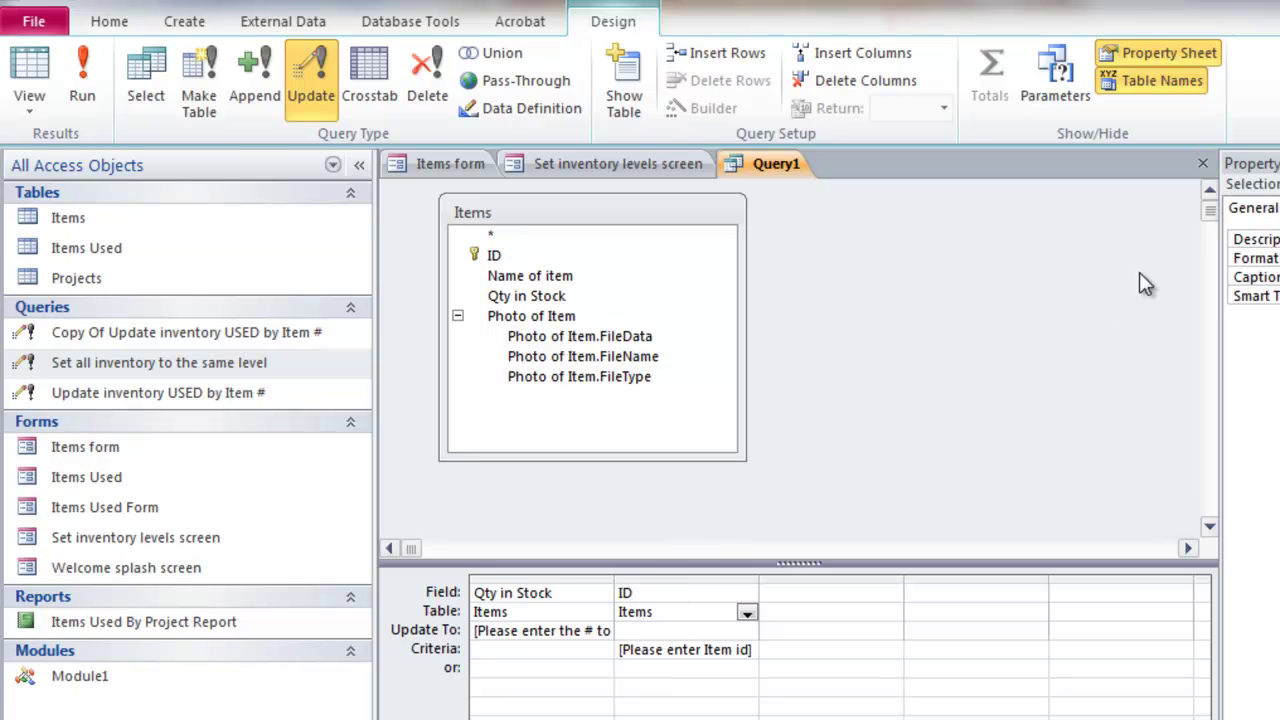
left_click(1202, 165)
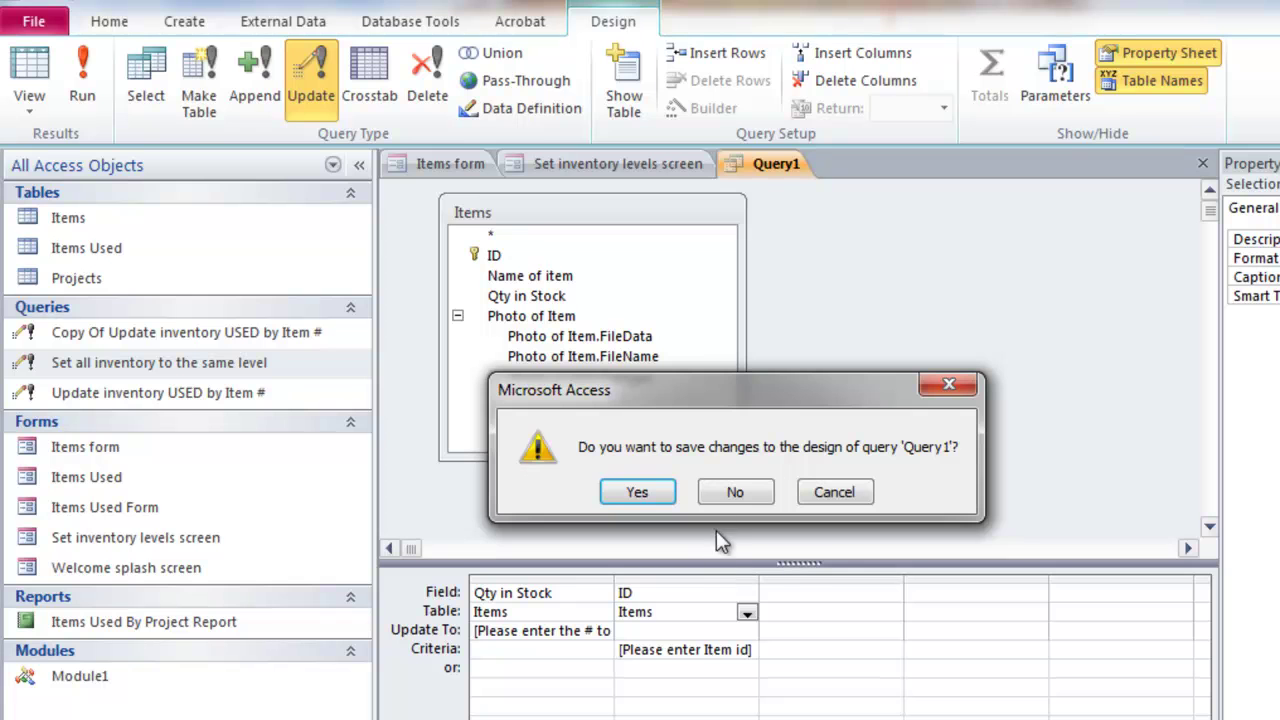
left_click(731, 494)
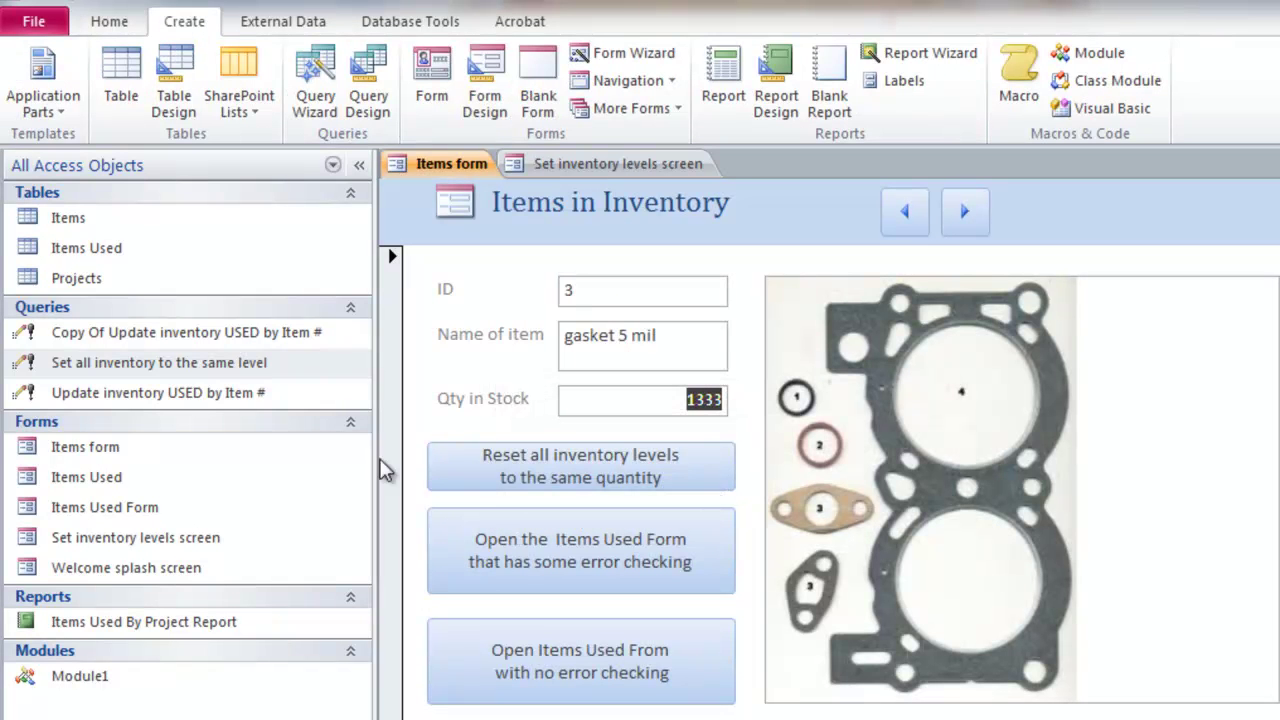
Step: Open the Update inventory USED by Item # query in Design View, enlarging the table area and widening the Qty in Stock column
right_click(113, 394)
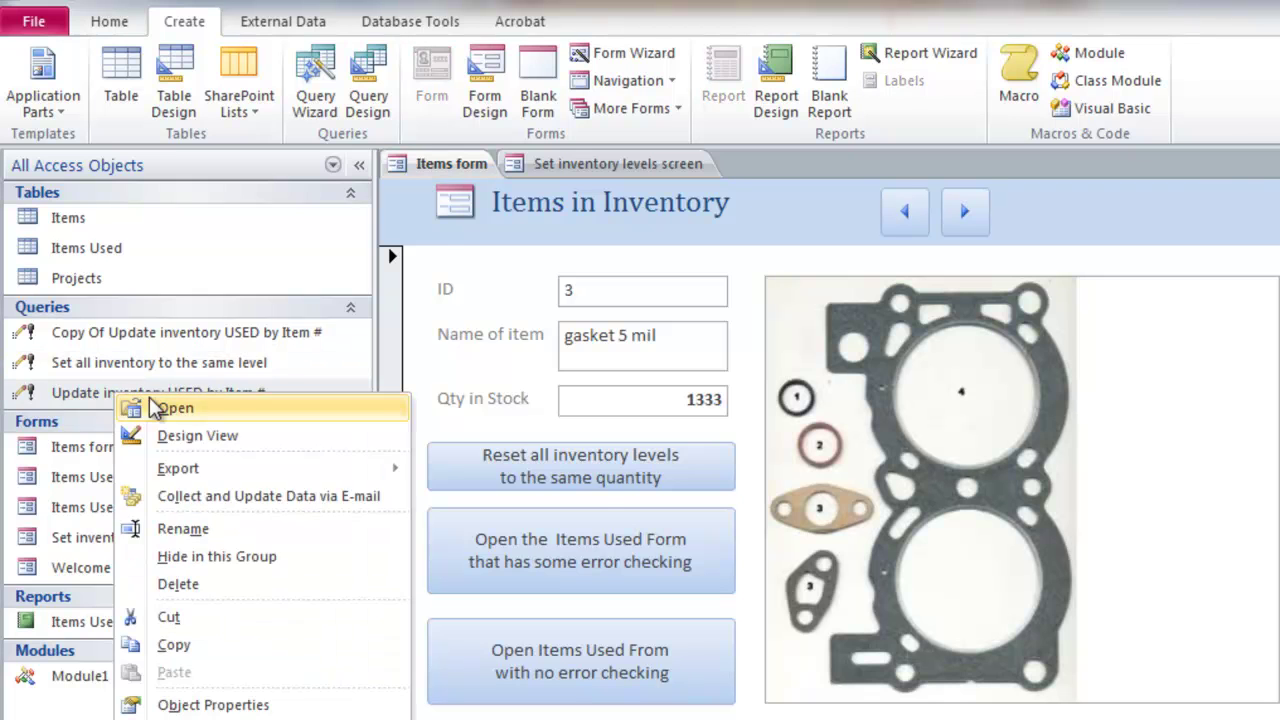
left_click(171, 434)
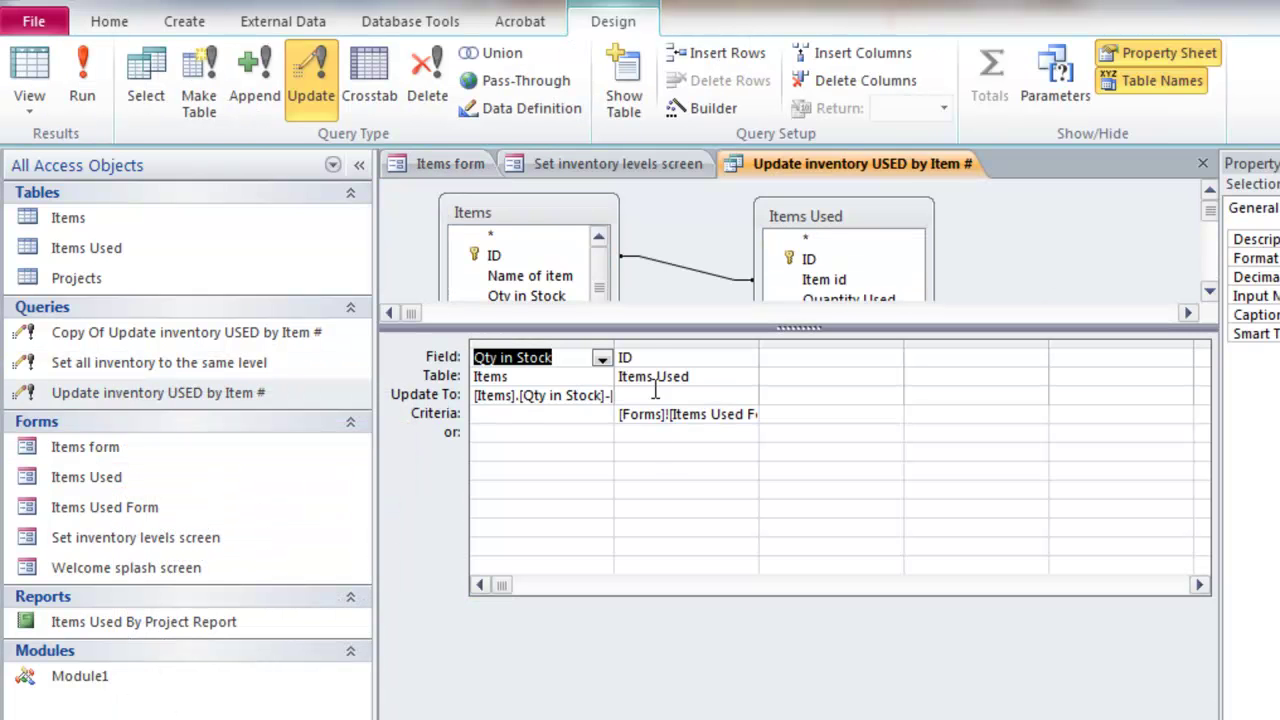
left_click_drag(633, 329, 830, 580)
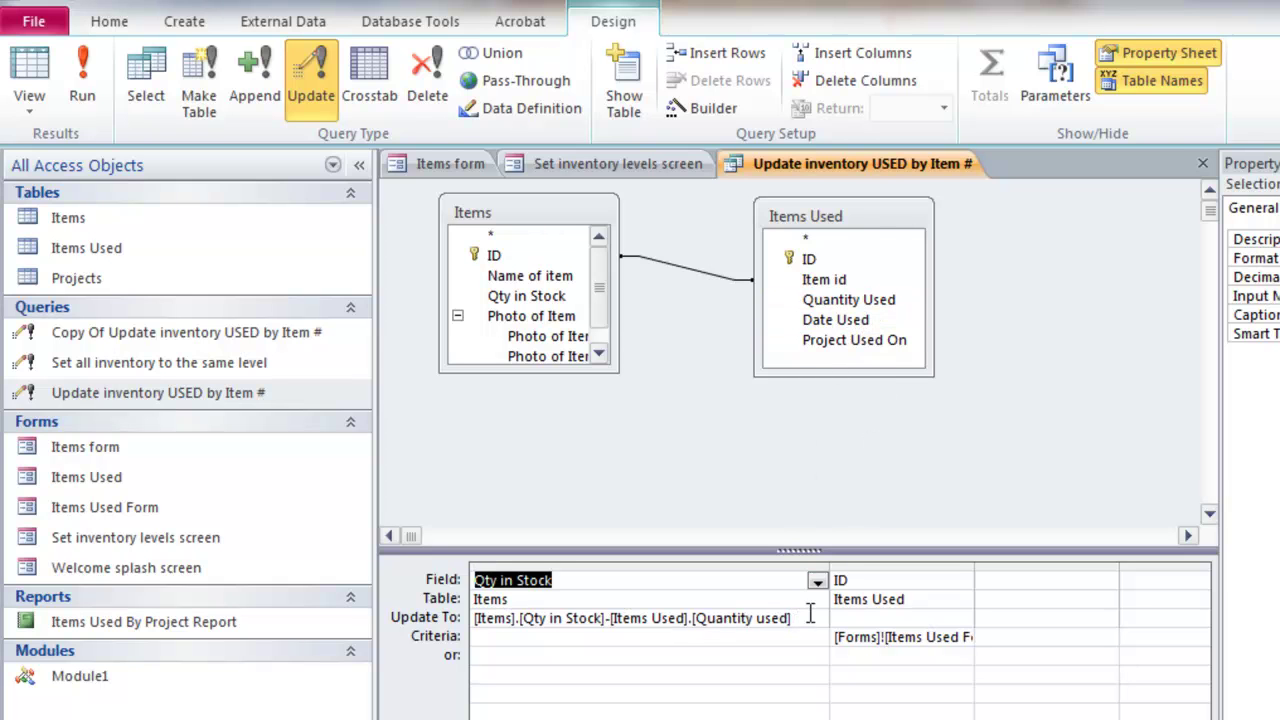
Step: Rebuild the Qty in Stock column's Update To expression as [Items].[Qty in Stock]-[Items Used].[Quantity Used] and widen the ID column
left_click_drag(805, 618, 449, 622)
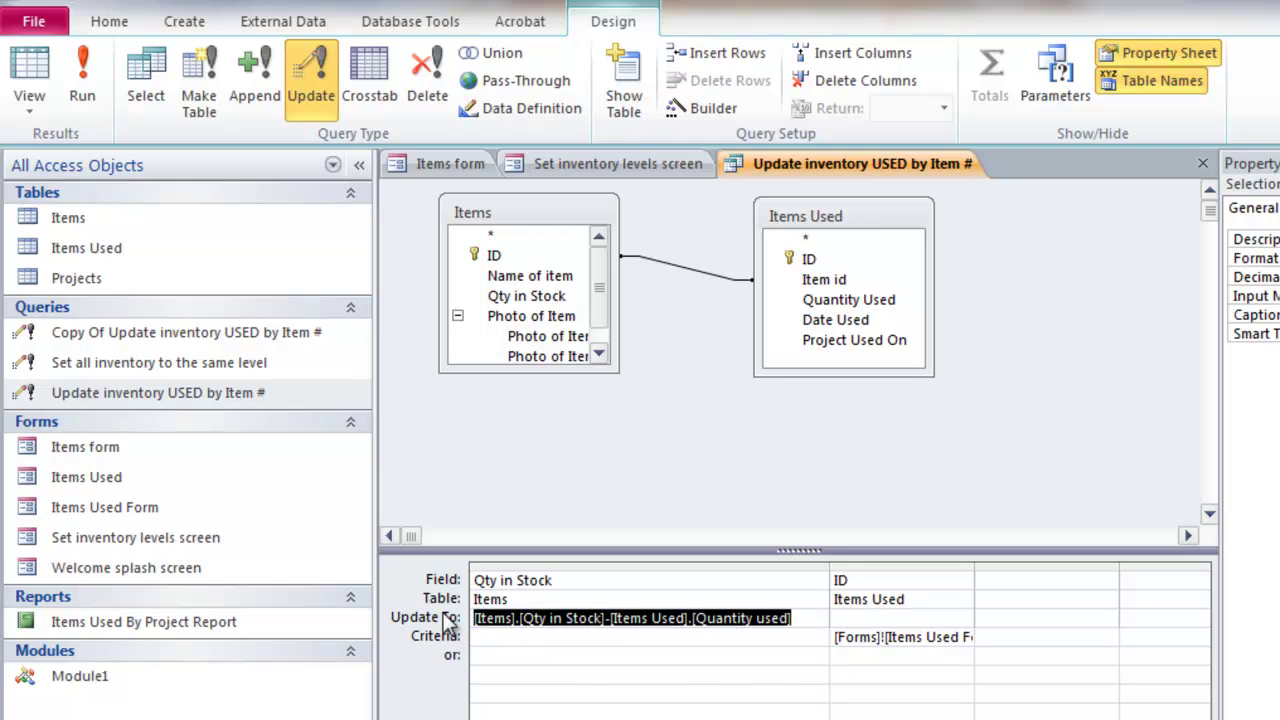
key("Delete")
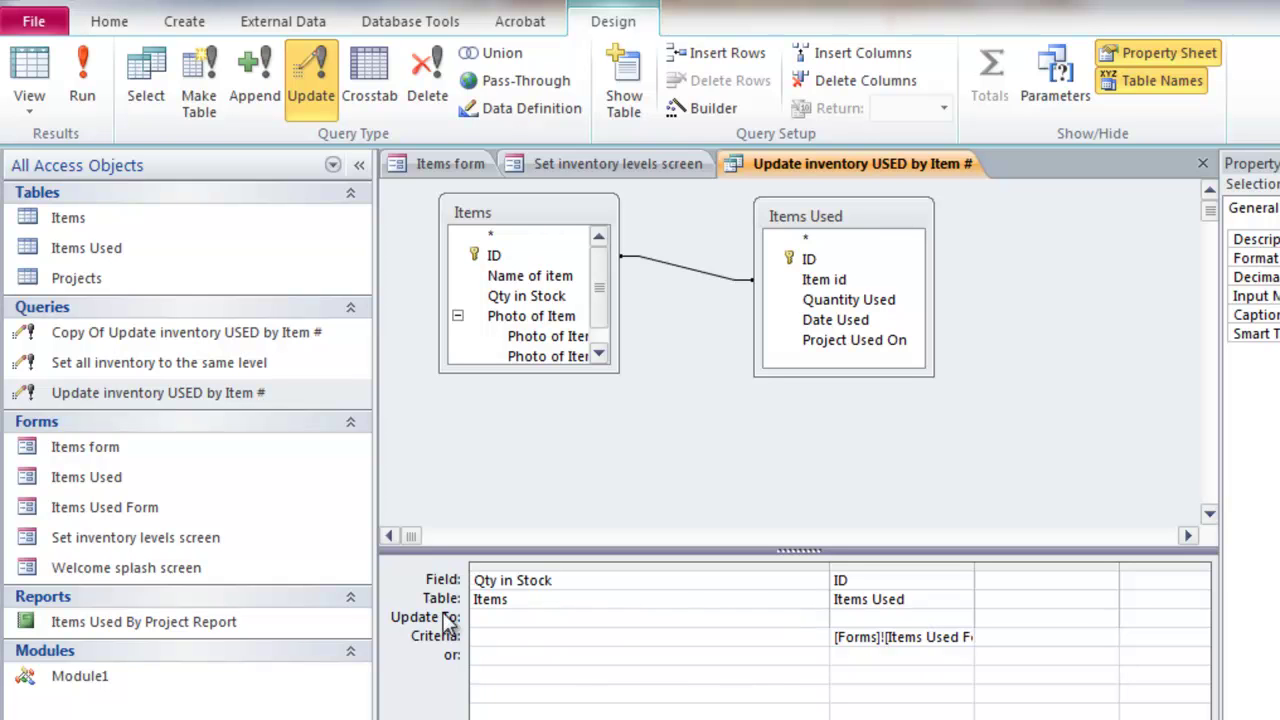
type("Item")
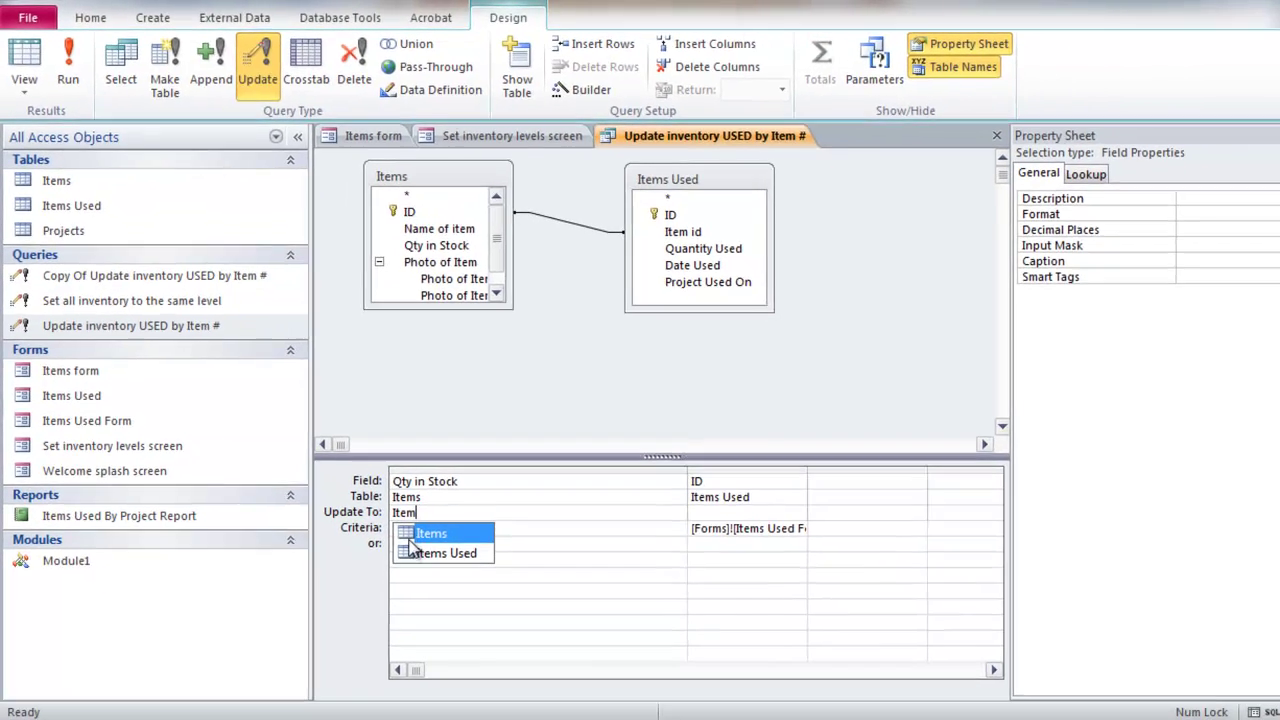
left_click(405, 531)
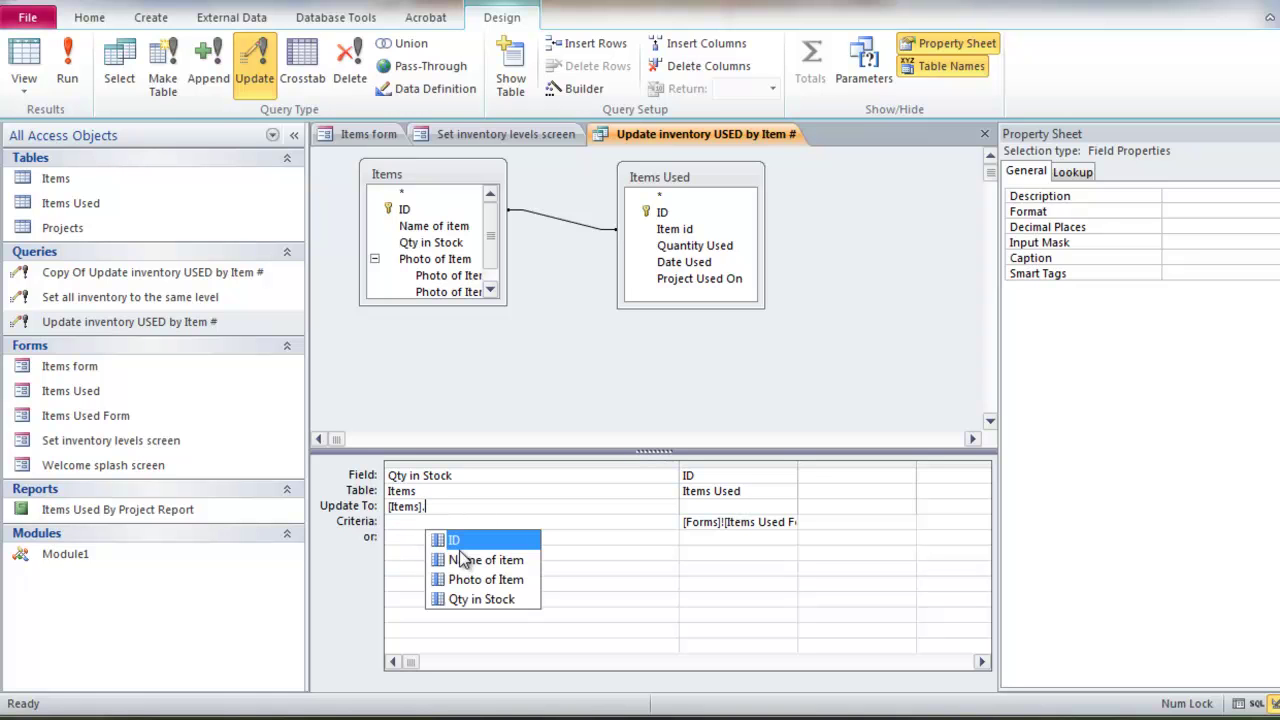
double_click(464, 601)
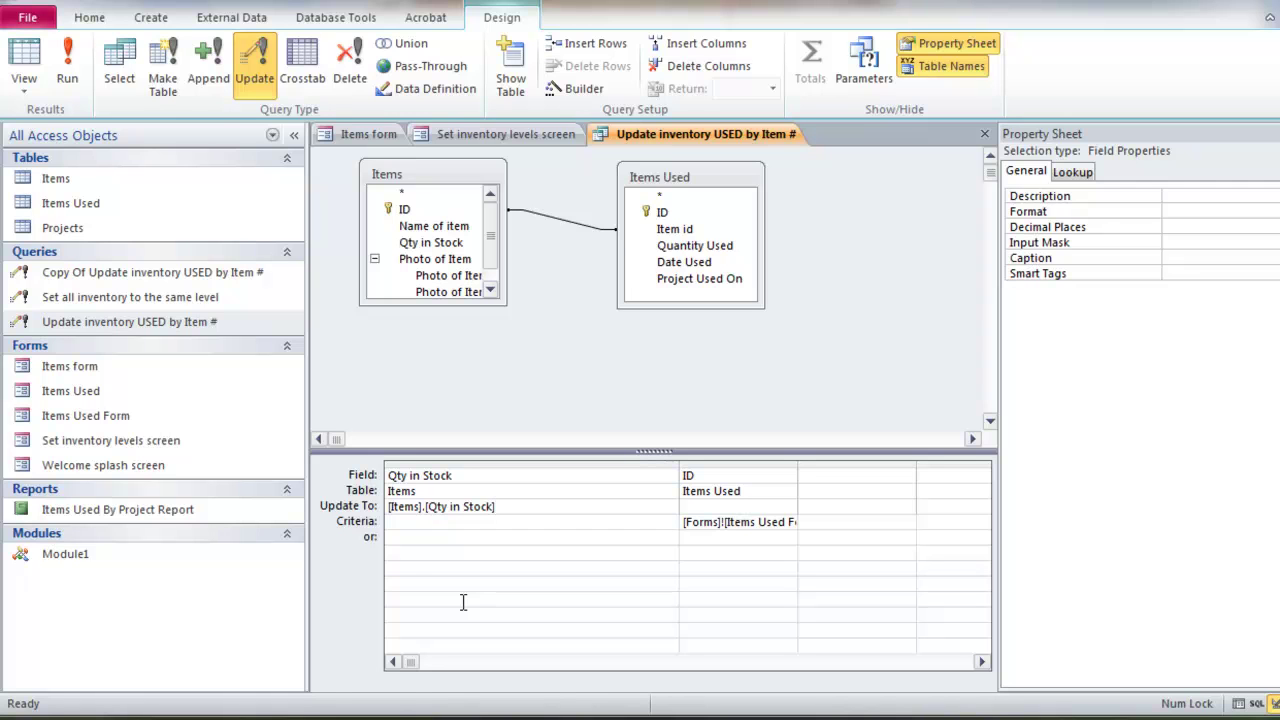
type("-item")
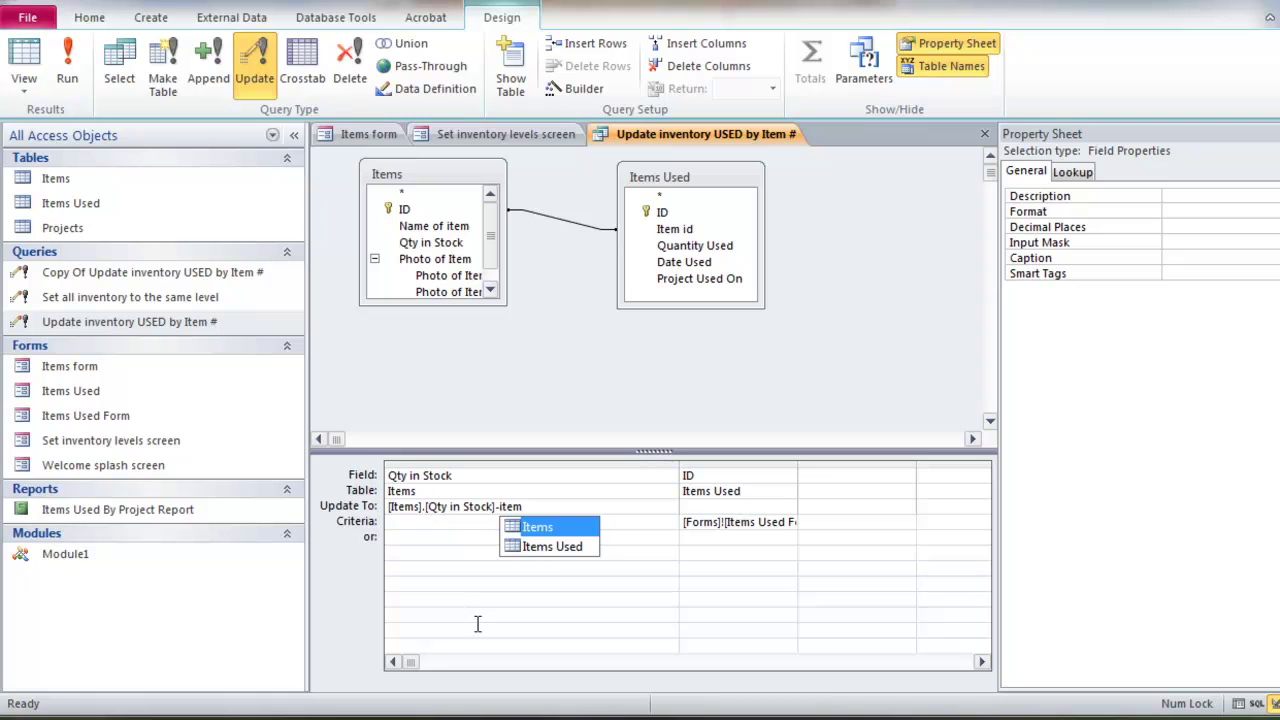
double_click(540, 547)
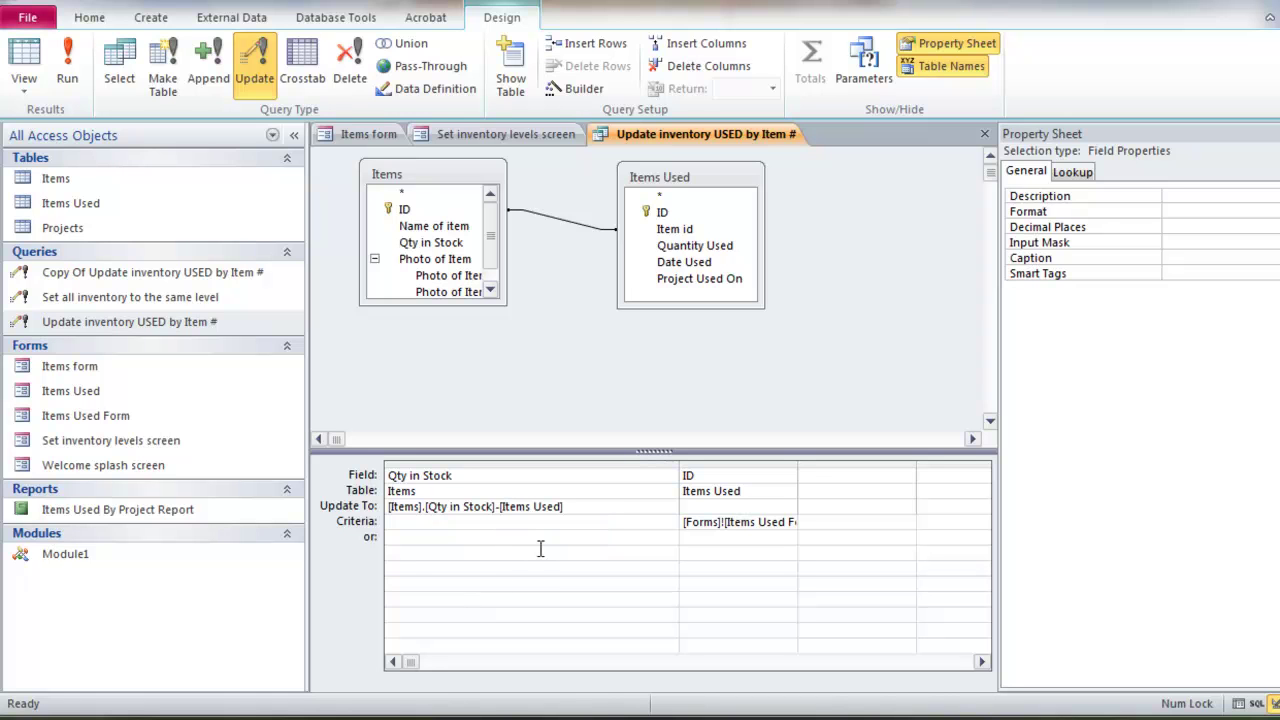
type(".")
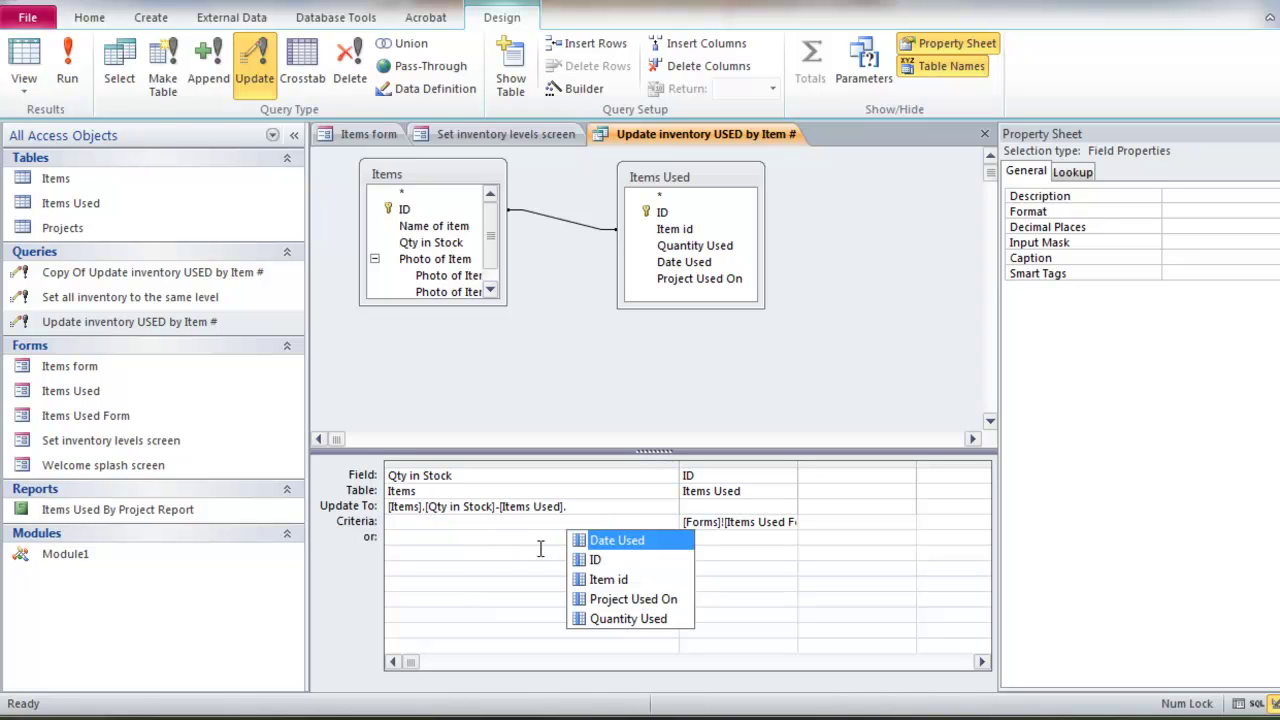
double_click(622, 619)
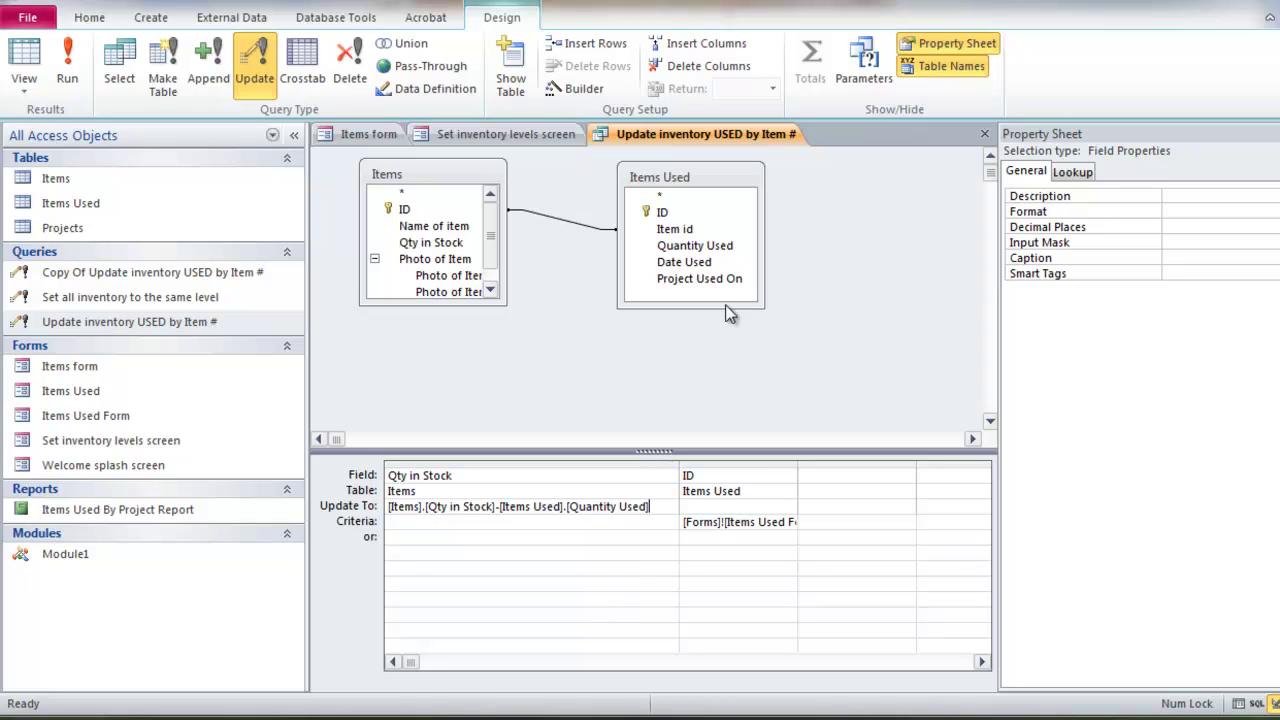
left_click(668, 246)
left_click_drag(797, 466, 952, 467)
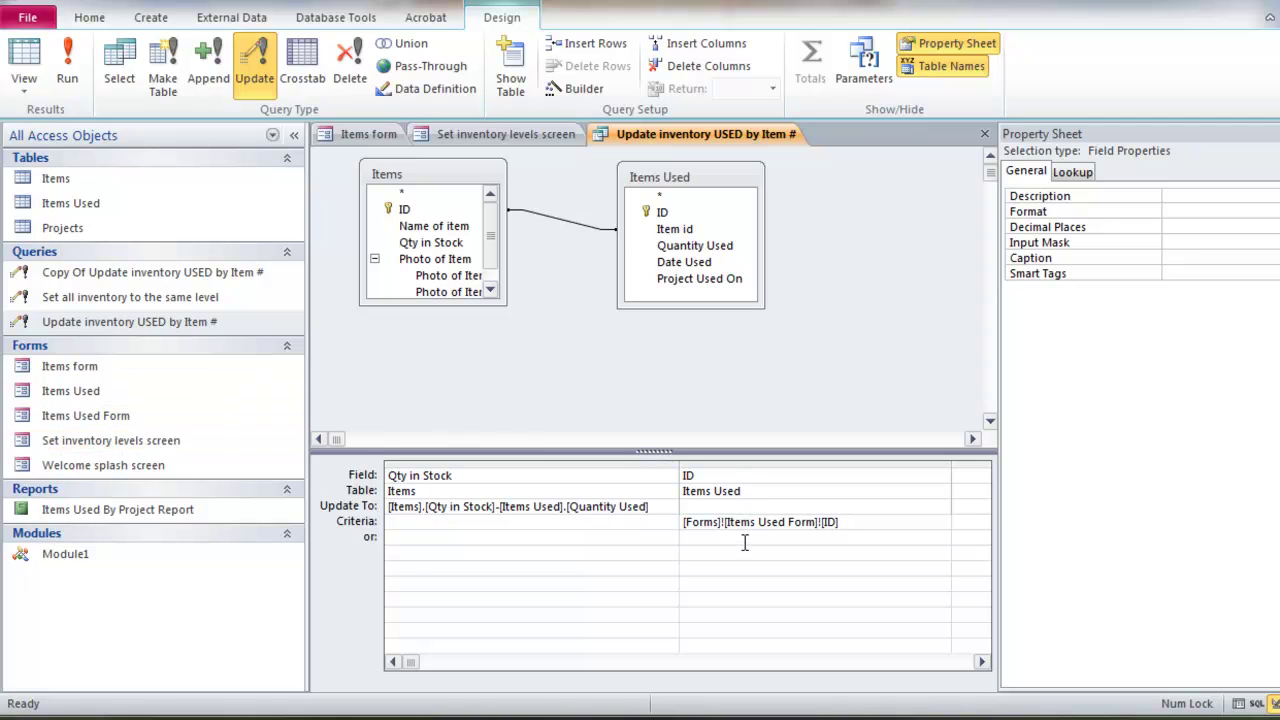
Step: Open the Items Used Form and fill a new record with item gasket 5 mil, quantity used 1111 and project Mission Hills Housing
double_click(80, 420)
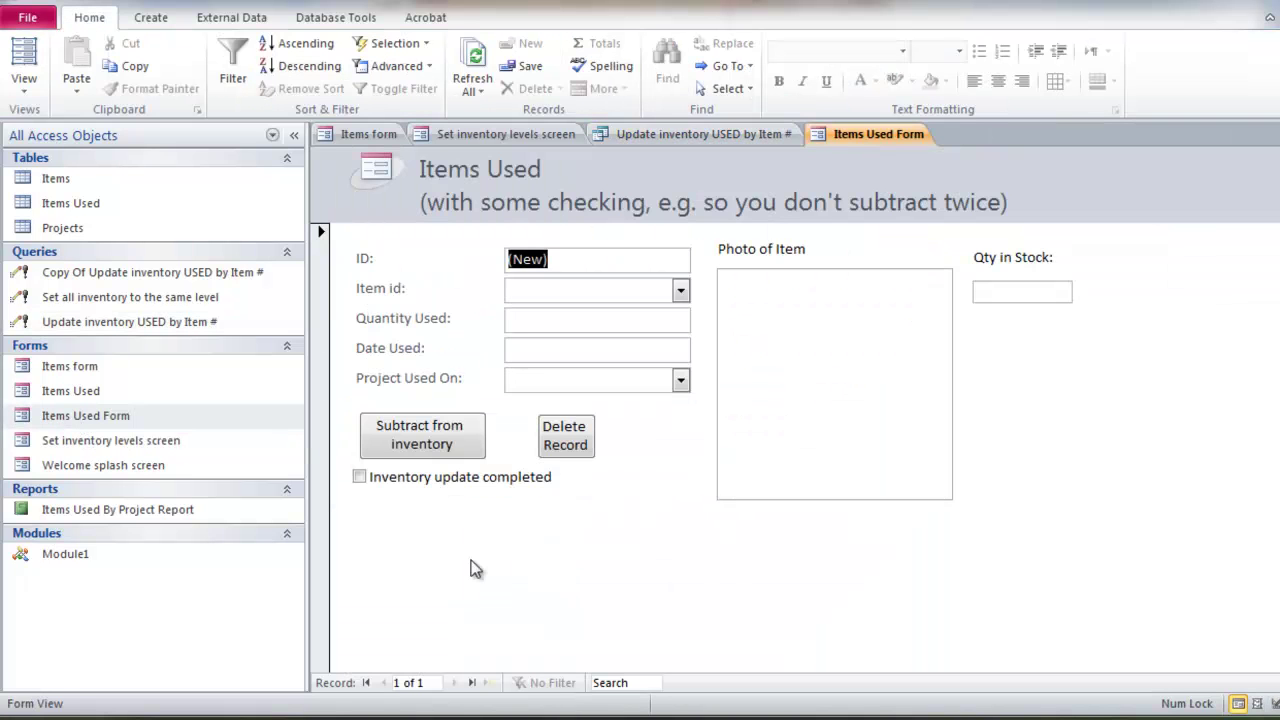
left_click(680, 290)
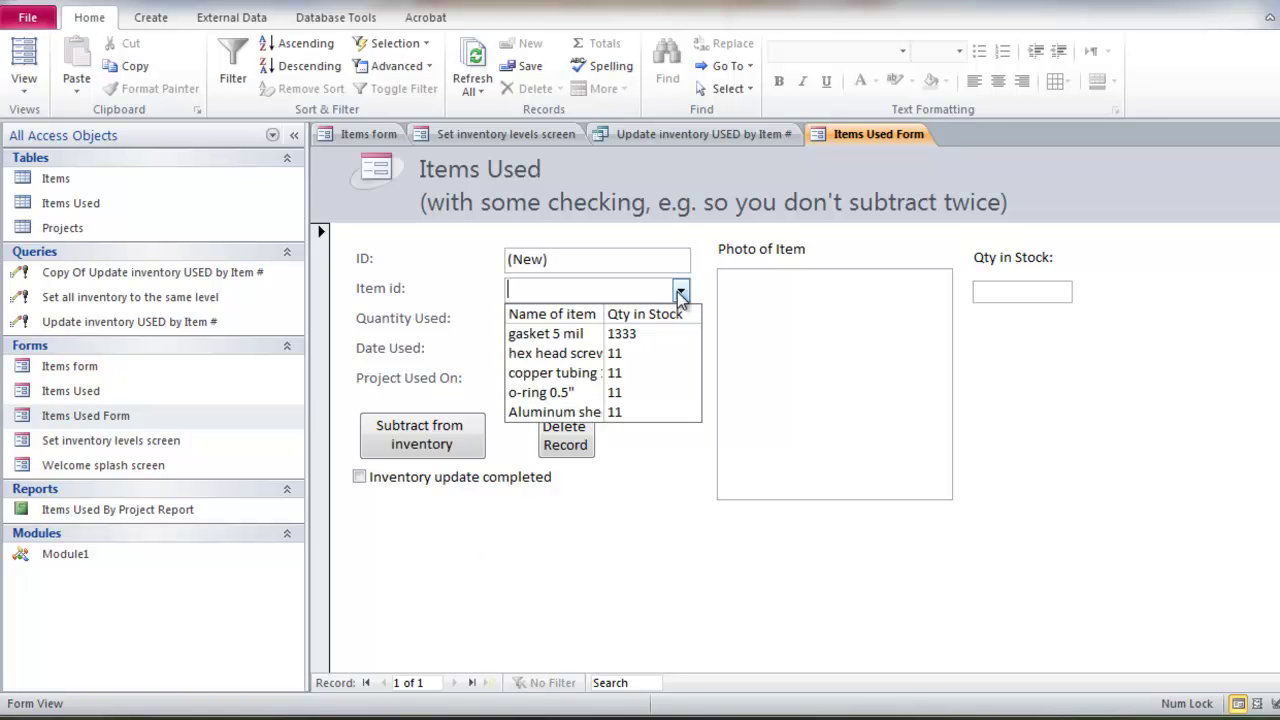
left_click(571, 336)
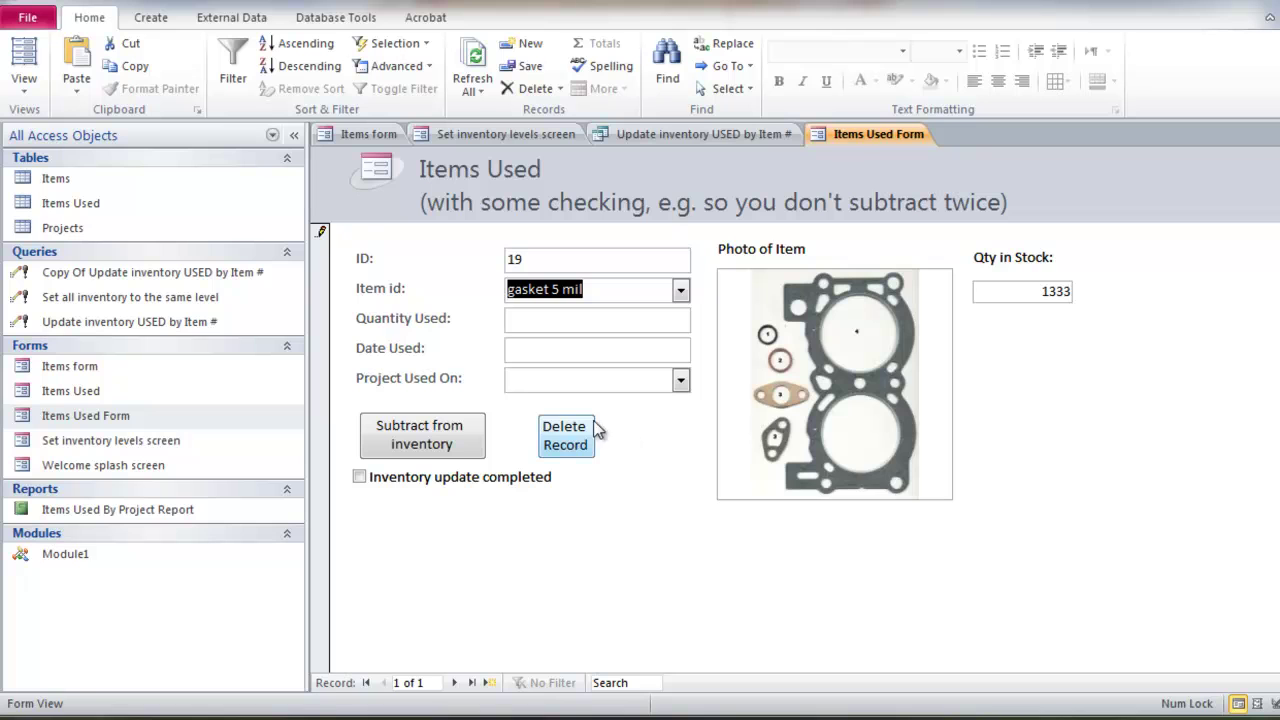
left_click(660, 321)
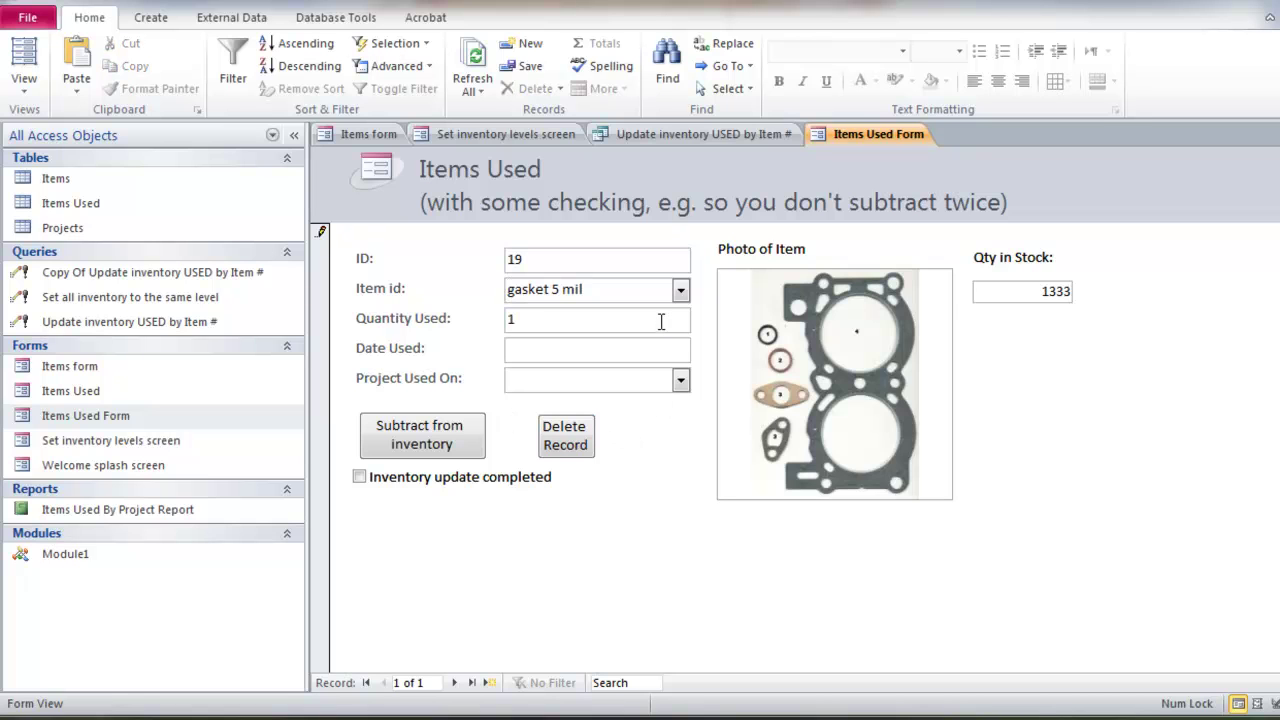
type("11111")
key("Tab")
left_click(680, 380)
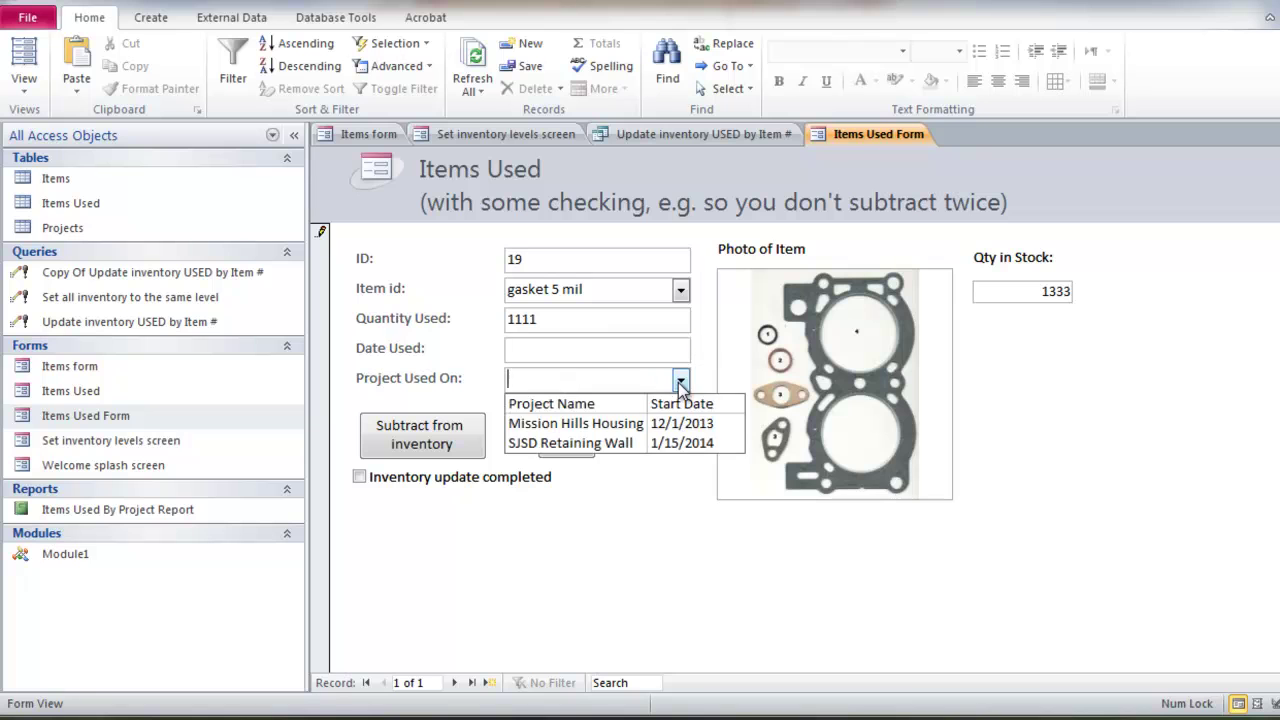
left_click(612, 427)
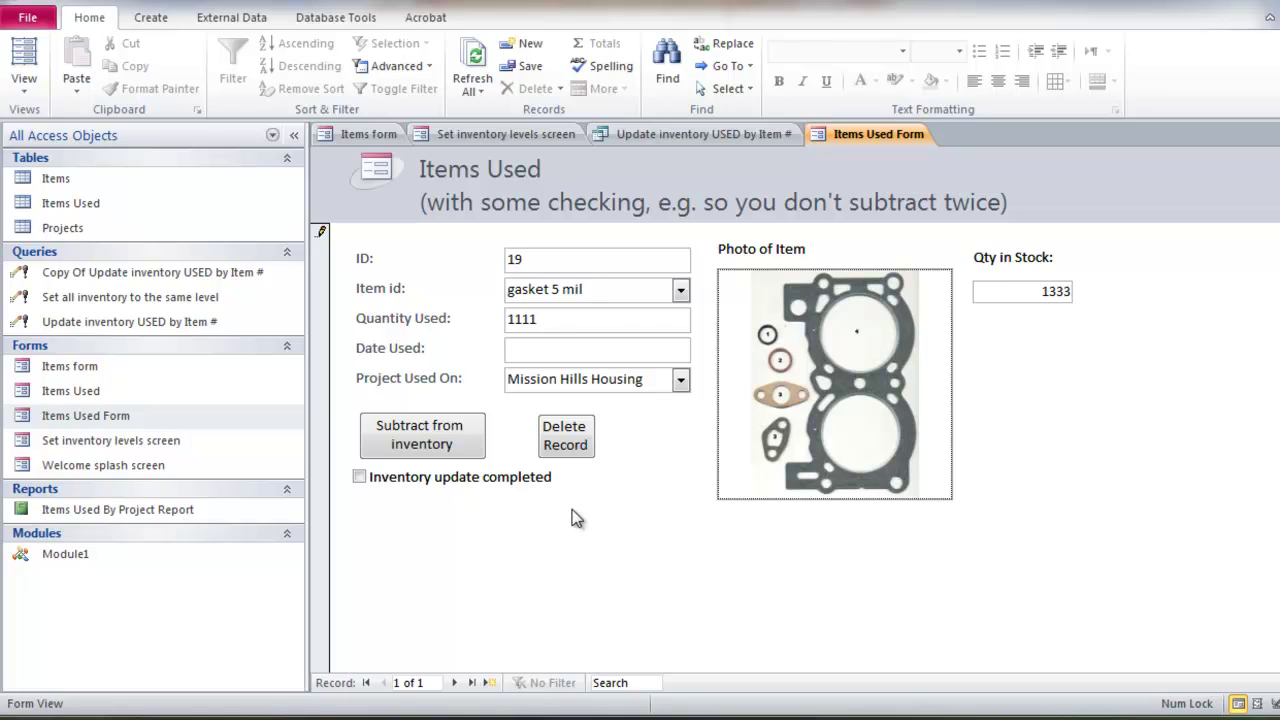
Step: Return to the Update inventory USED by Item # query and clear the ID column's criteria
left_click(673, 135)
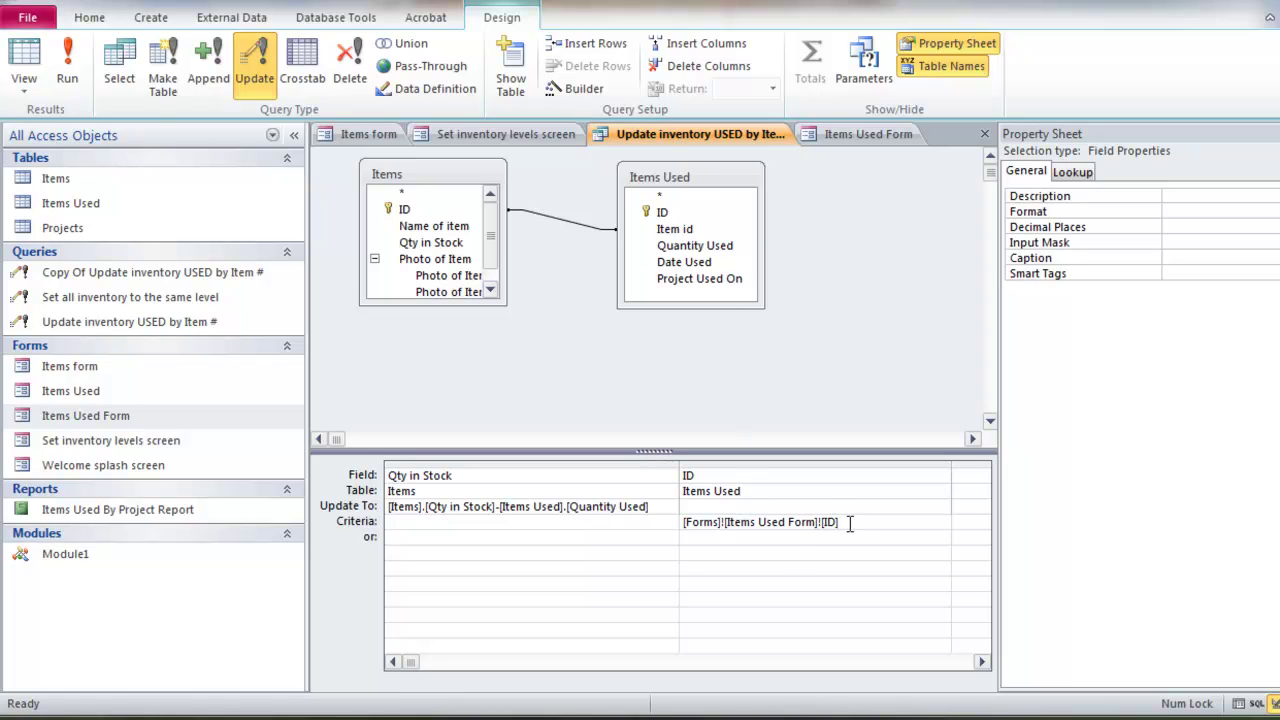
left_click_drag(850, 522, 668, 530)
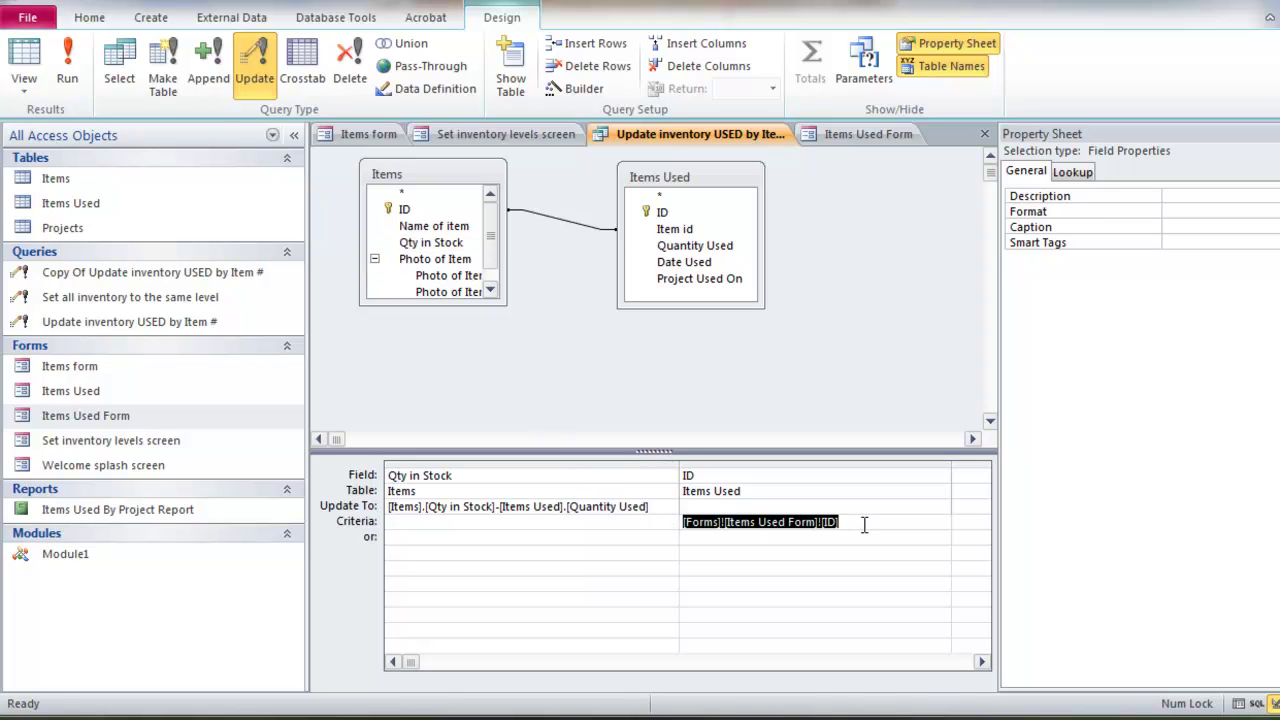
key("Delete")
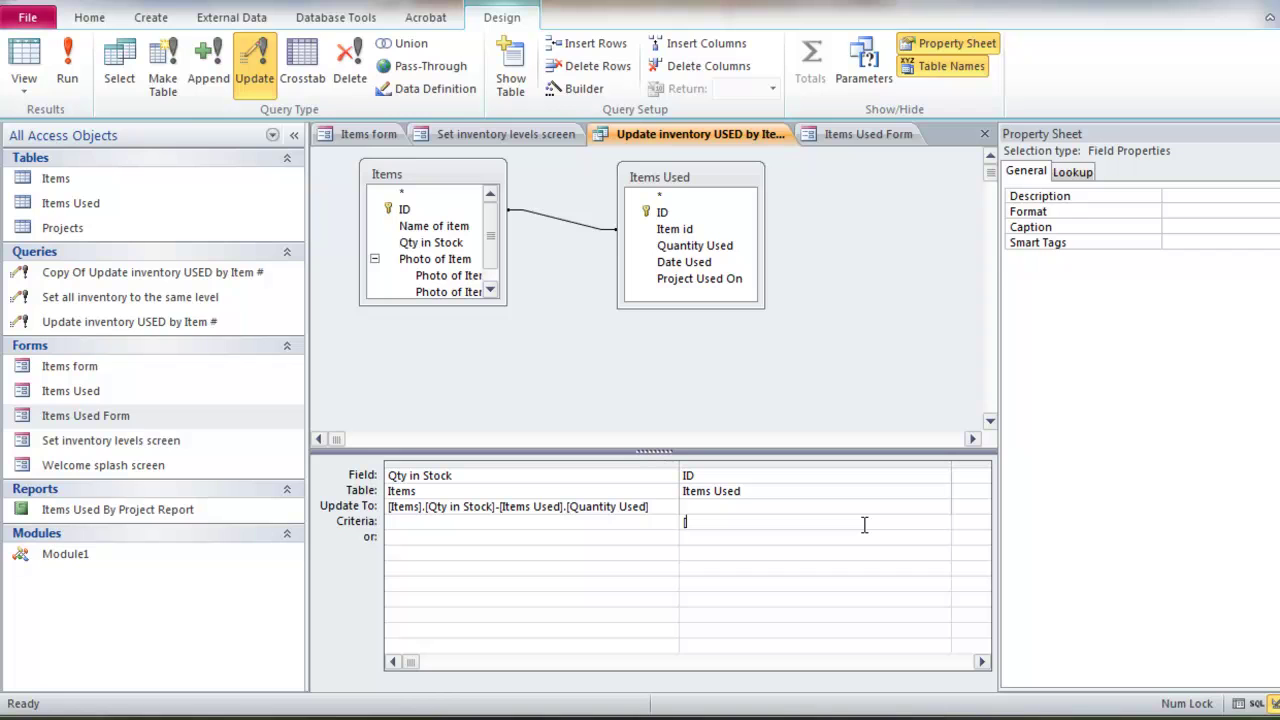
type("[Enter item id")
key("BackSpace")
key("BackSpace")
key("BackSpace")
key("BackSpace")
key("BackSpace")
key("BackSpace")
key("BackSpace")
key("BackSpace")
key("BackSpace")
key("BackSpace")
key("BackSpace")
key("BackSpace")
key("BackSpace")
key("BackSpace")
Step: Set the ID column's criteria to [Forms]![Items Used Form]![ID], choosing each part from the suggestions
type("form")
key("BackSpace")
key("BackSpace")
key("BackSpace")
type("orm")
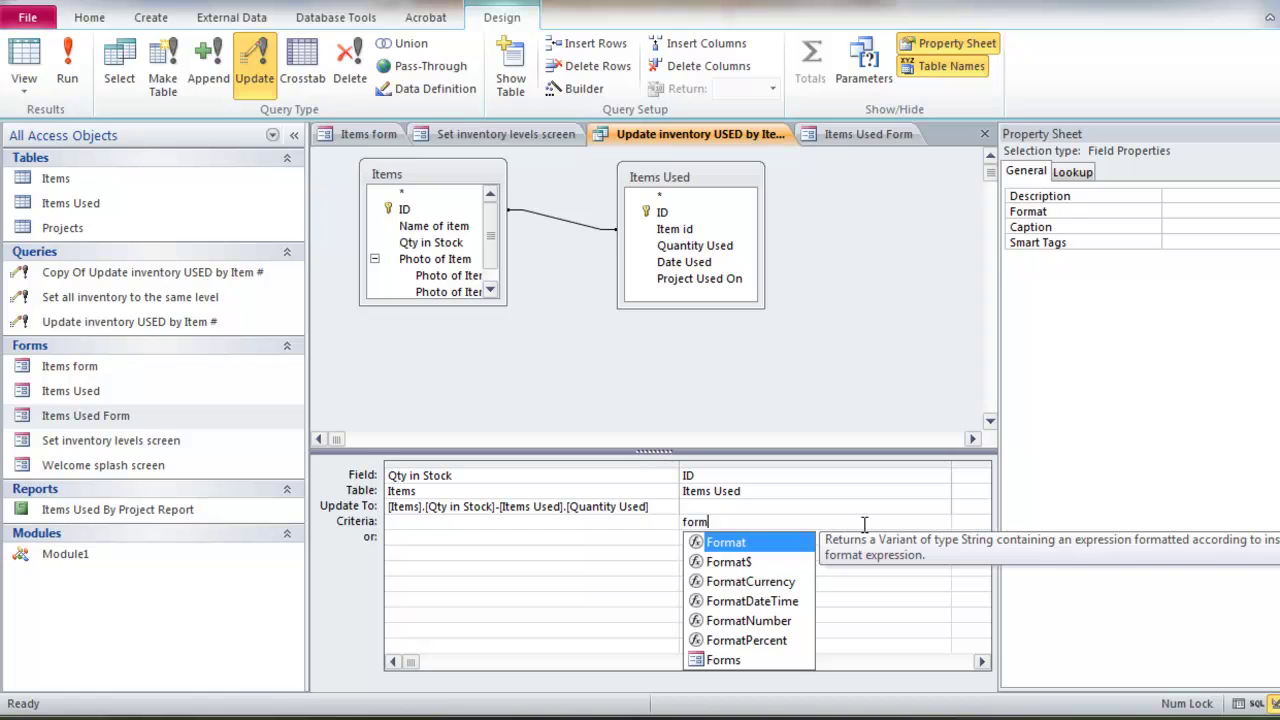
double_click(718, 660)
type("!")
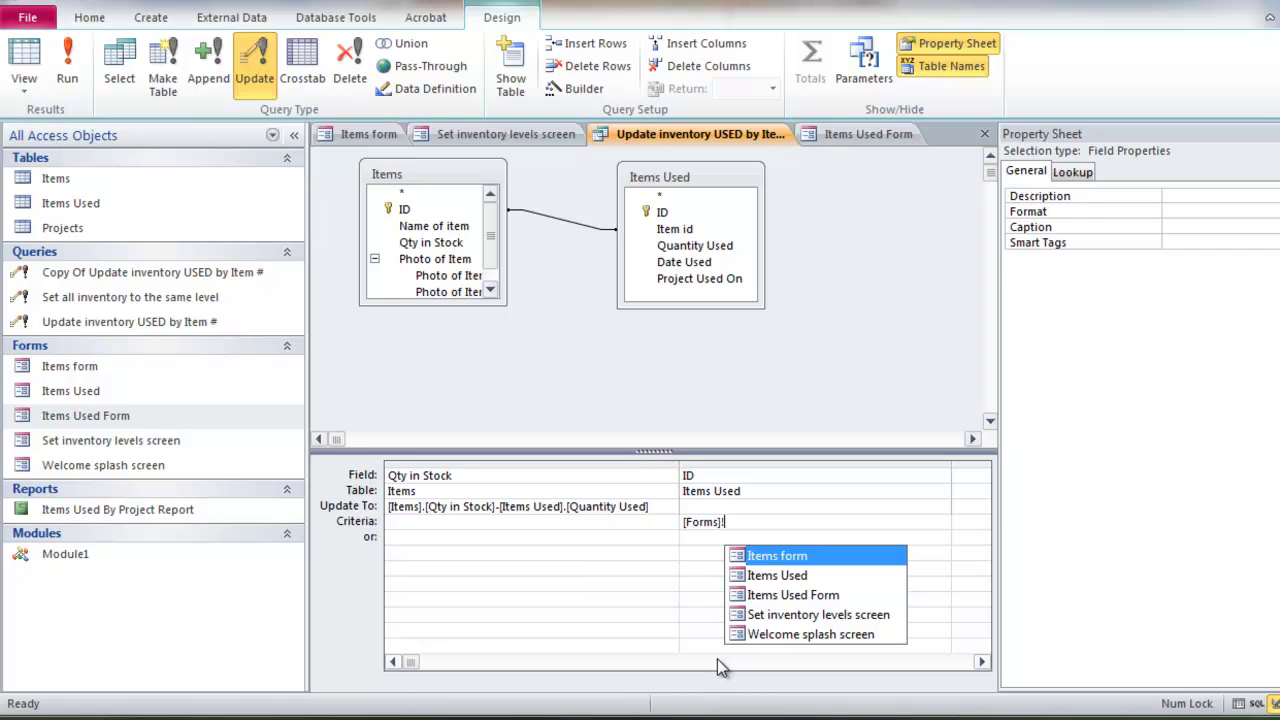
double_click(758, 596)
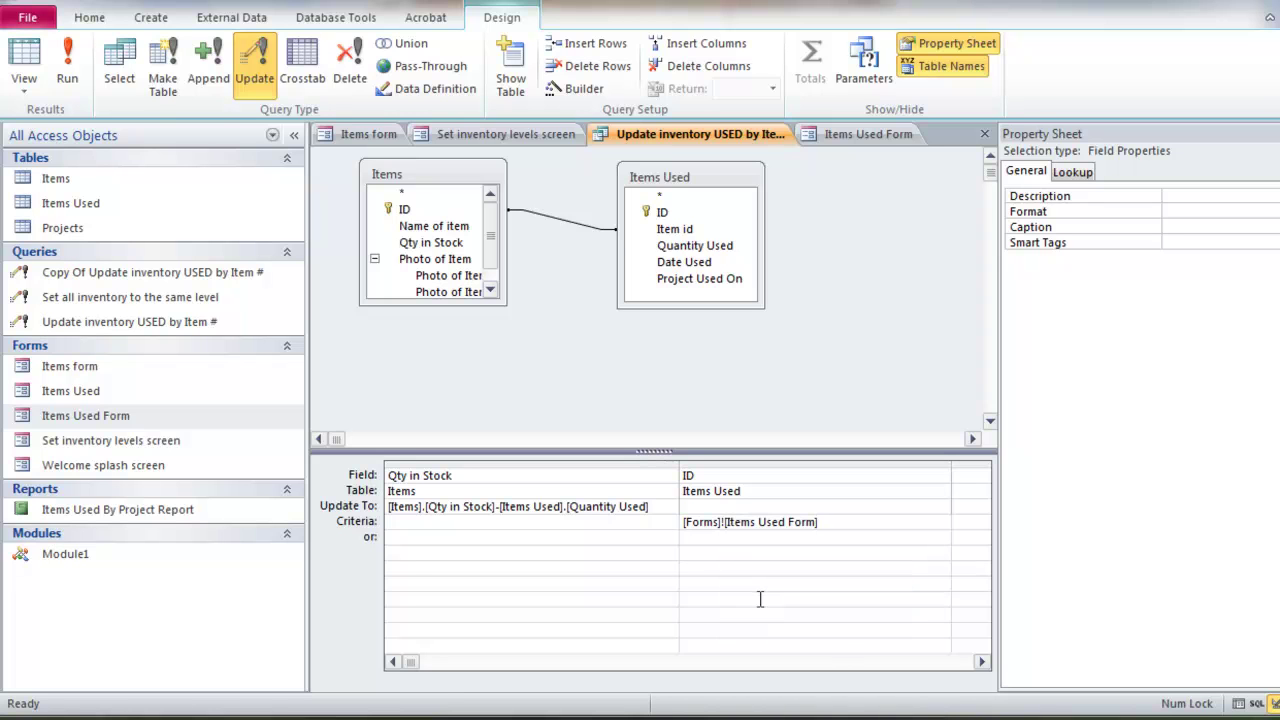
type("!")
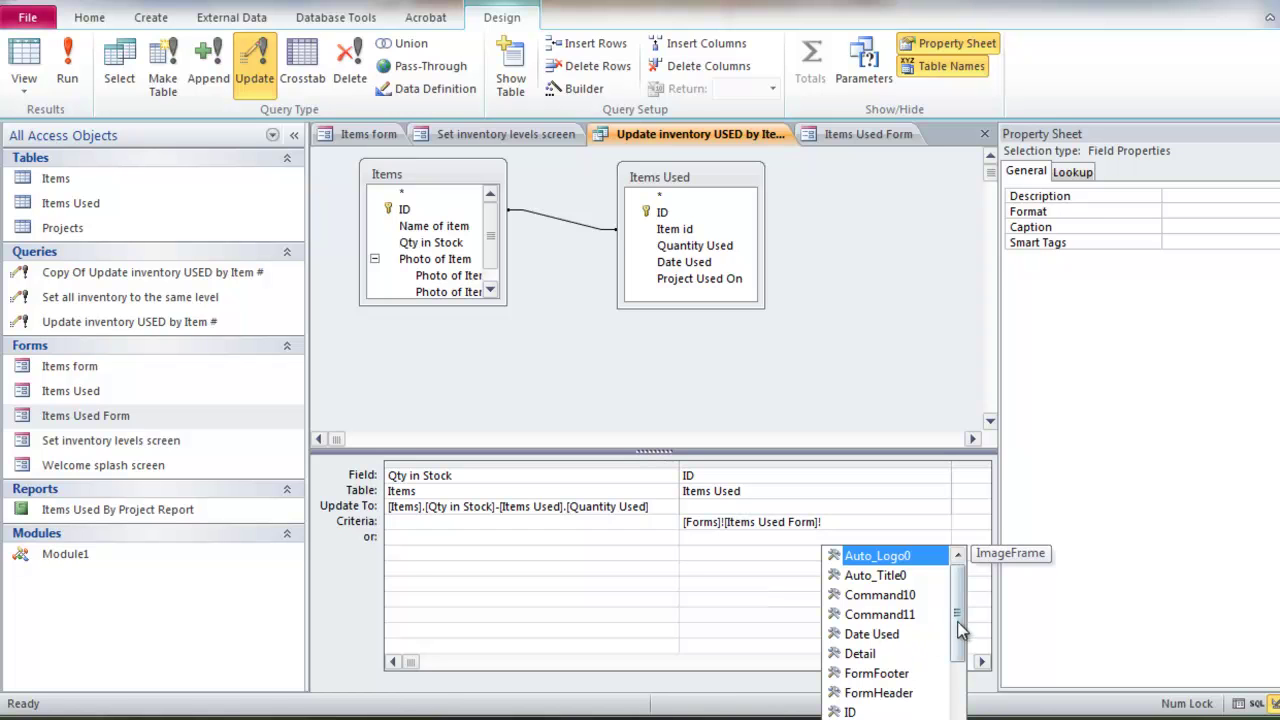
left_click_drag(957, 625, 960, 655)
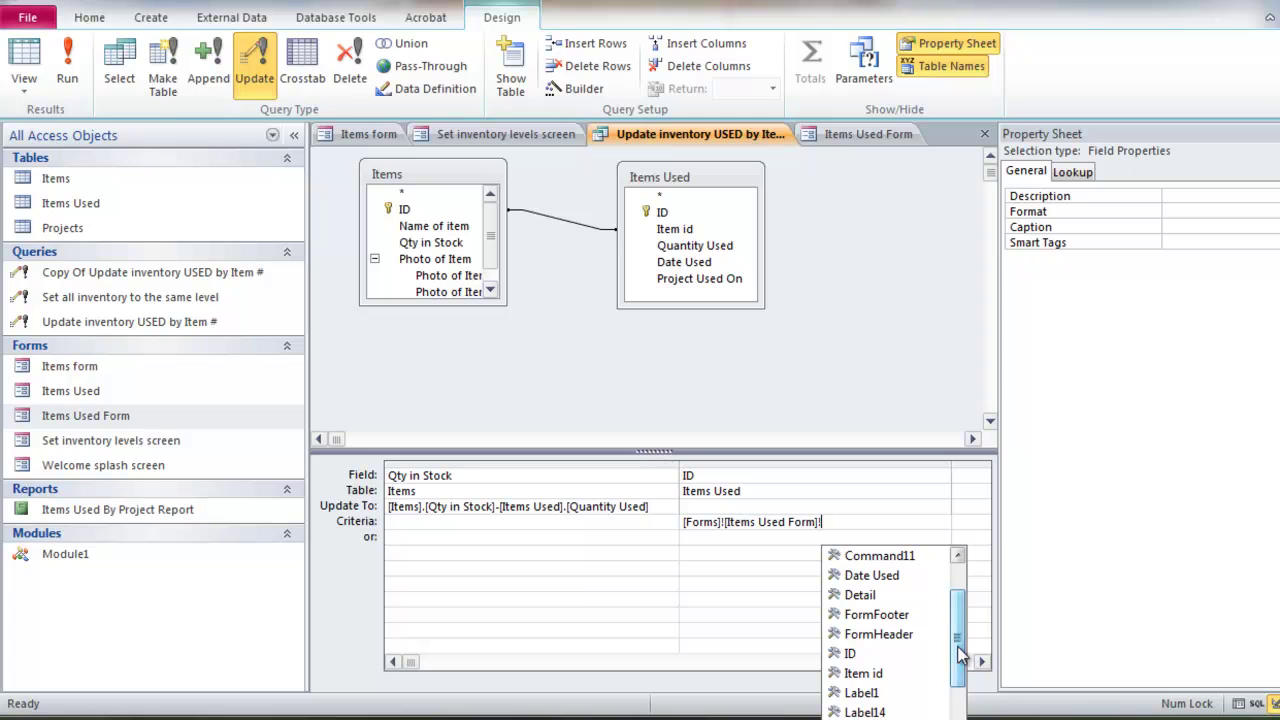
left_click(856, 658)
left_click_drag(957, 640, 957, 710)
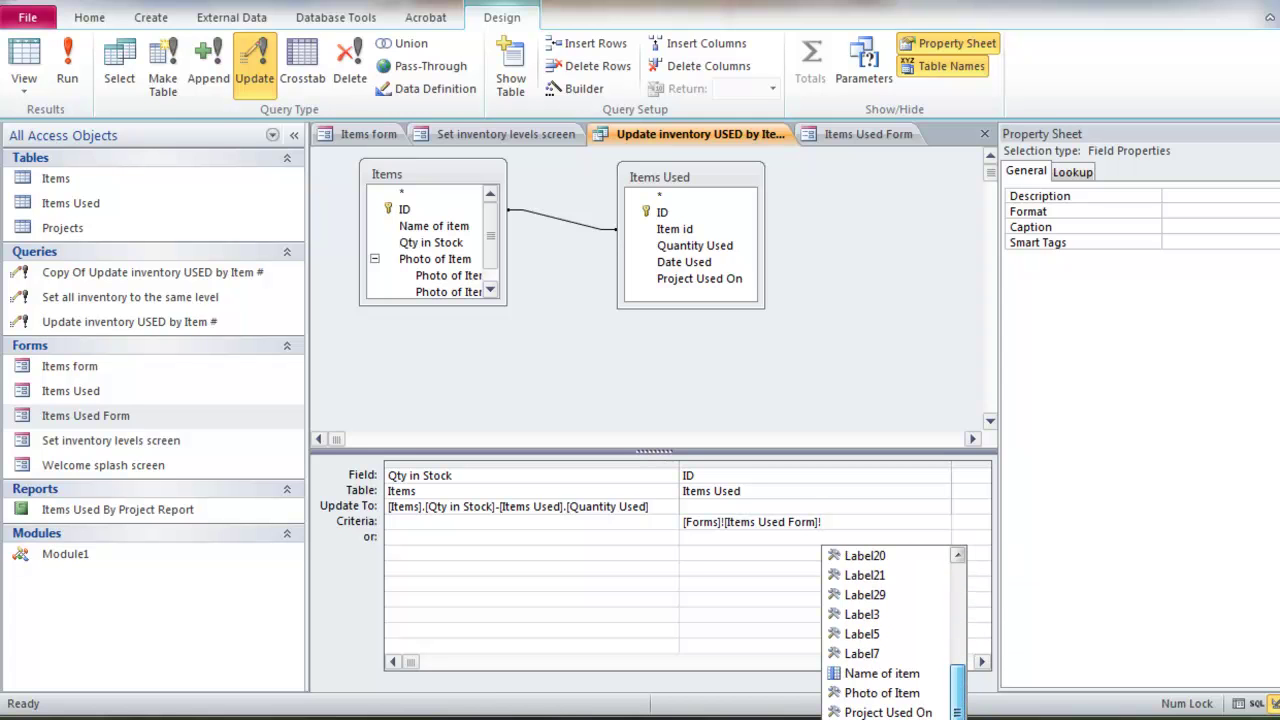
scroll(890, 630, "up", 6)
double_click(857, 674)
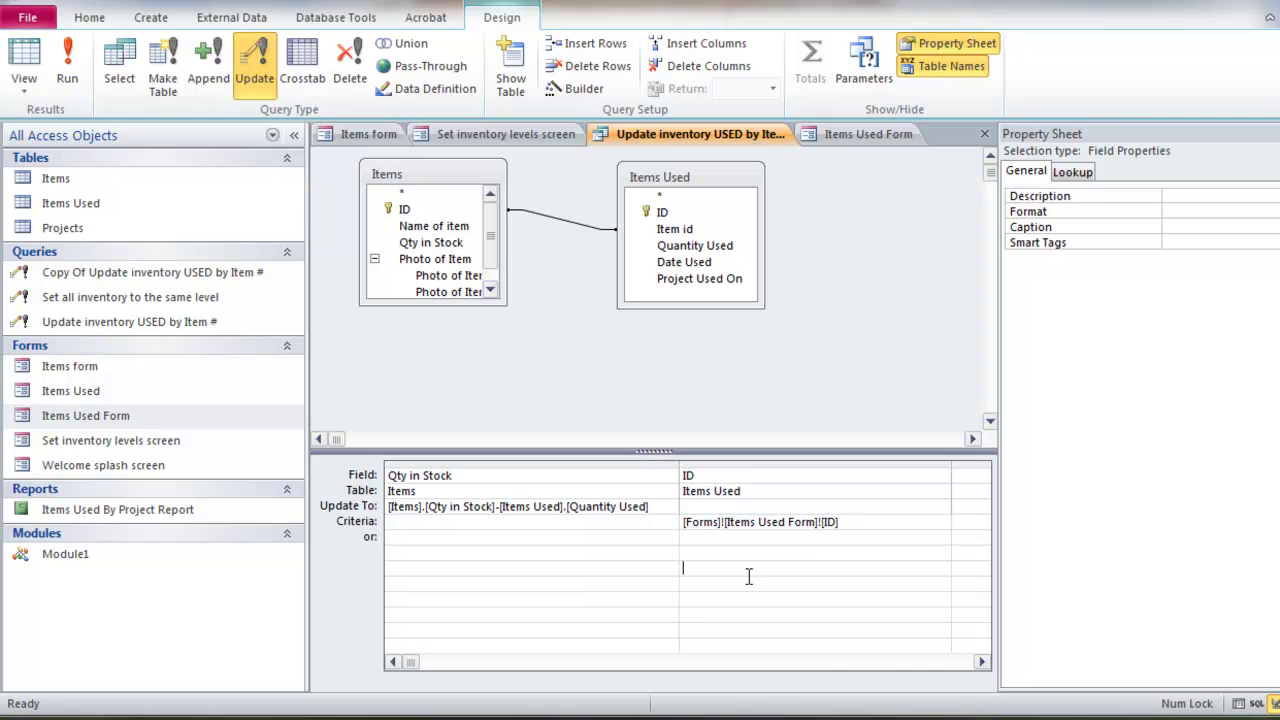
Step: Check the record's ID on the Items Used Form and try to run the update query for it, accepting the update
left_click(832, 134)
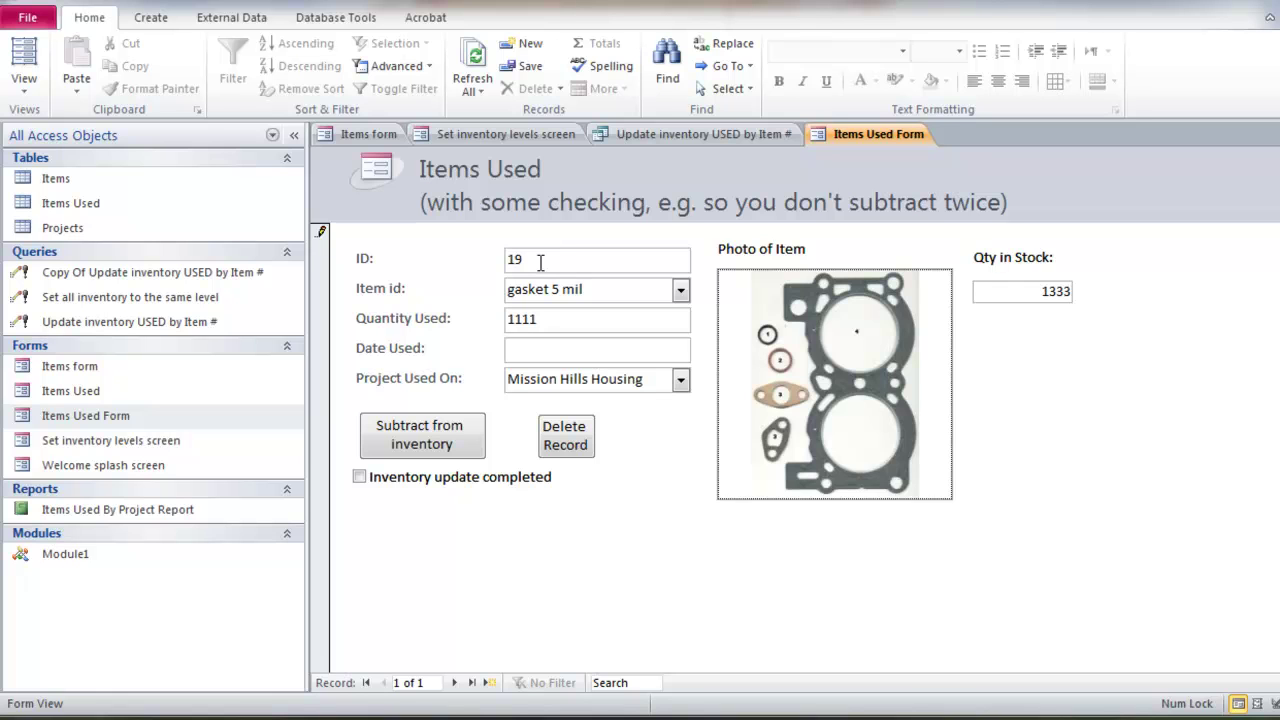
left_click(672, 136)
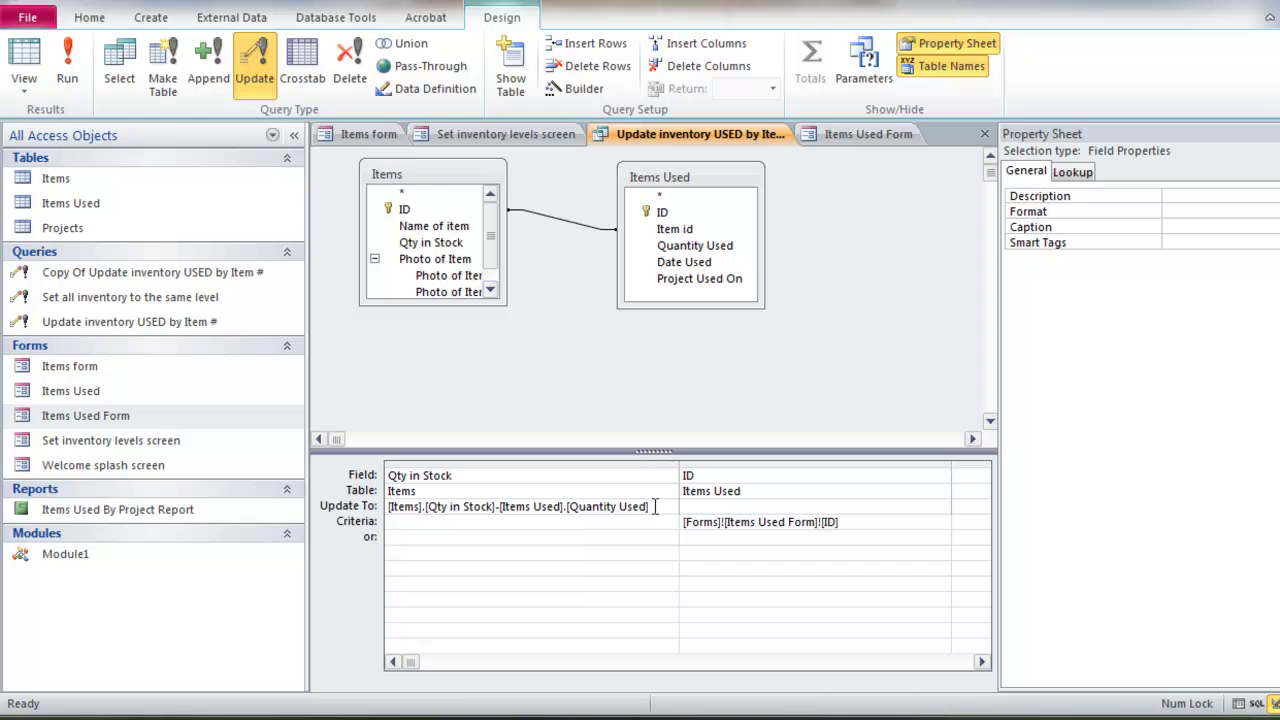
left_click(67, 70)
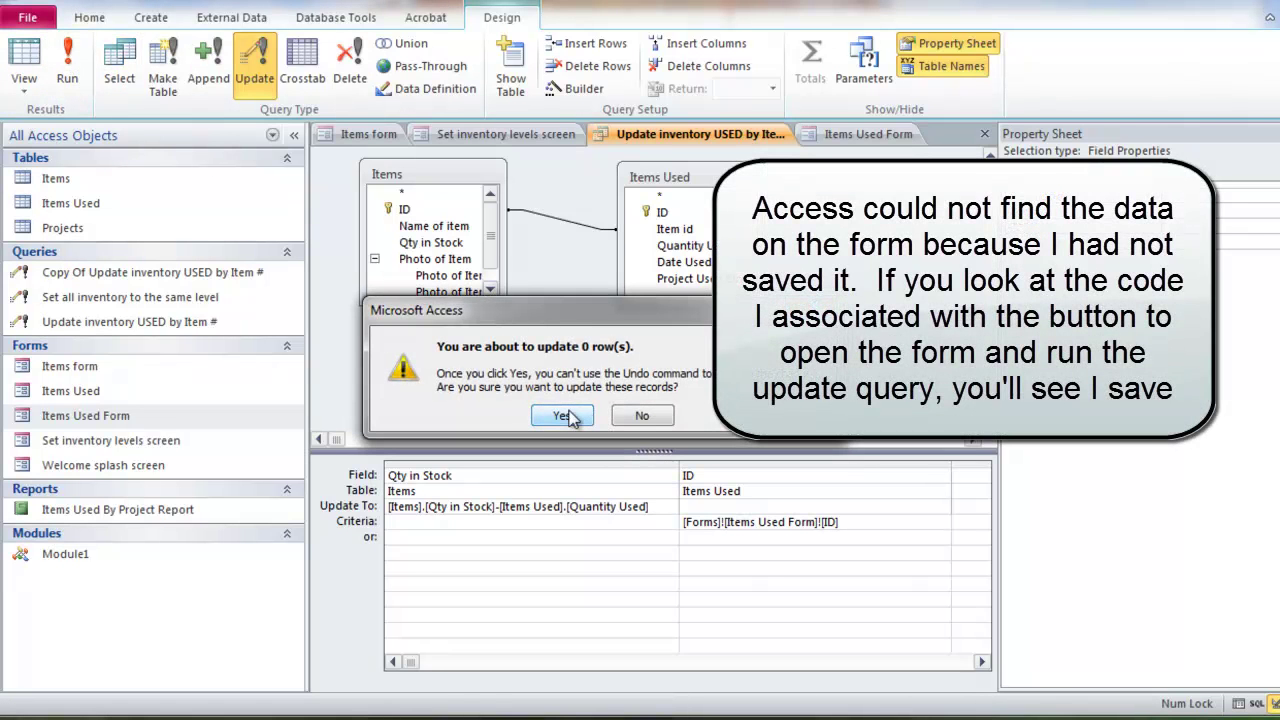
left_click(565, 416)
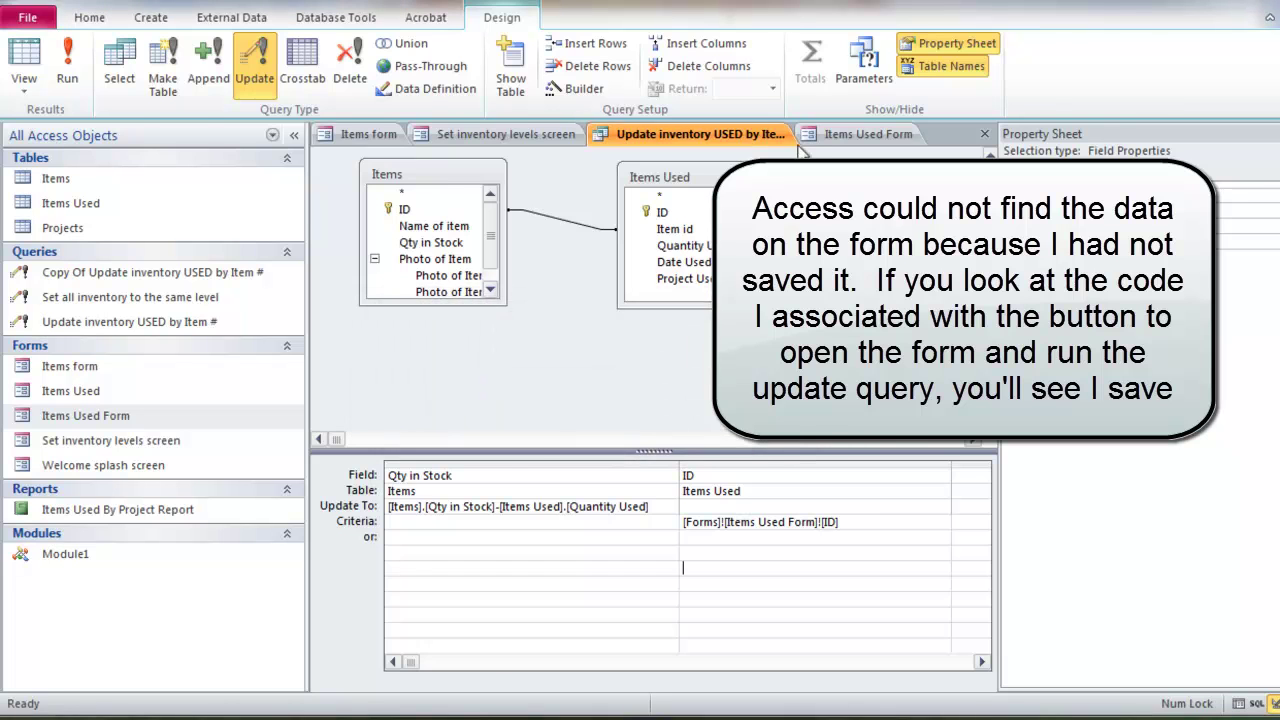
Step: Save the gasket 5 mil record in the Items Used Form by moving to the next record and back
left_click(862, 134)
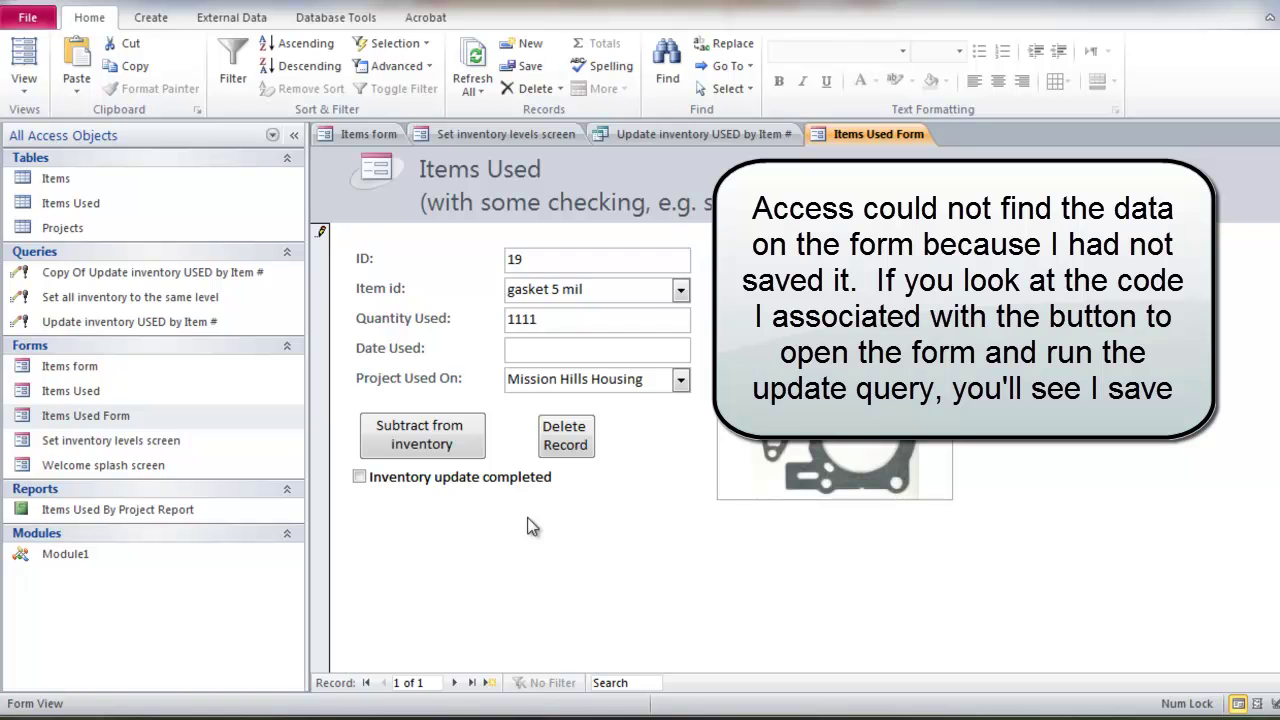
left_click(454, 682)
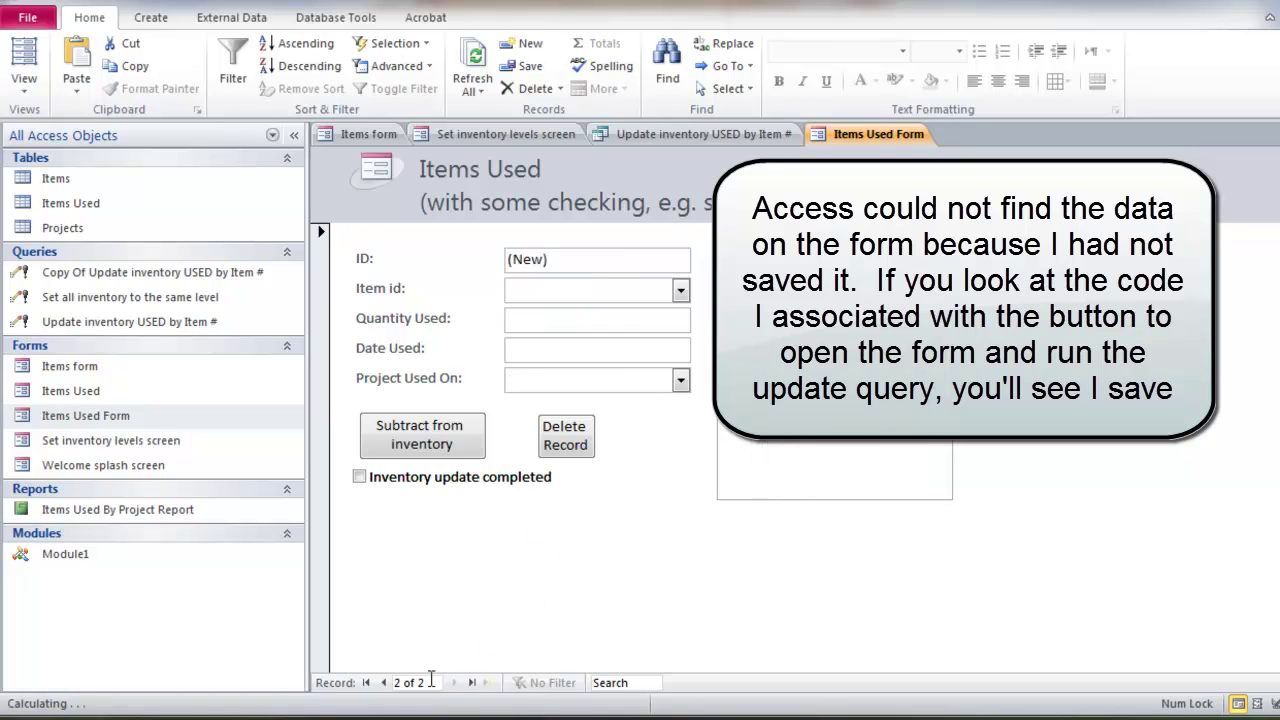
left_click(384, 682)
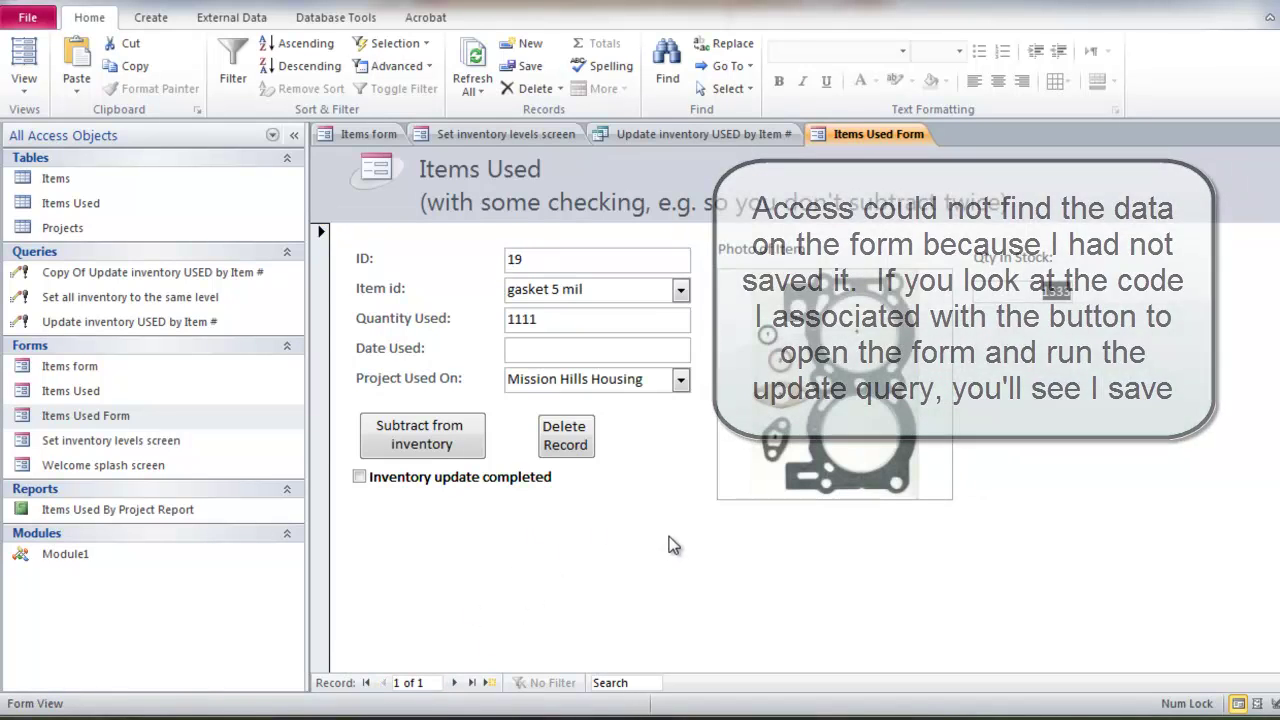
Step: Run the Update inventory USED by Item # query for the saved gasket 5 mil record and accept the row update
left_click(637, 140)
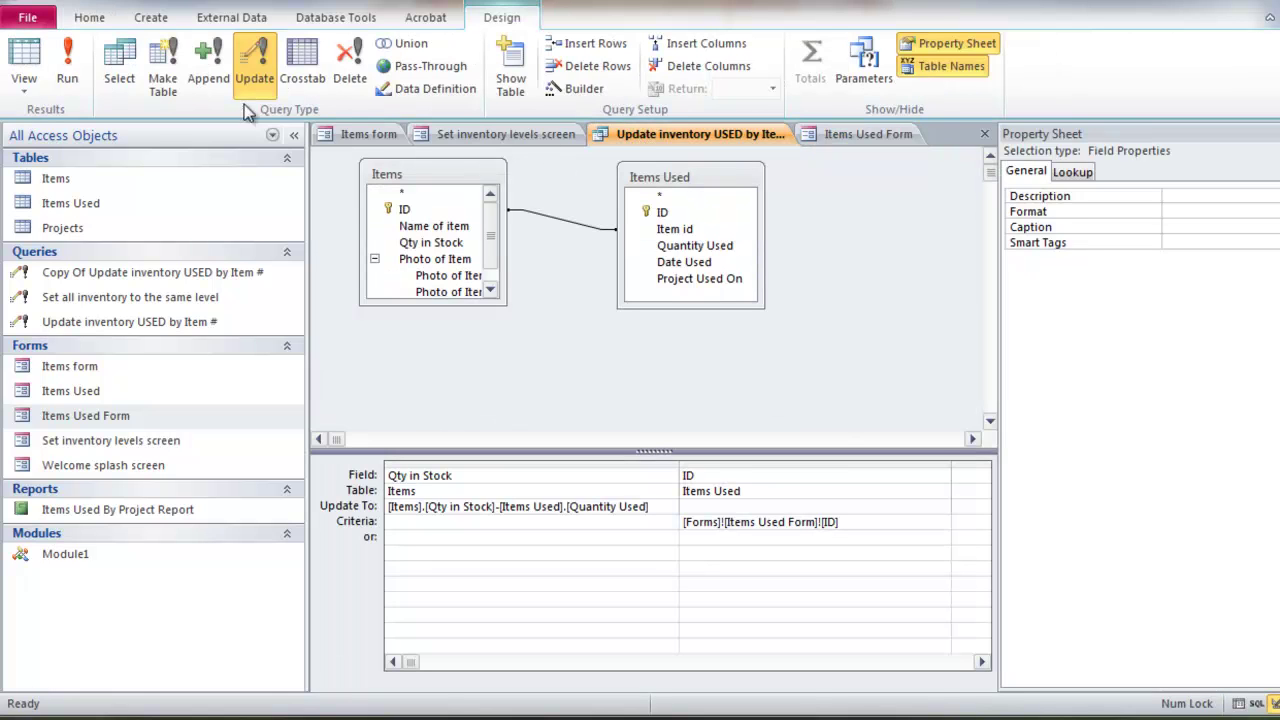
left_click(64, 62)
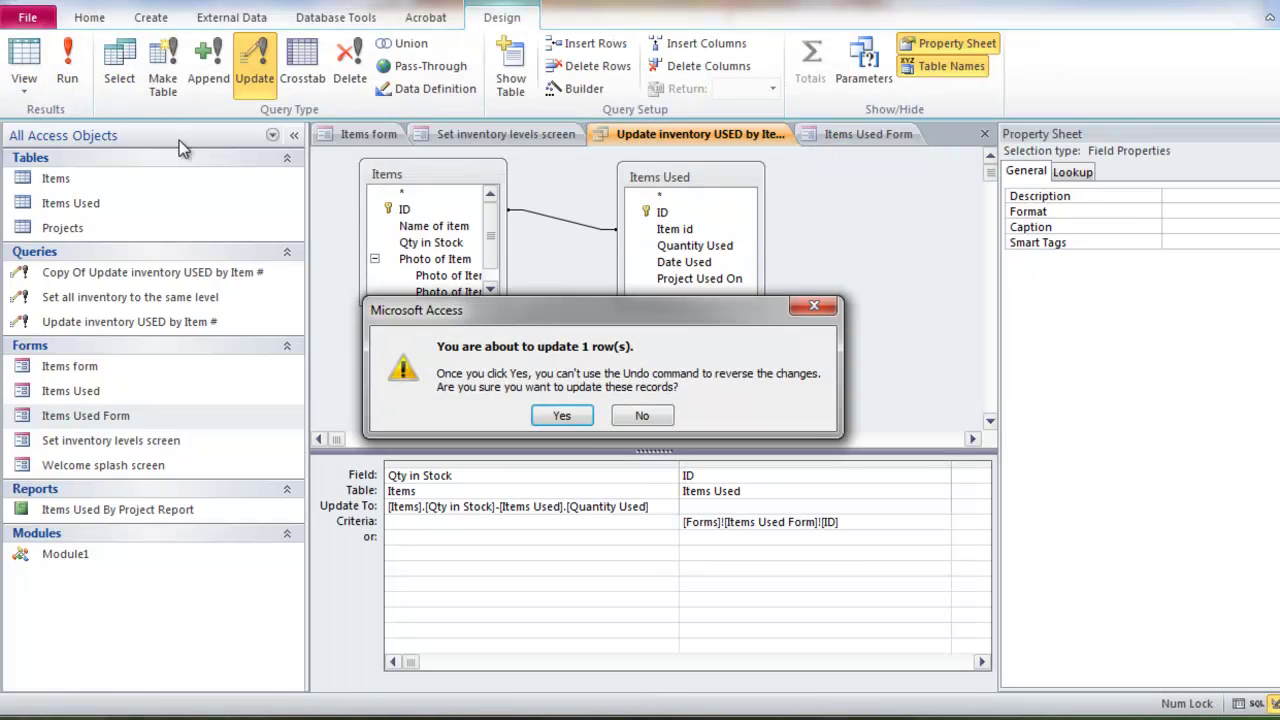
left_click(565, 418)
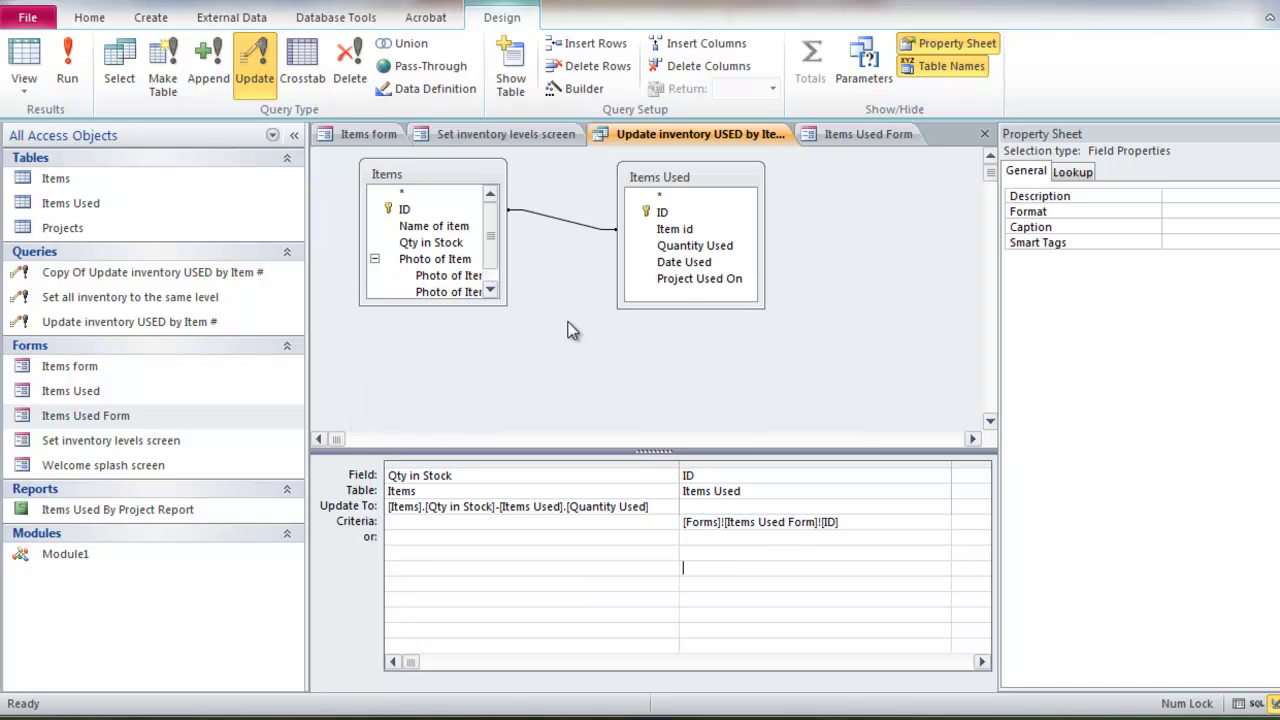
Step: Check the gasket 5 mil stock quantity on the Items form and the Items Used Form, and return to the update query's design
left_click(367, 137)
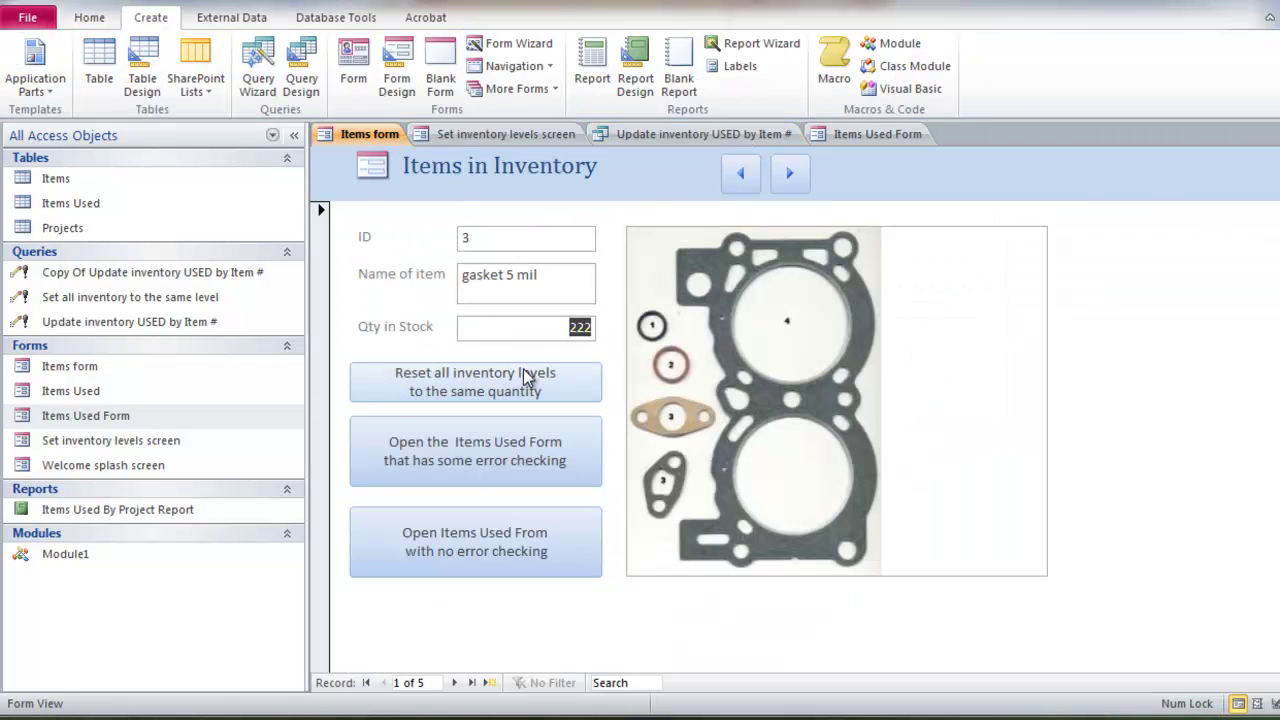
left_click(582, 326)
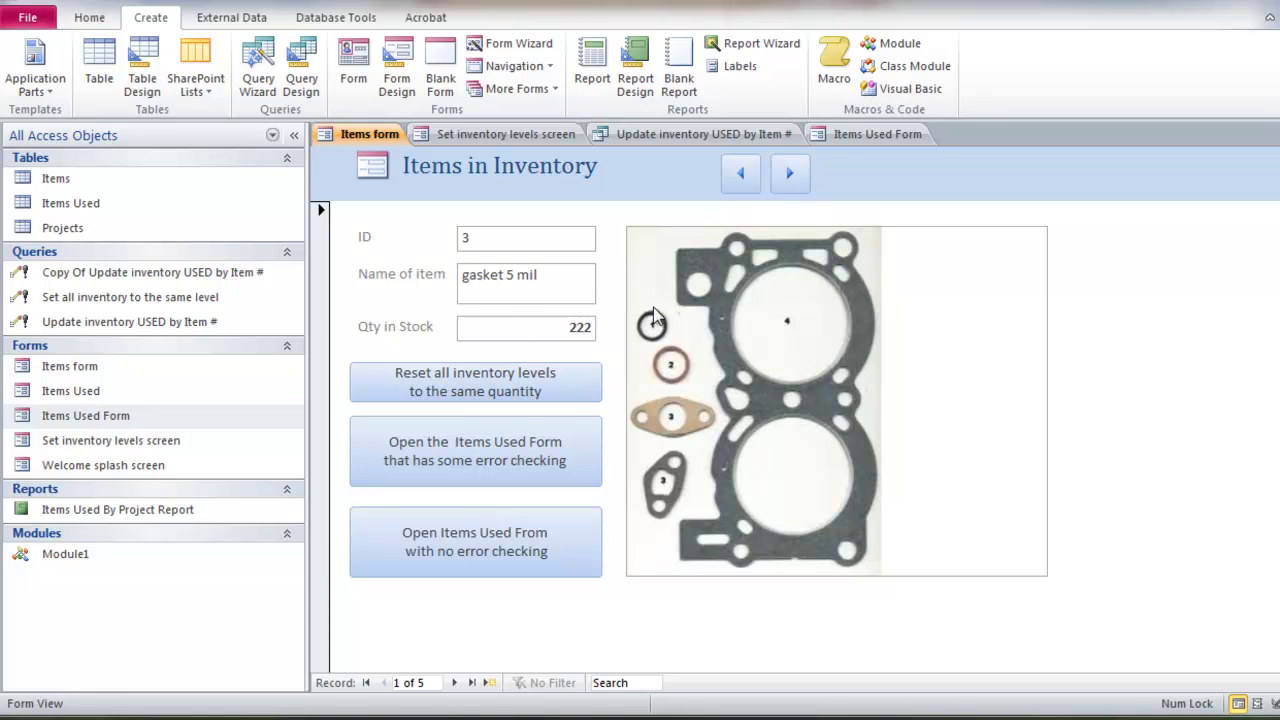
left_click(844, 133)
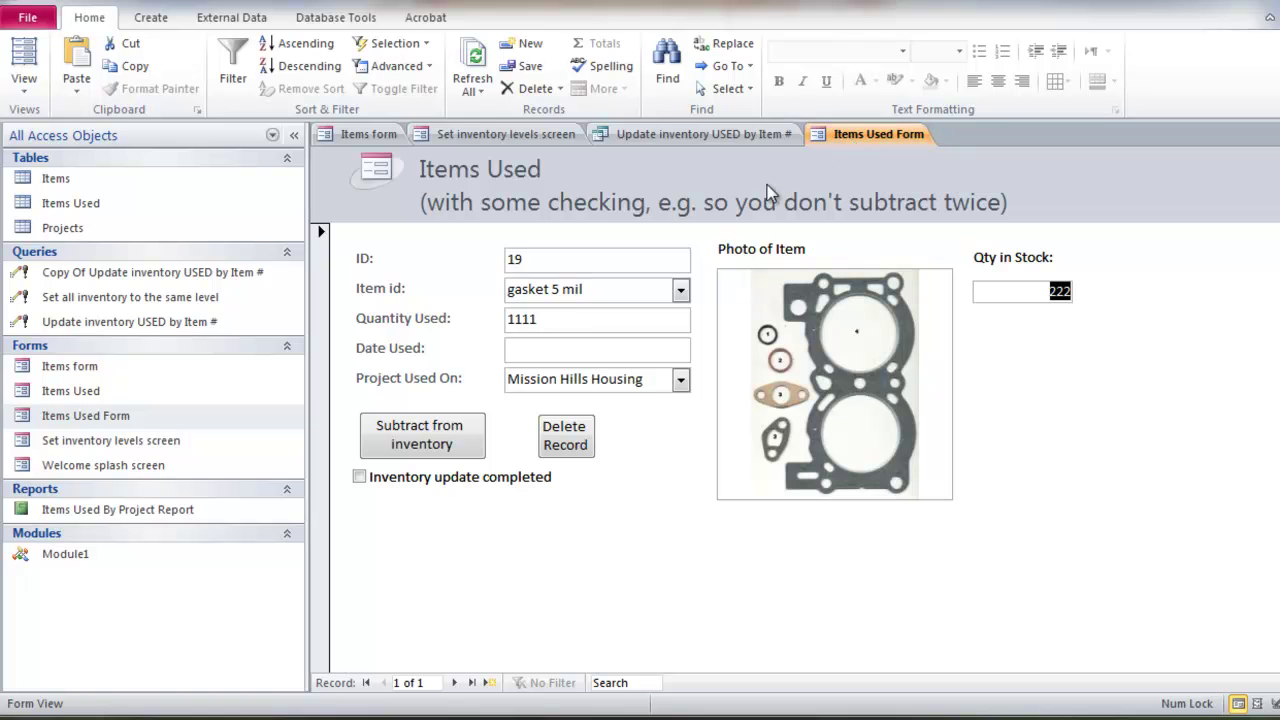
left_click(375, 134)
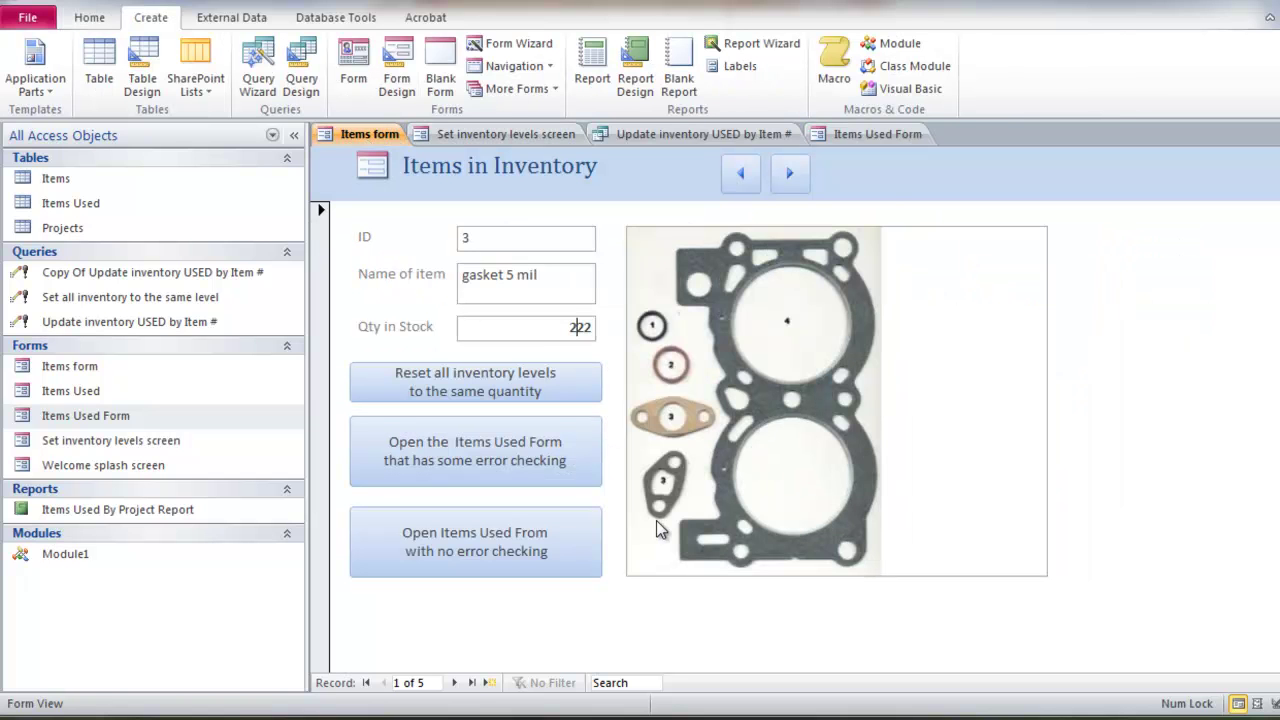
left_click(849, 133)
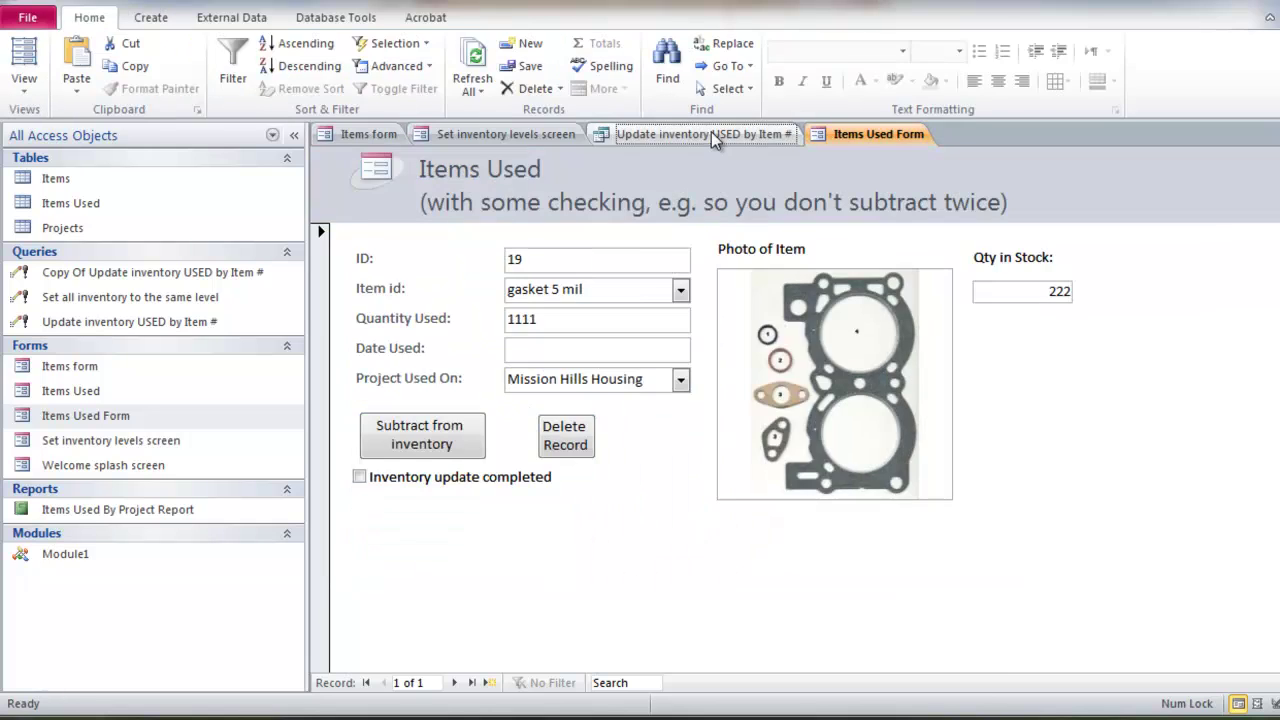
left_click(711, 133)
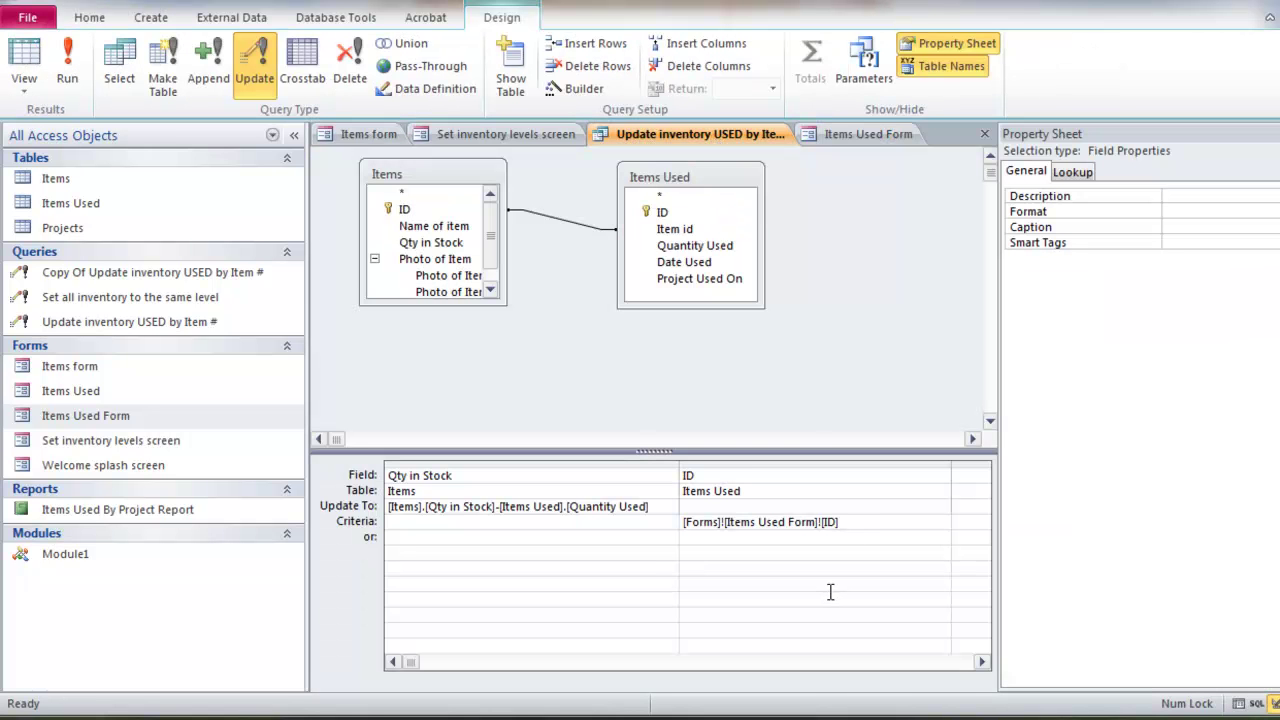